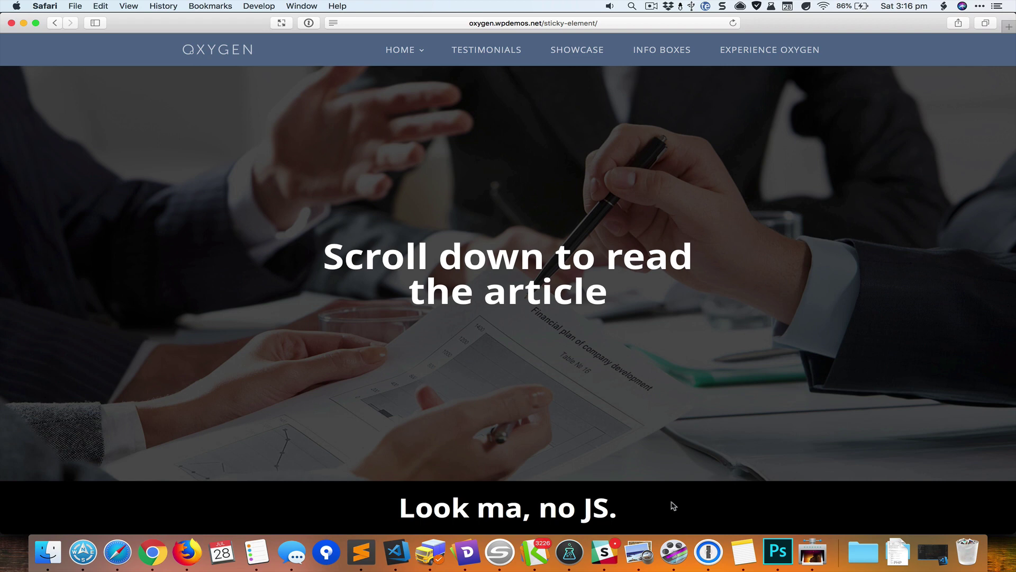
- Scroll the Safari demo page to watch the black bar stick, then go to WordPress Pages
scroll(734, 327, down, 10)
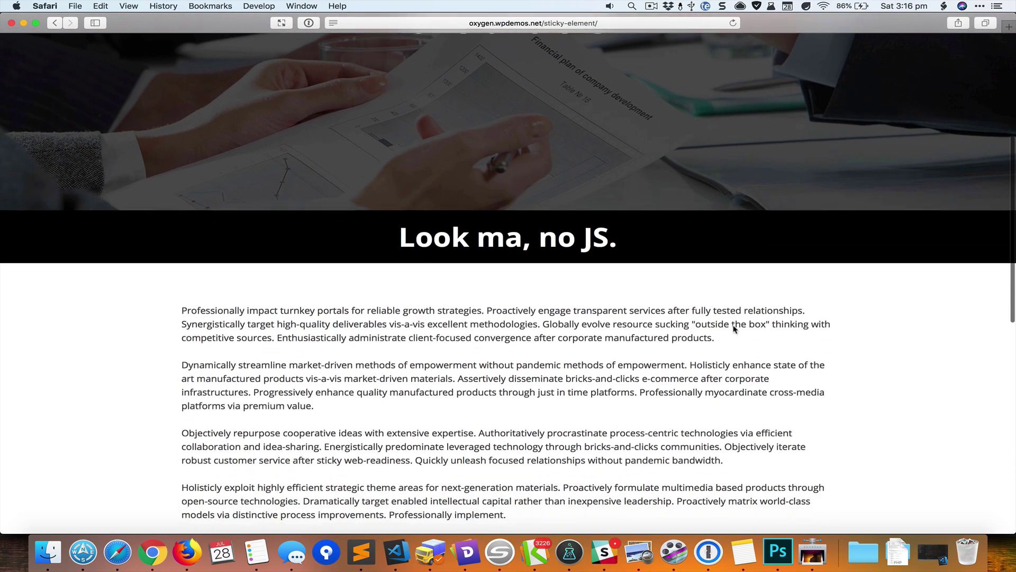
scroll(733, 326, down, 10)
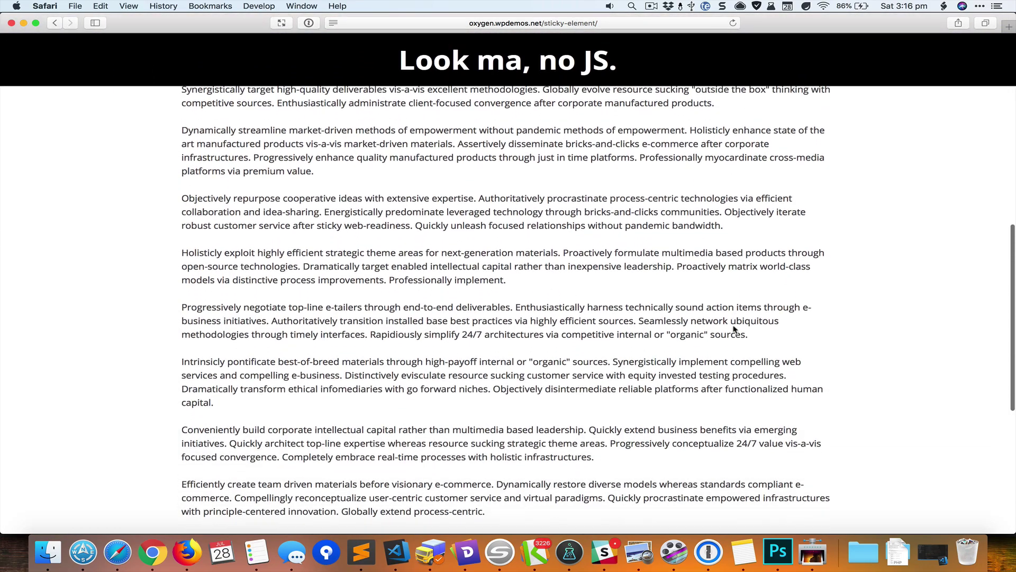
scroll(733, 328, down, 5)
scroll(733, 329, up, 20)
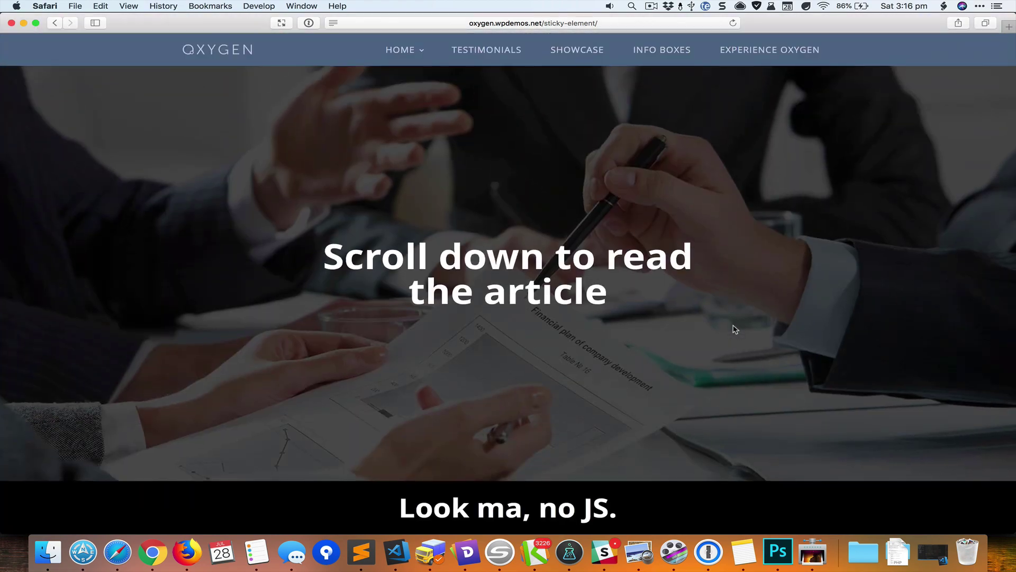
key(super+Tab)
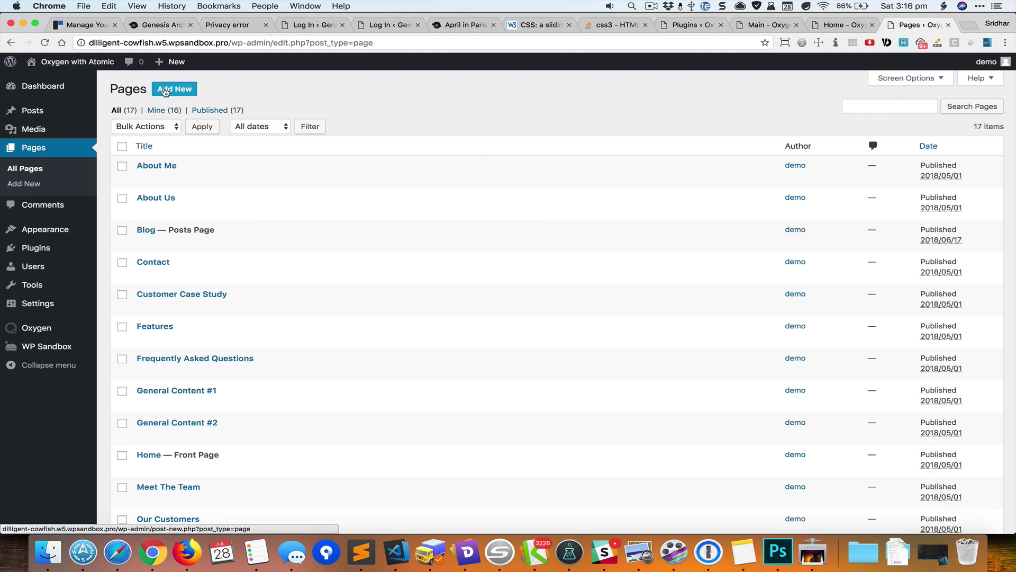
- Create a new page titled 'Sticky Section' and publish it
click(165, 90)
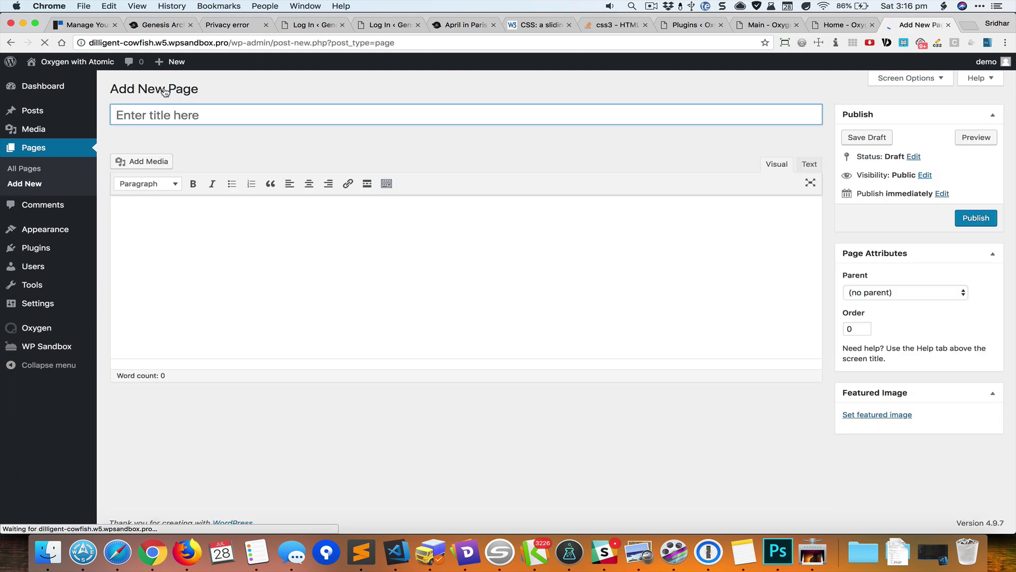
text(Sticky Section)
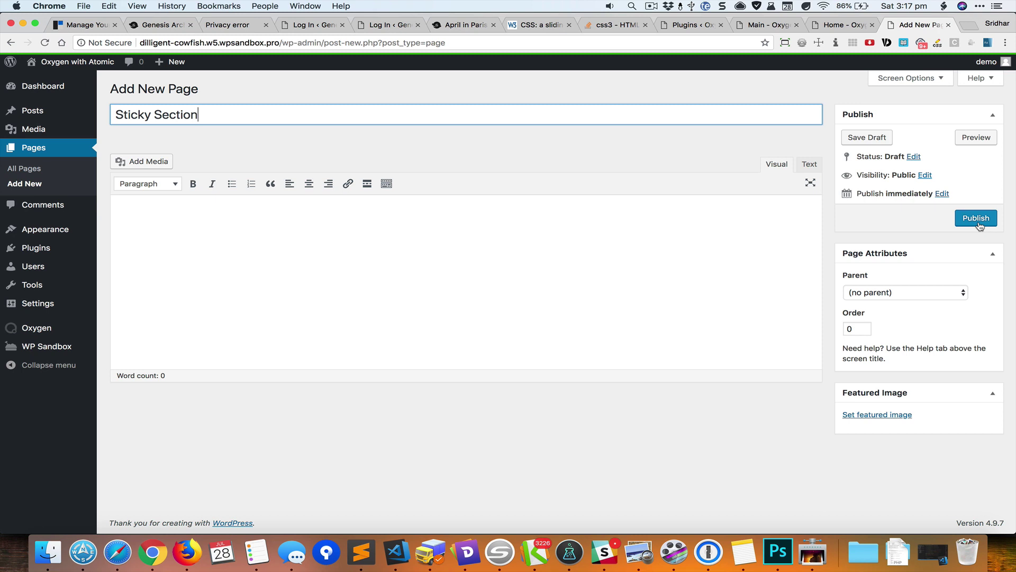
click(979, 223)
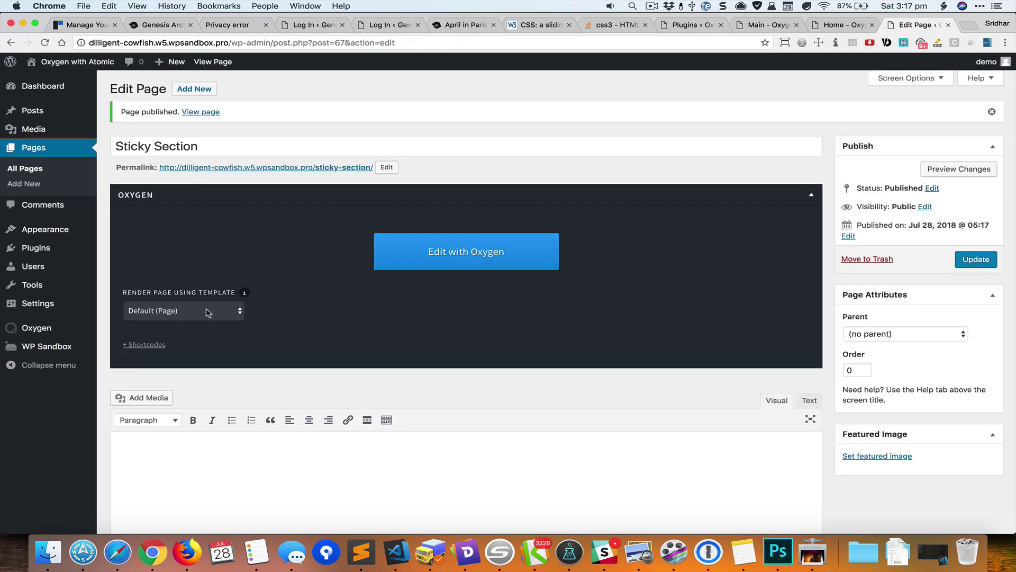
- Set the page's render template to None and launch the Oxygen builder
click(208, 311)
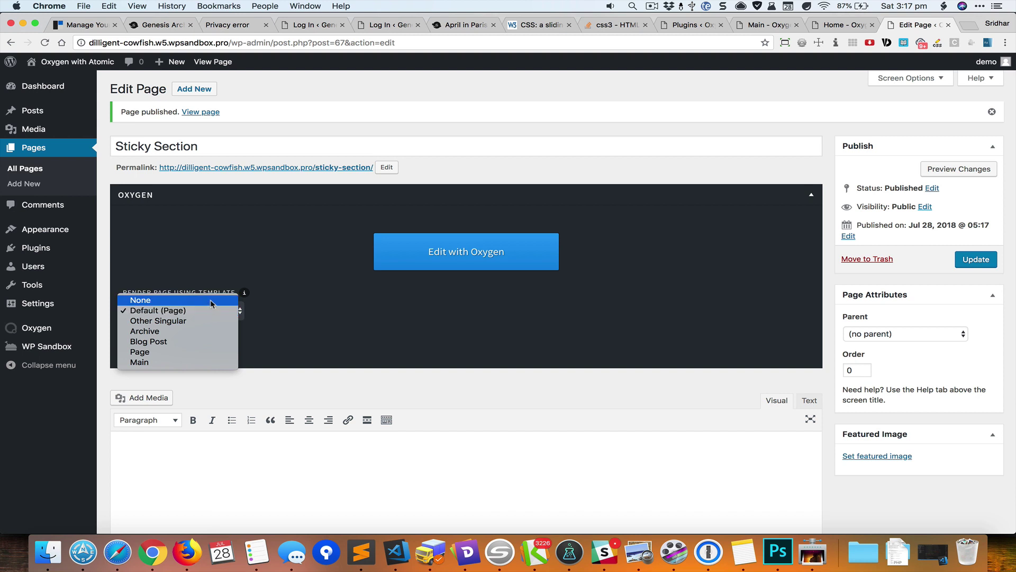
click(211, 301)
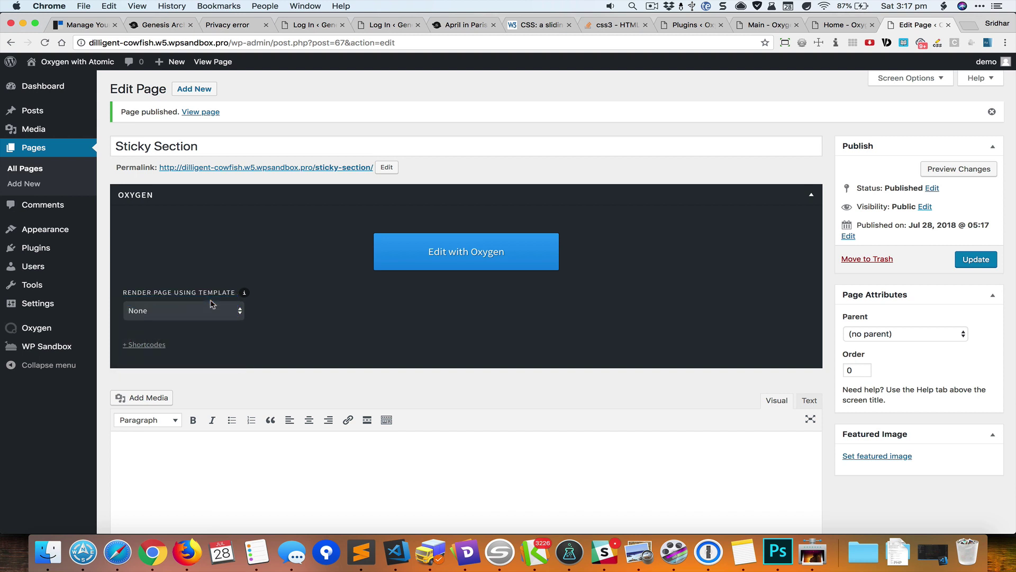
click(397, 262)
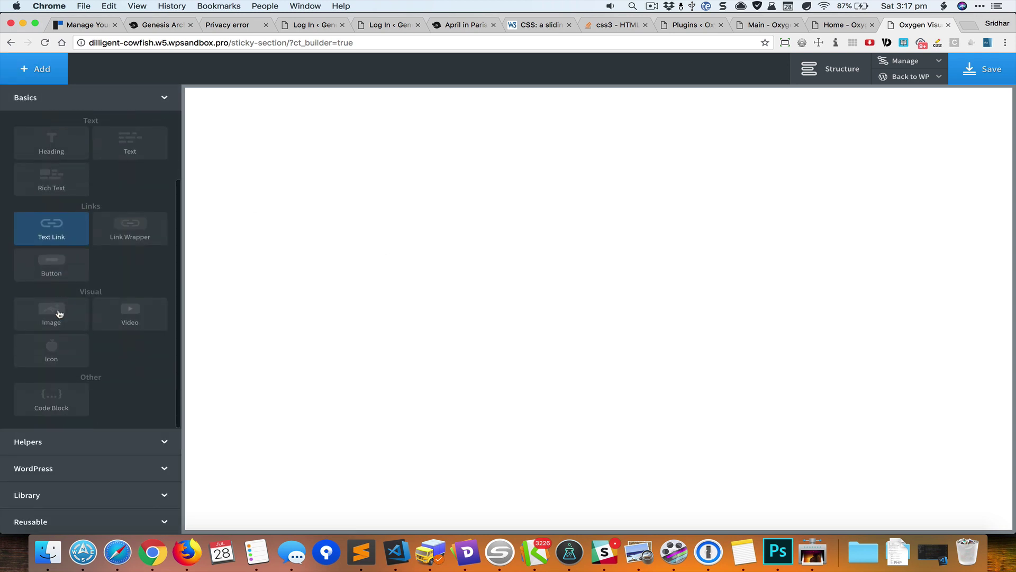
- Insert the atomic 'Header Logo Centered' header from the library's Headers category
click(61, 502)
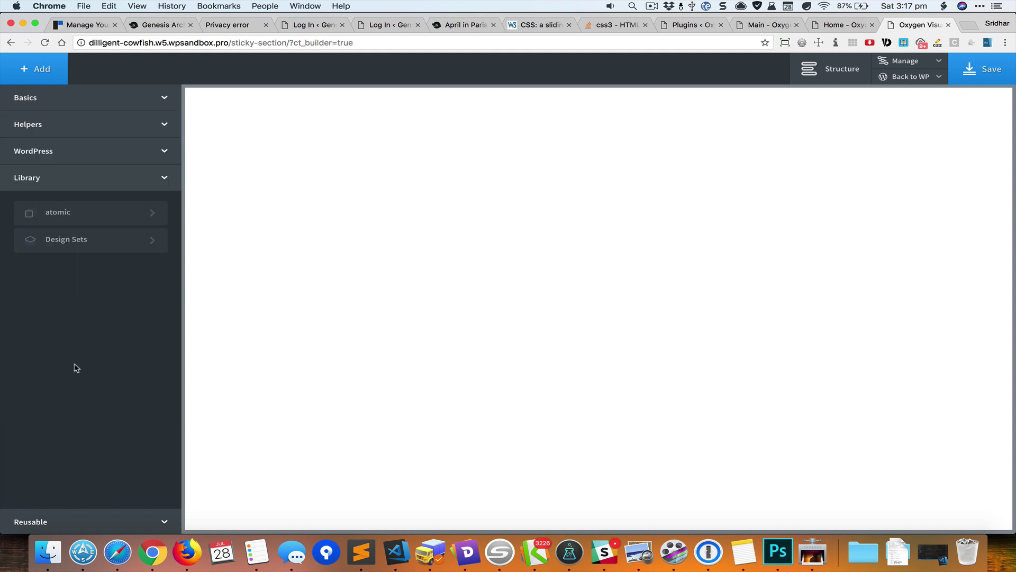
click(101, 213)
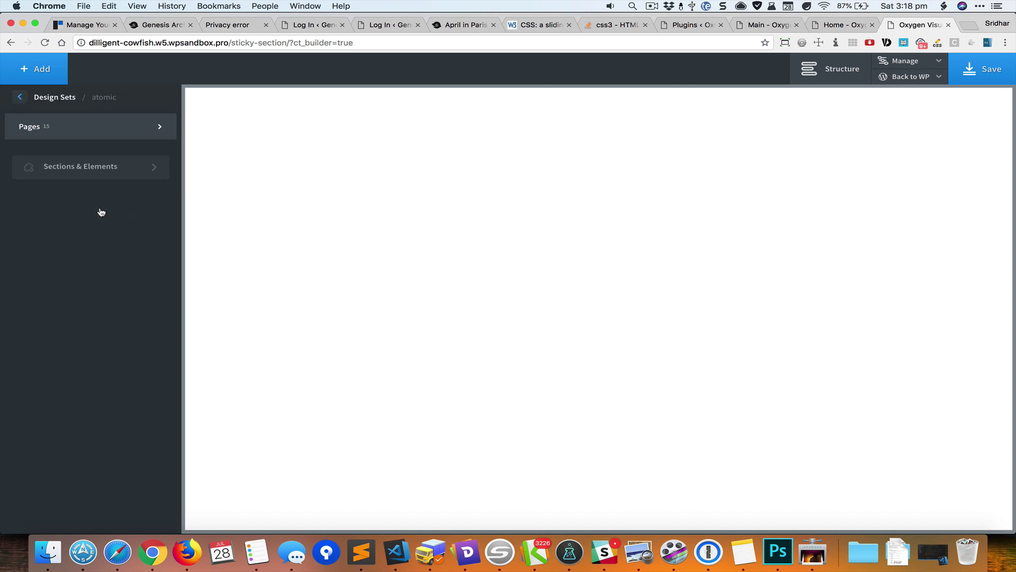
click(123, 176)
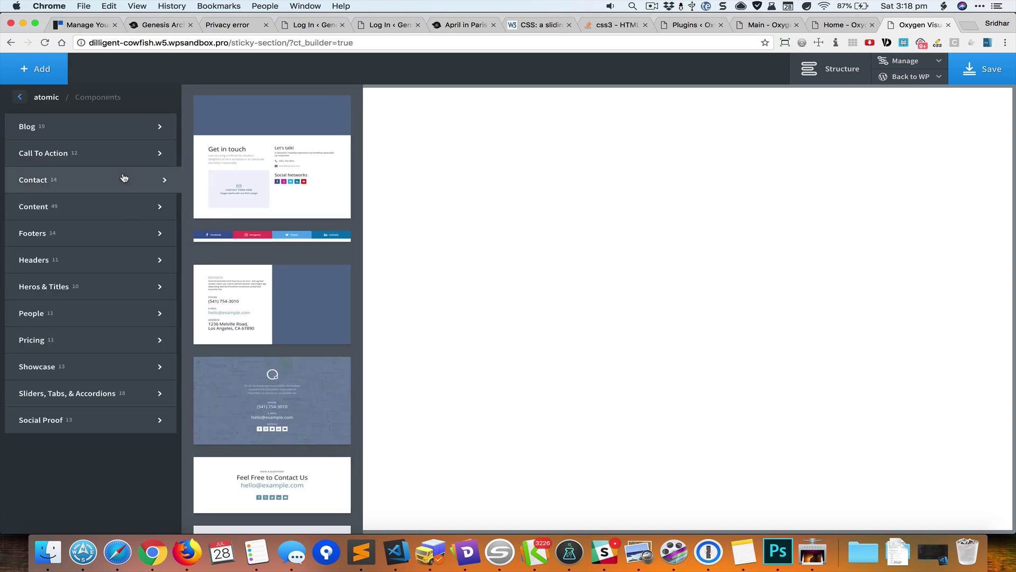
mouse_move(120, 263)
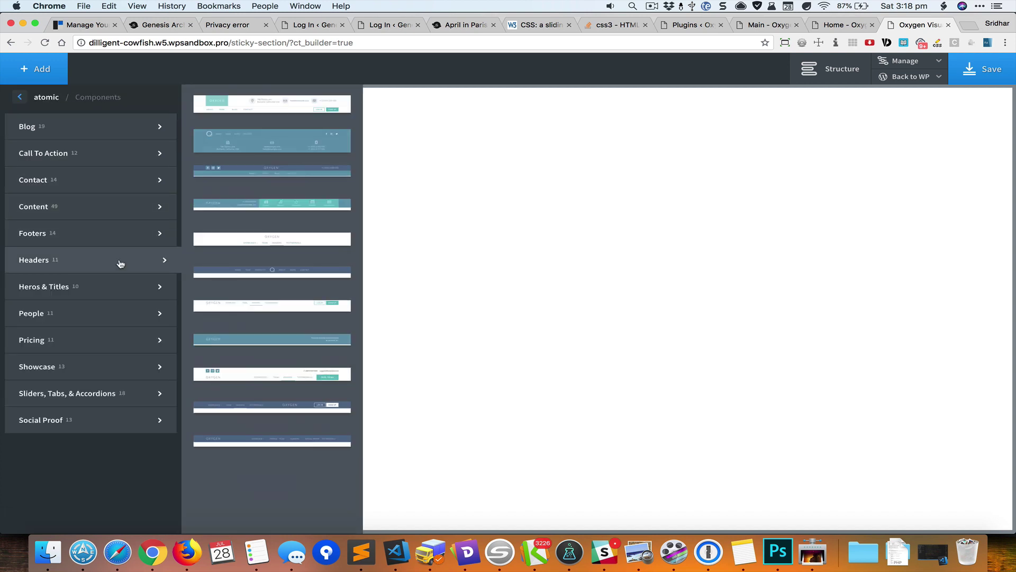
click(227, 440)
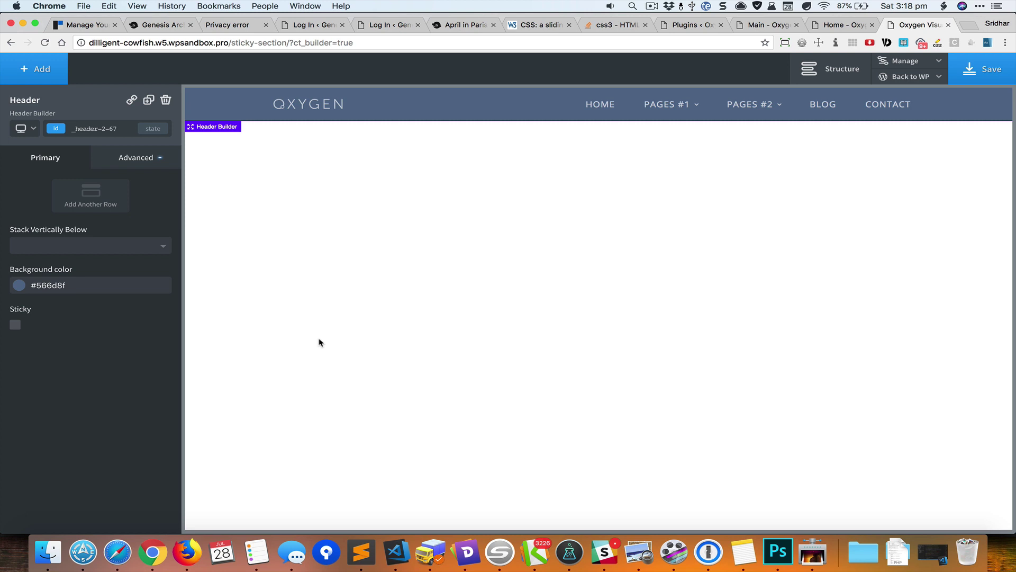
- Add a new section below the header
click(44, 78)
click(43, 99)
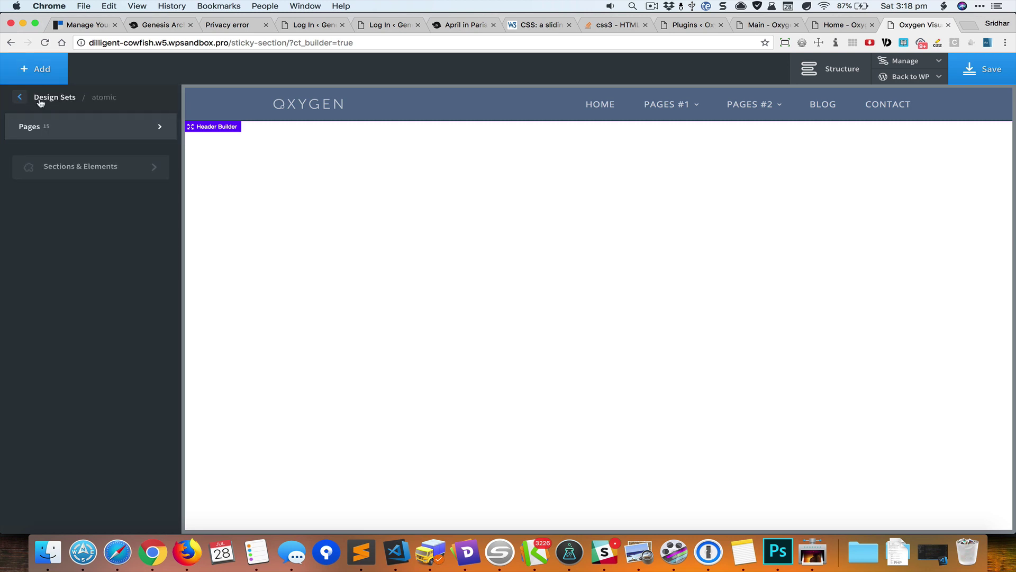
click(40, 102)
click(40, 98)
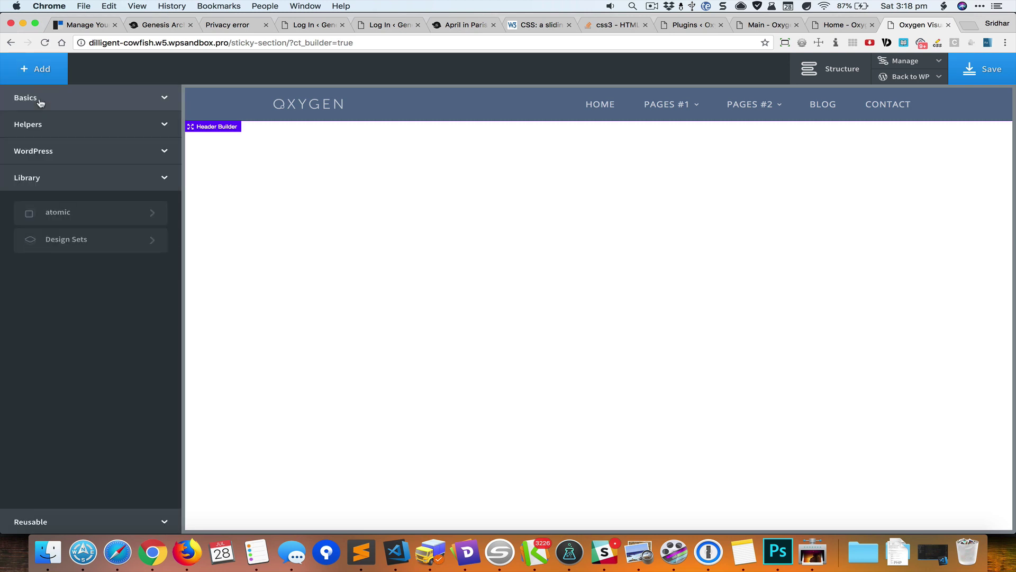
click(40, 100)
click(49, 144)
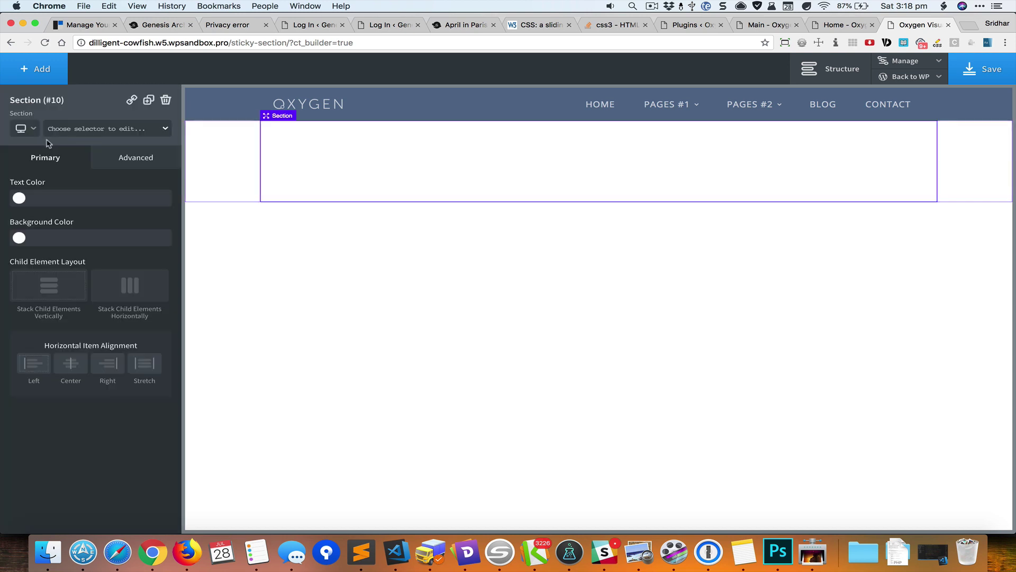
- Make the section's text white and centre its content horizontally
click(19, 198)
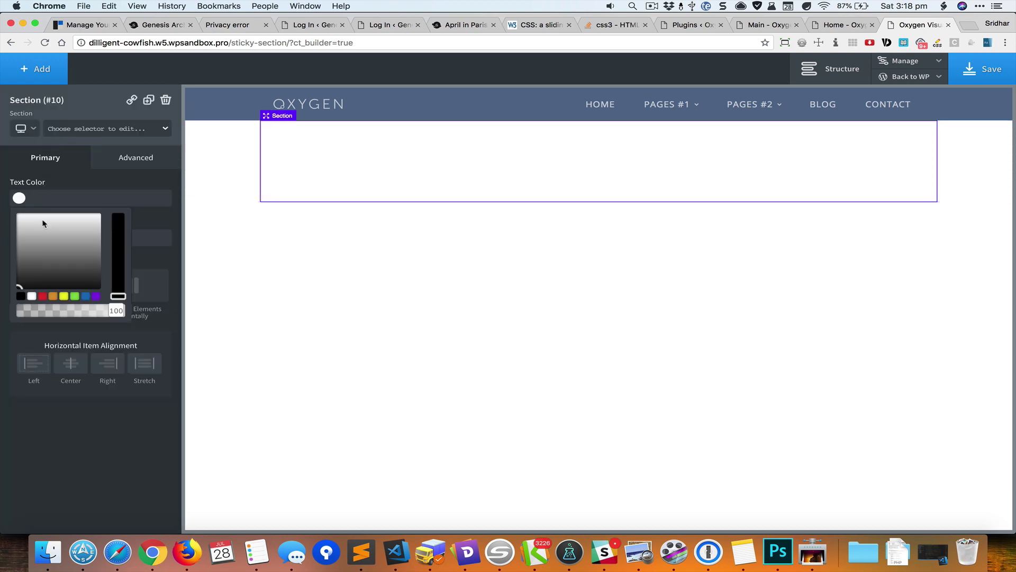
click(32, 296)
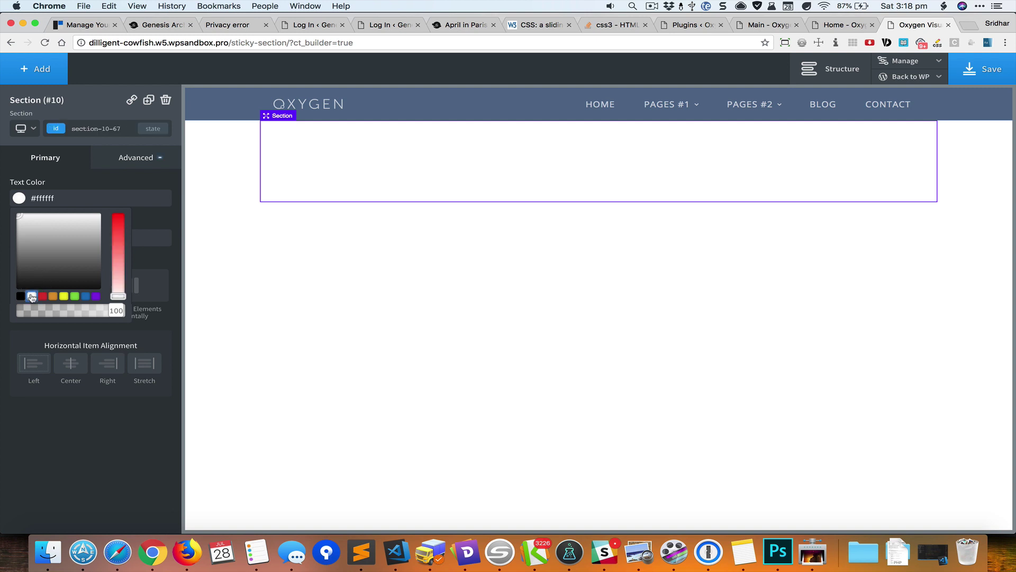
click(169, 222)
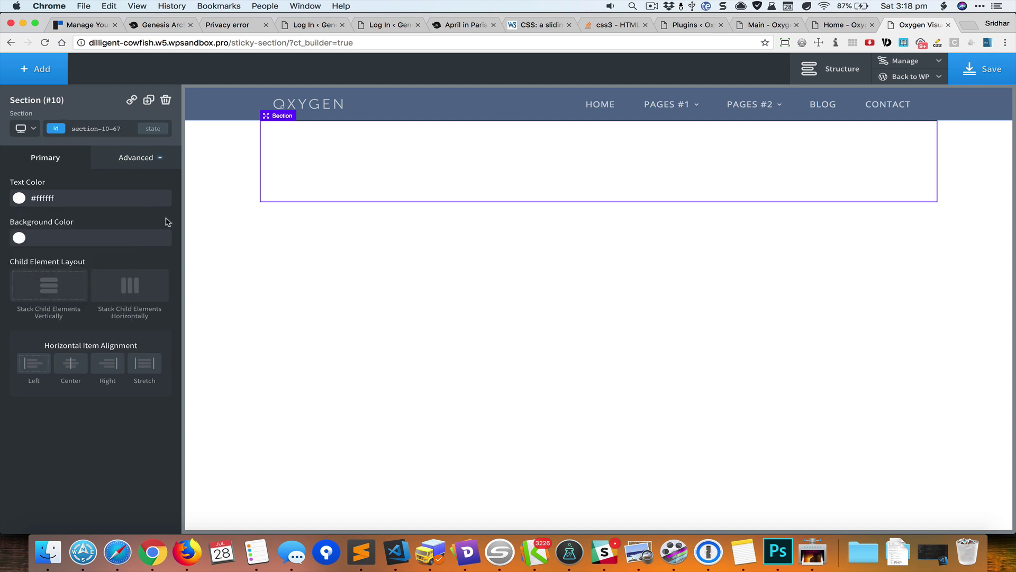
click(75, 369)
- Set the business meeting photo from the media library as the section background
click(126, 158)
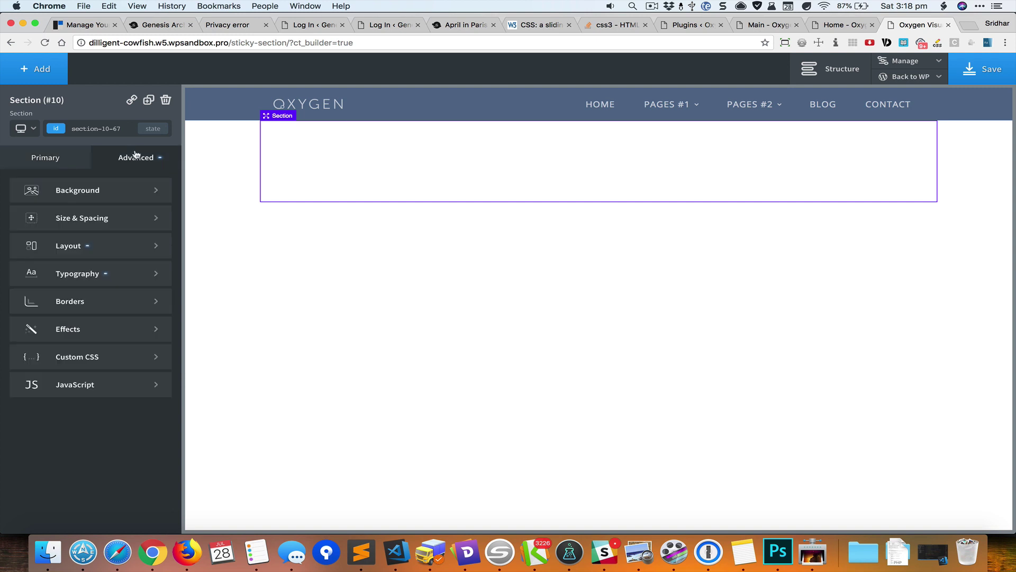
click(104, 199)
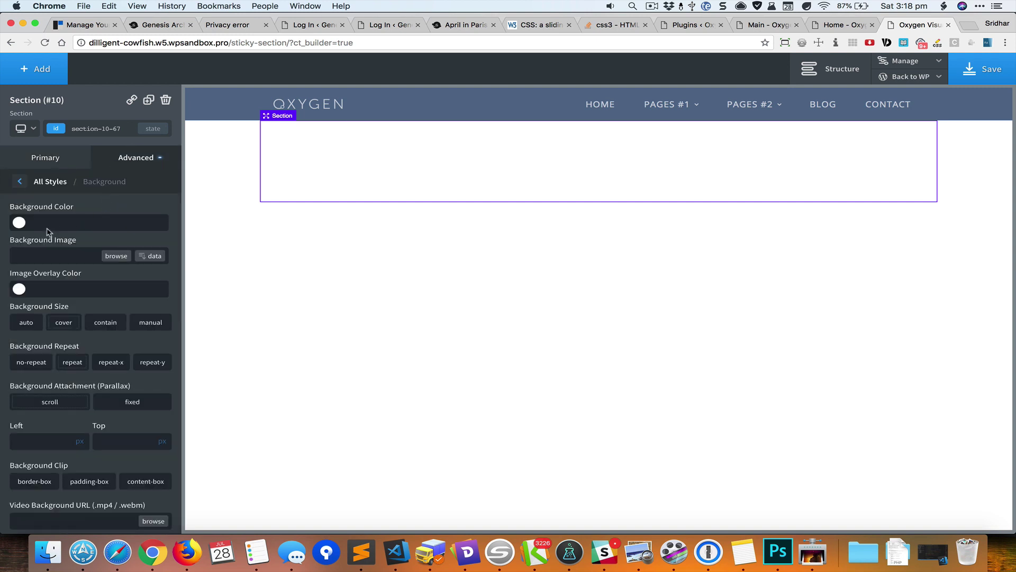
click(105, 256)
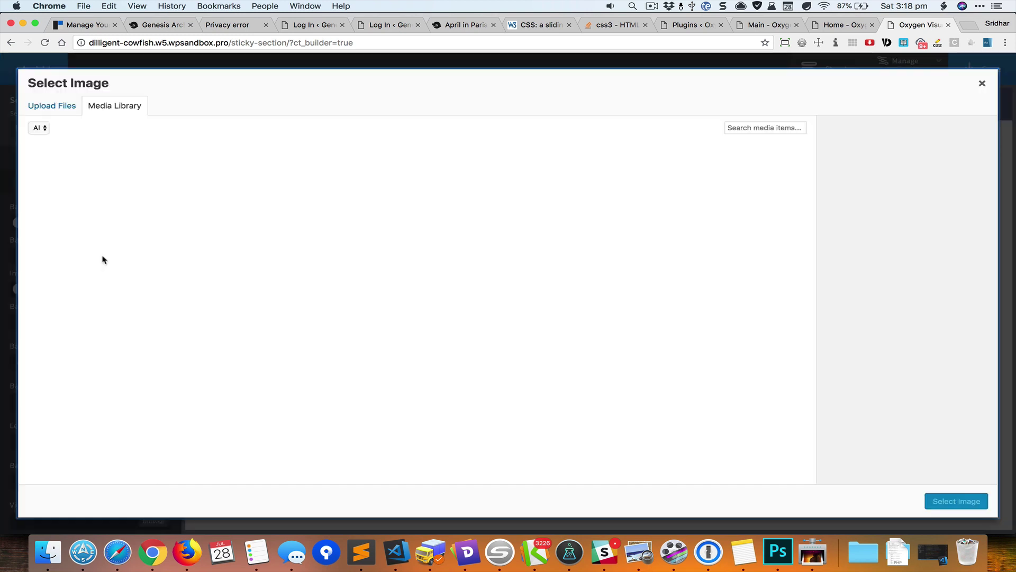
click(85, 187)
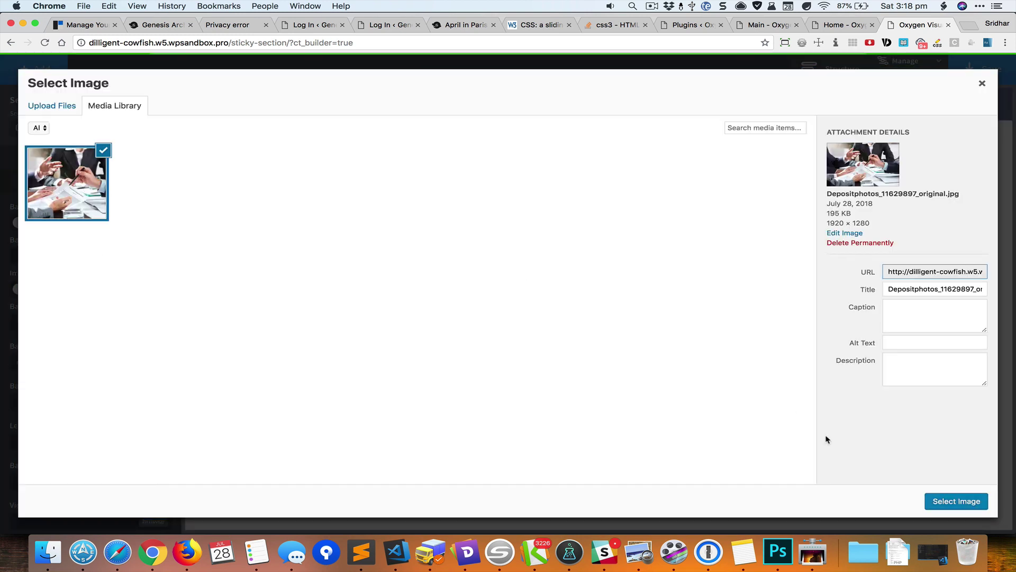
click(935, 495)
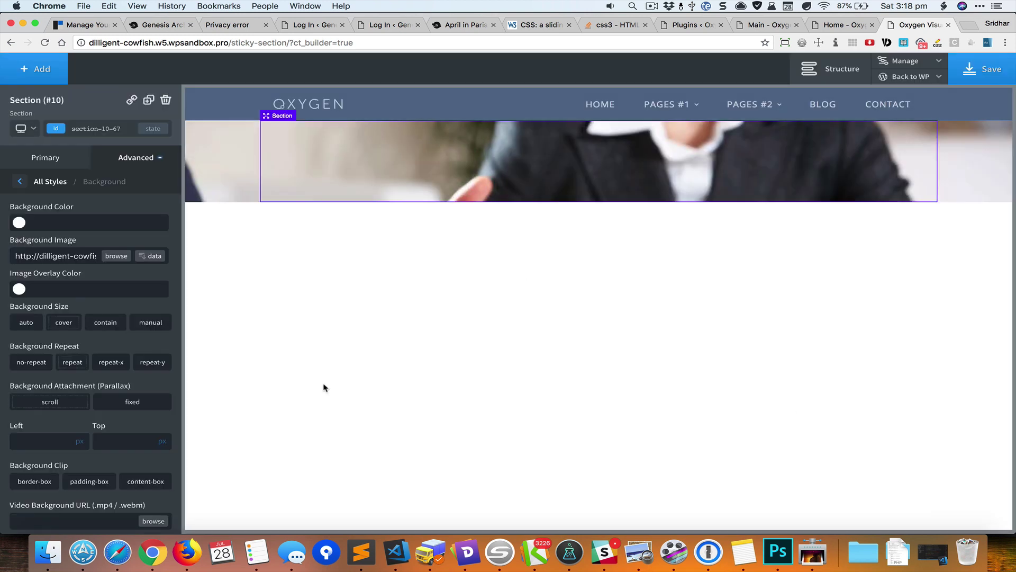
- Stop the background repeating and add a black image overlay at 0.64 opacity
click(29, 368)
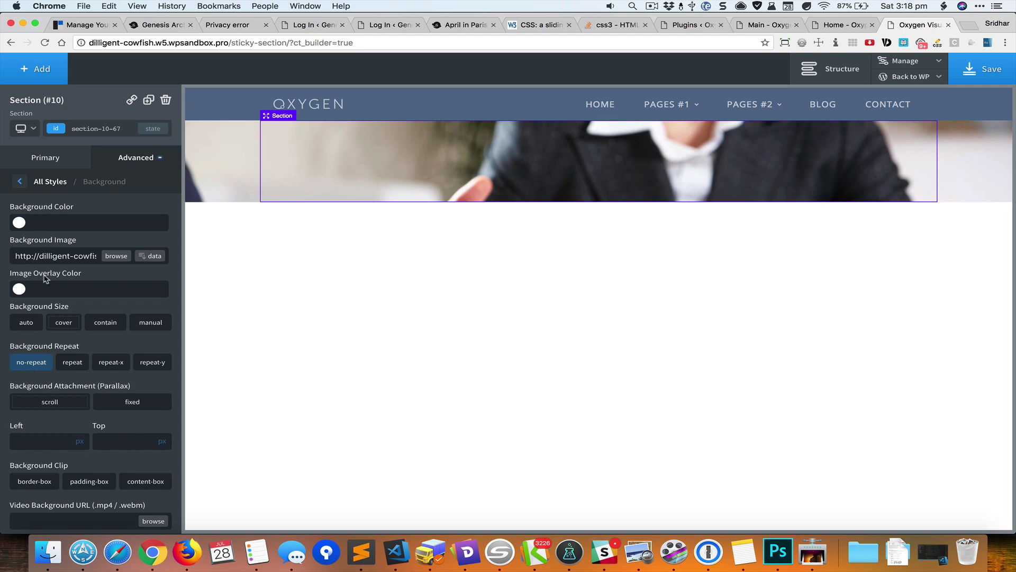
click(20, 290)
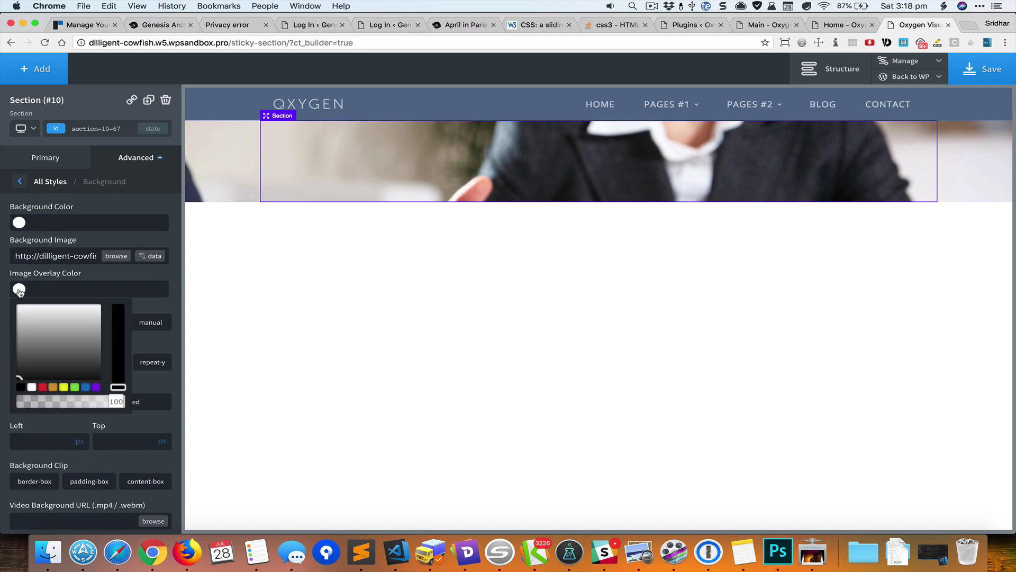
click(21, 388)
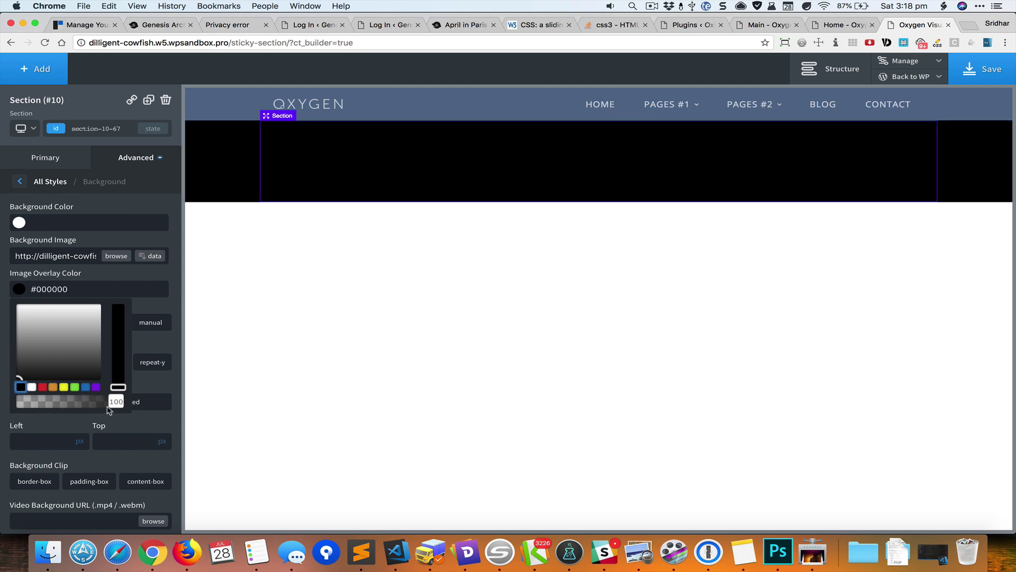
drag(116, 401, 83, 403)
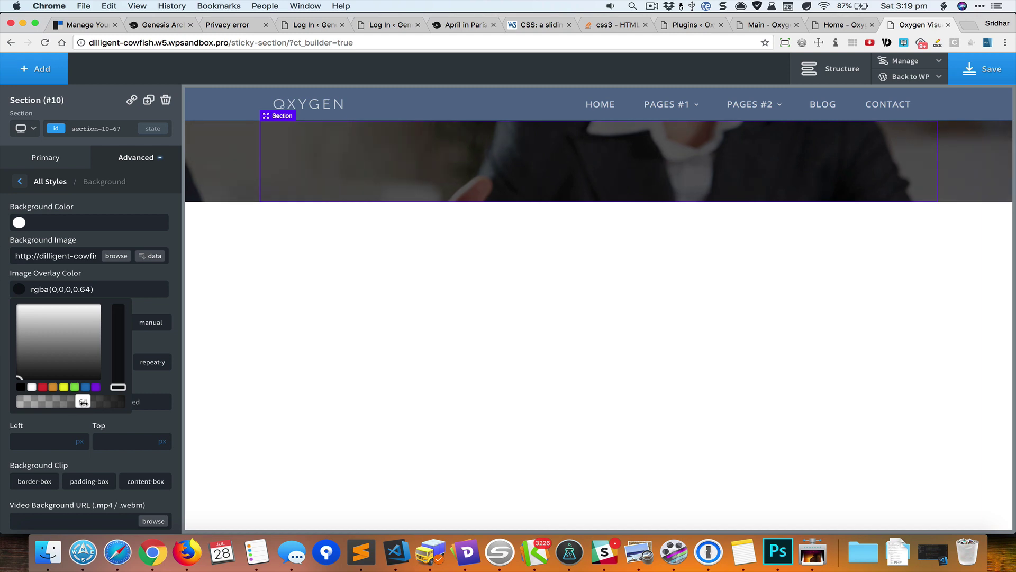
- Add a heading to the photo section reading 'Scroll down to read the article'
click(35, 79)
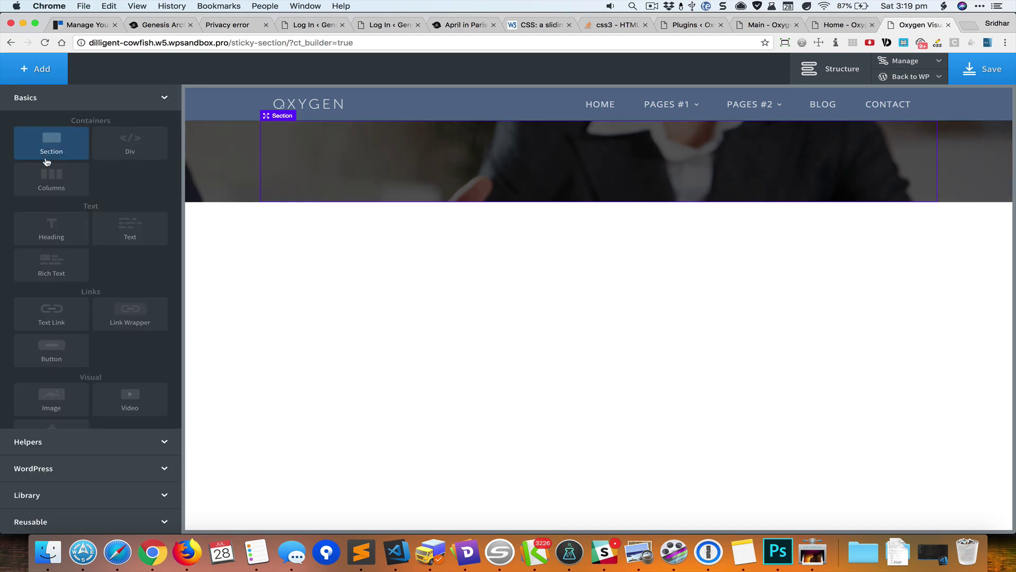
click(51, 228)
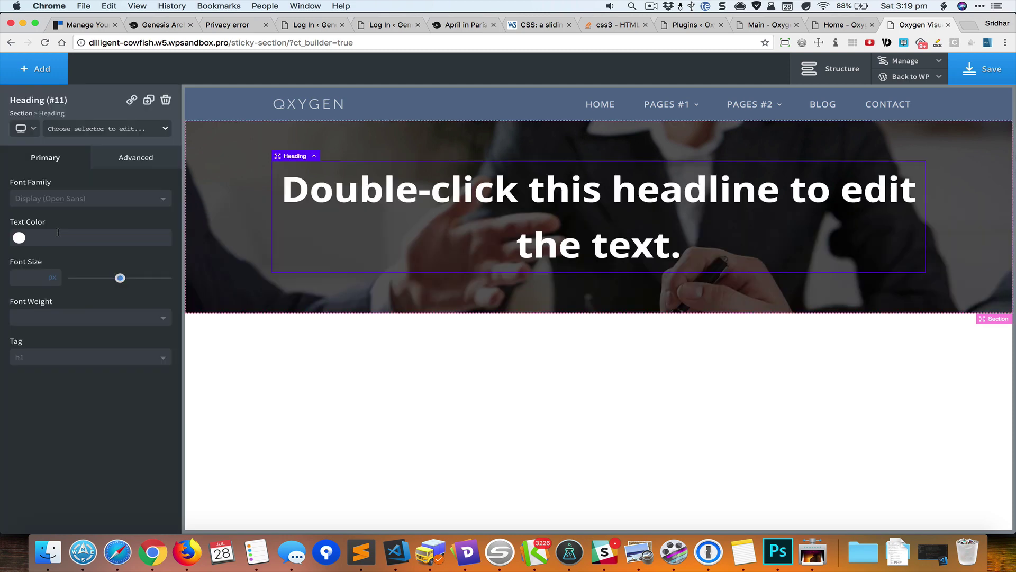
double_click(598, 188)
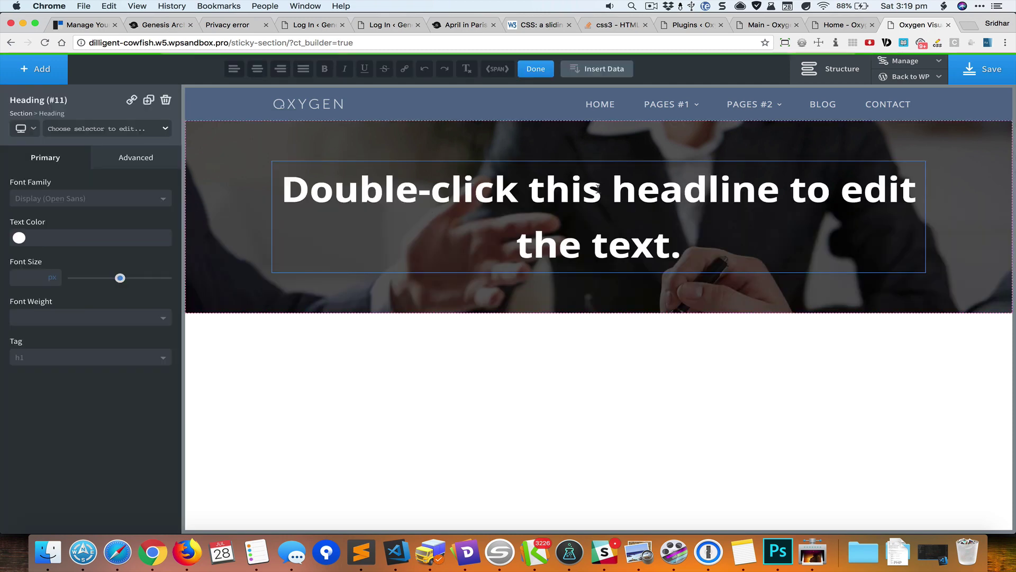
key(super+a)
text(Scroll)
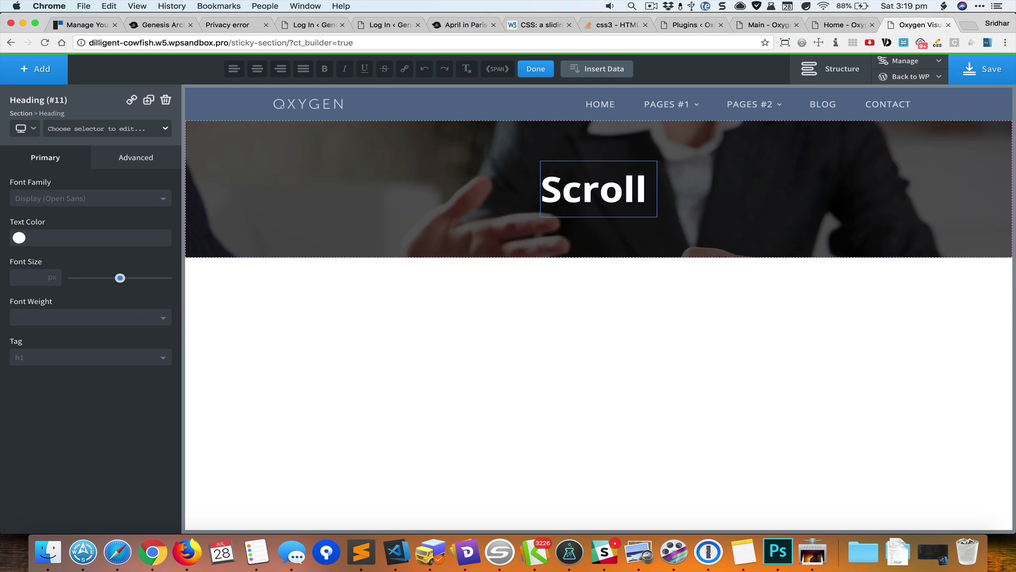
text( down to read the)
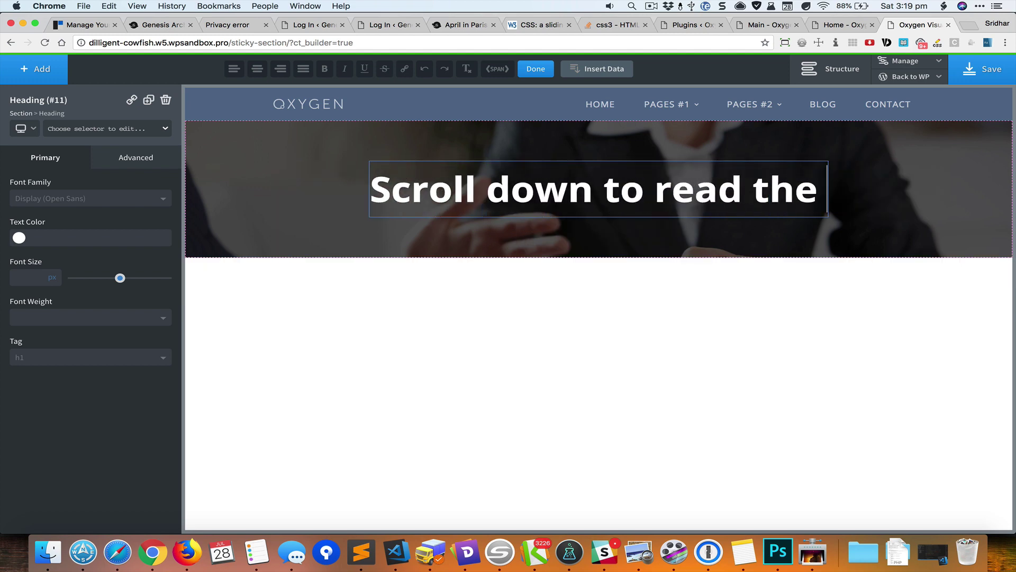
text( article)
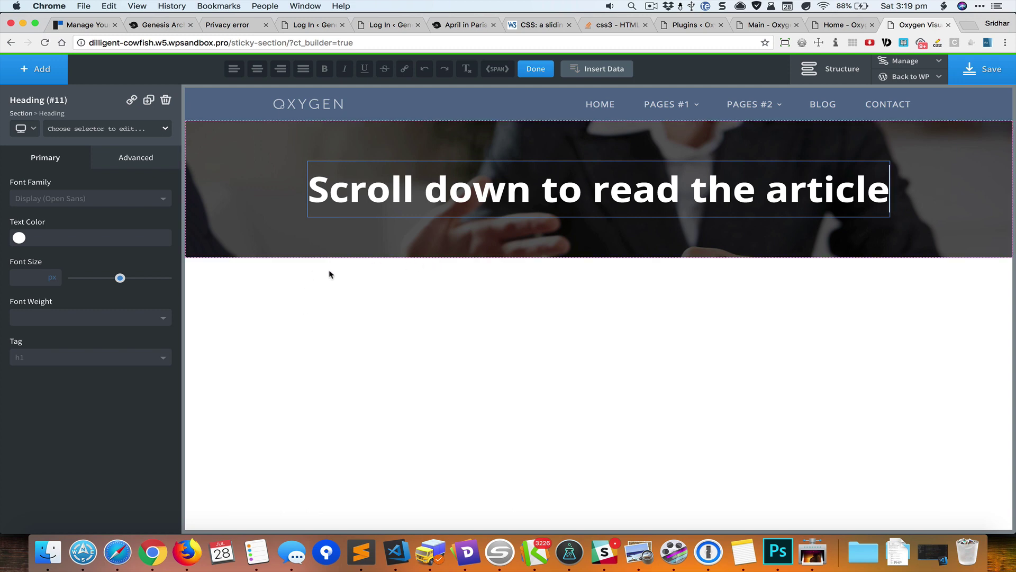
- Scroll the live demo site for reference, then return to the builder
key(super+Tab)
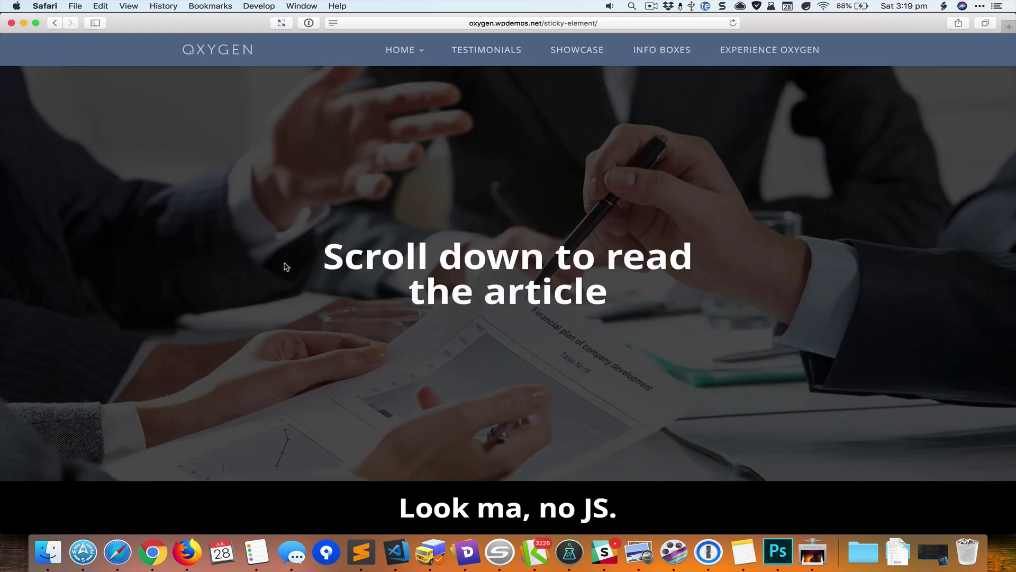
scroll(286, 266, down, 2)
scroll(284, 267, down, 3)
key(super+Tab)
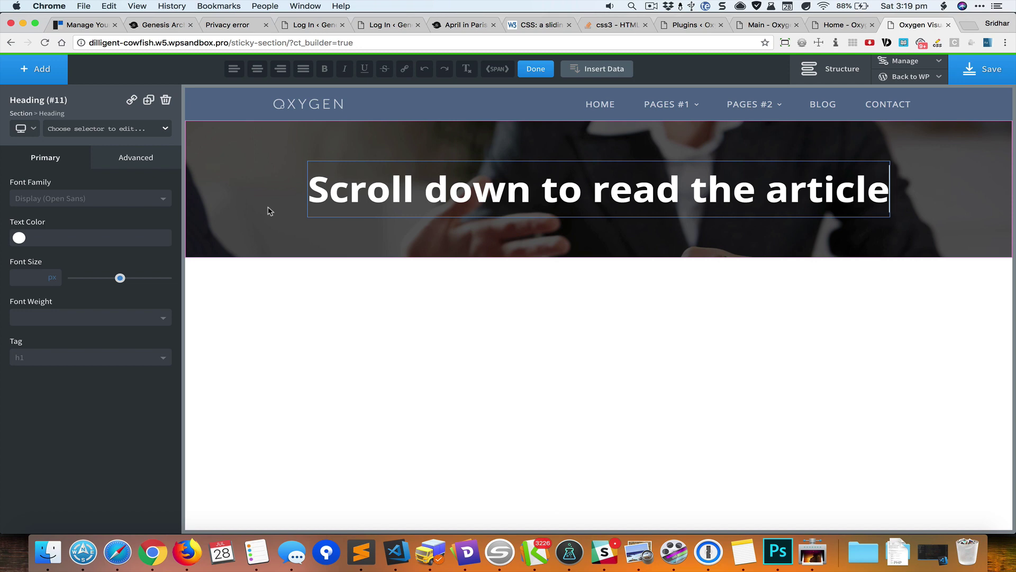
- Add a new section below the photo section with black background and white text
click(48, 74)
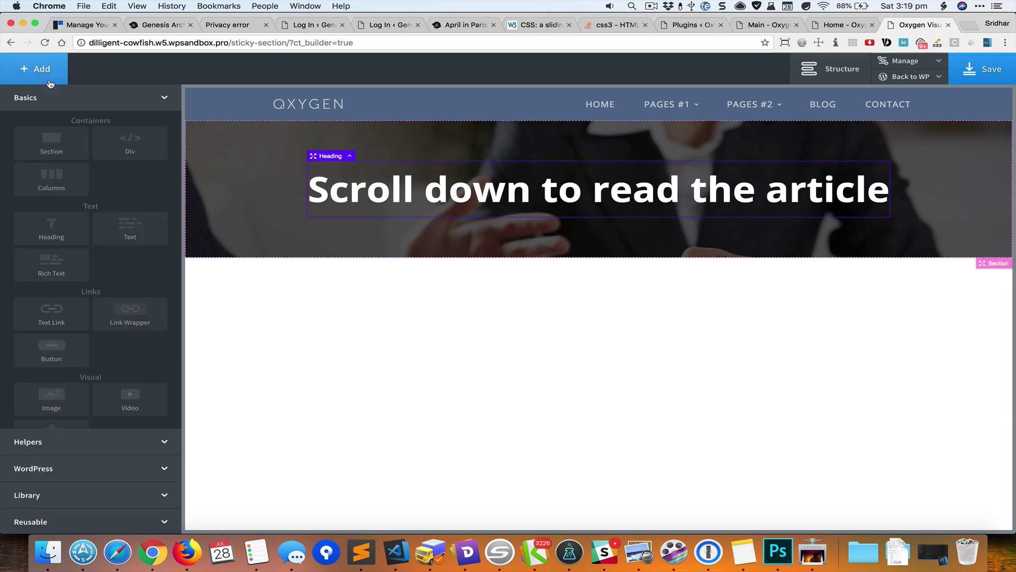
click(50, 143)
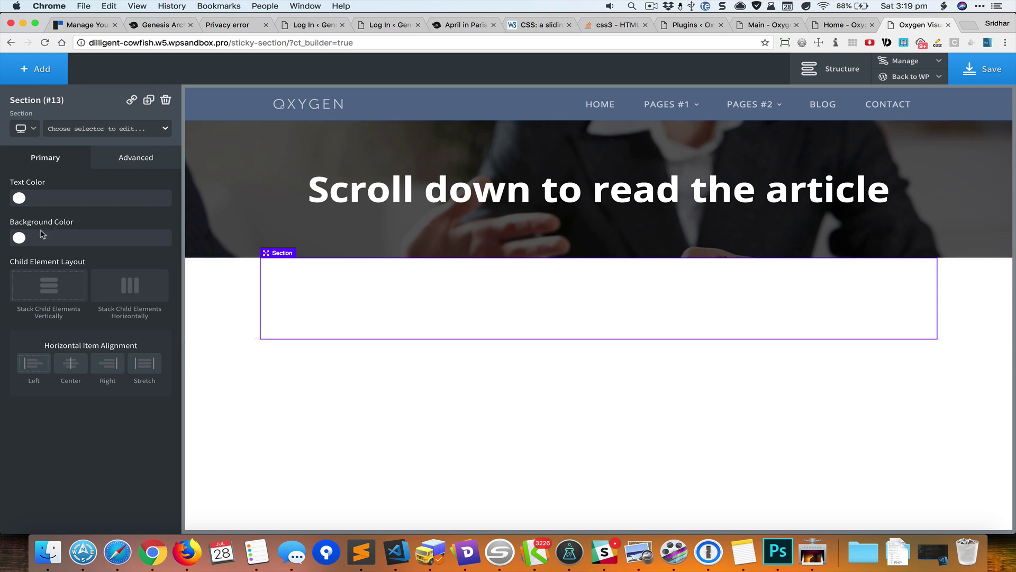
click(20, 238)
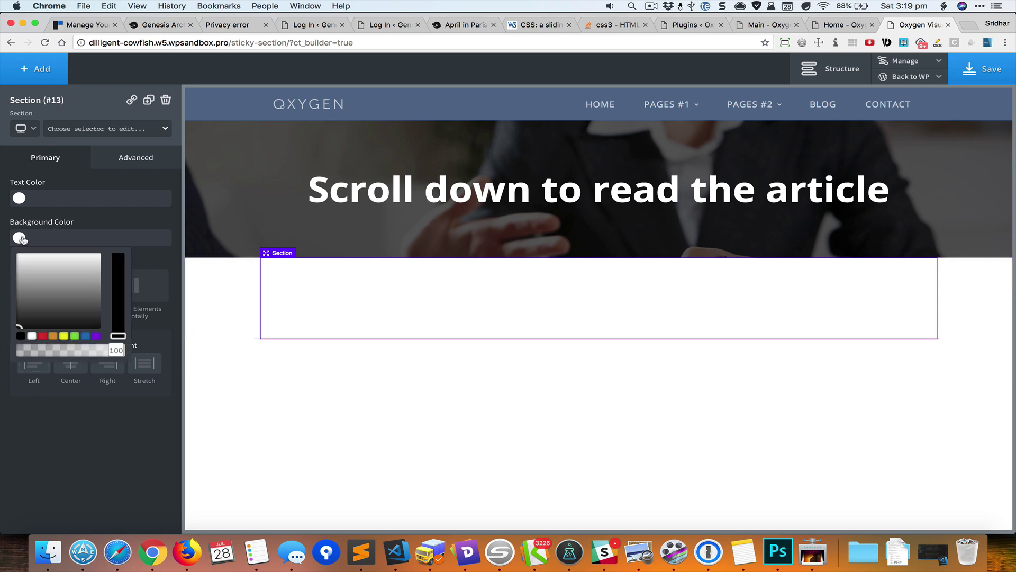
click(20, 336)
click(20, 198)
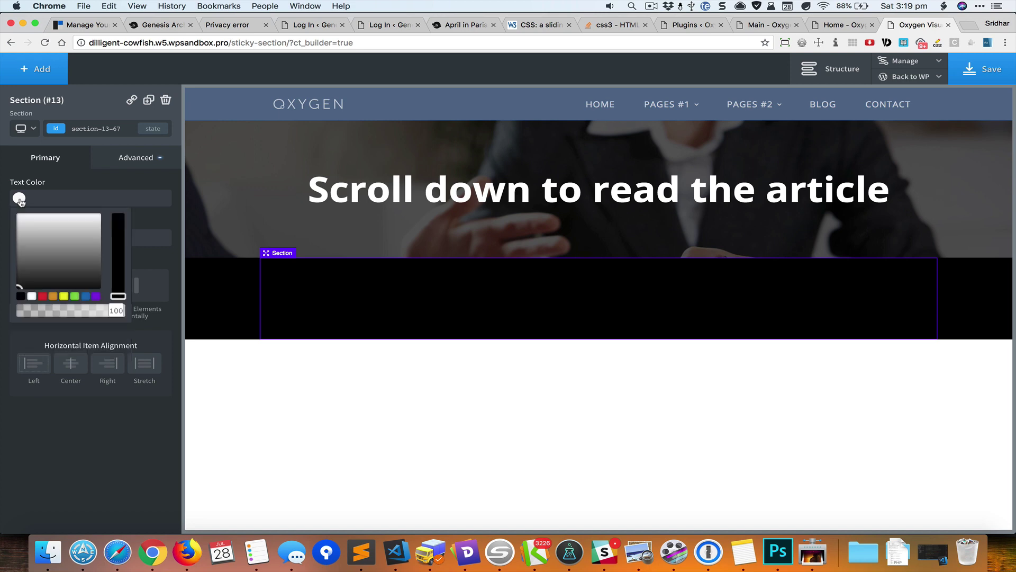
click(32, 296)
- Add a heading to the black section and type 'Look ma, no JS!'
click(41, 67)
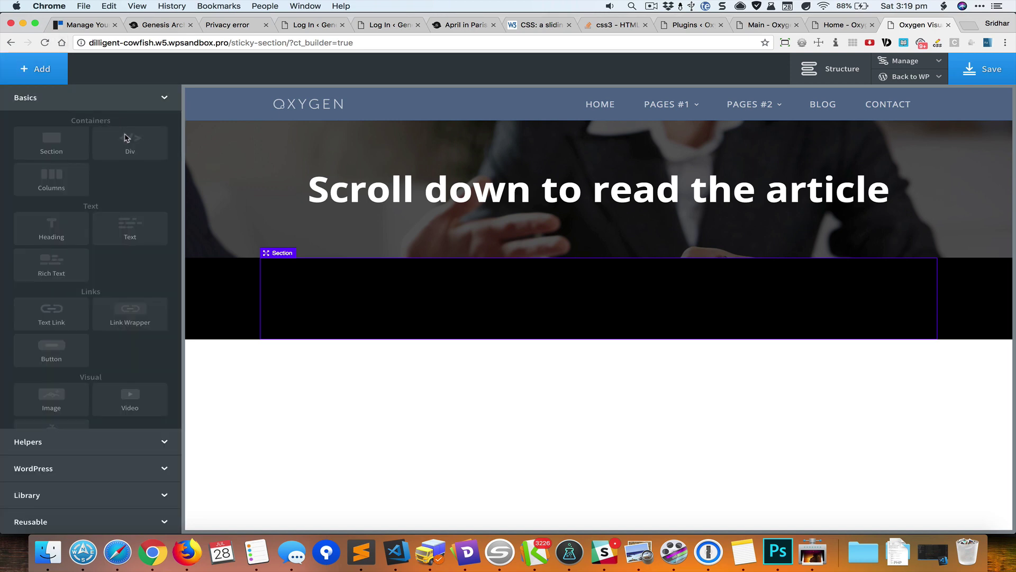
click(67, 230)
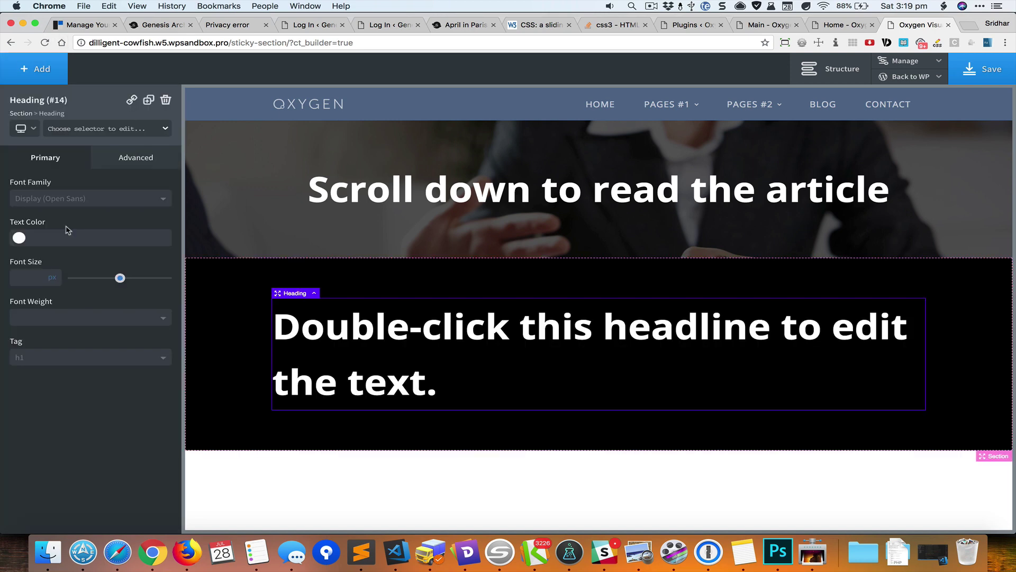
double_click(453, 337)
text(Look)
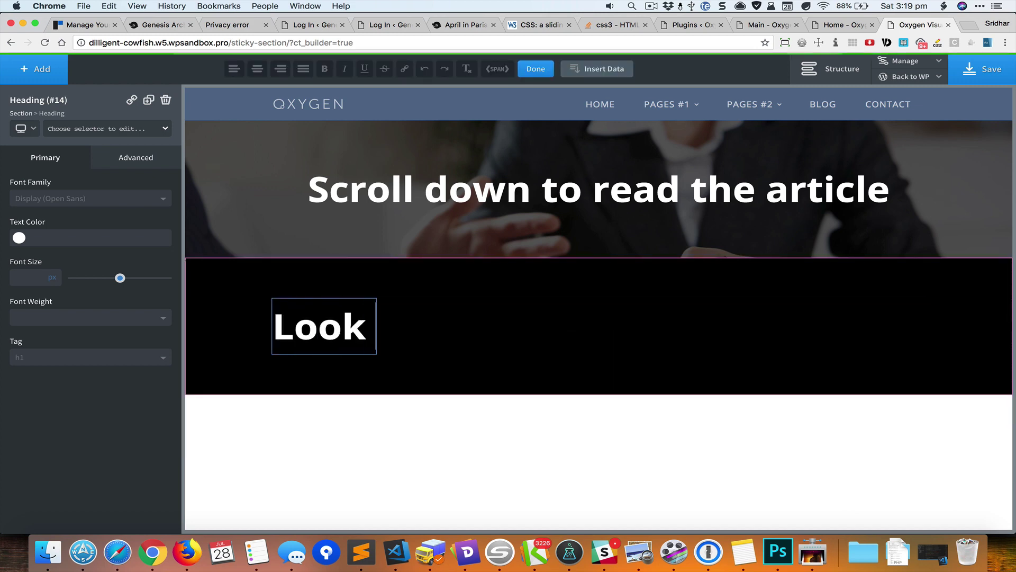
text( ma, no JS!)
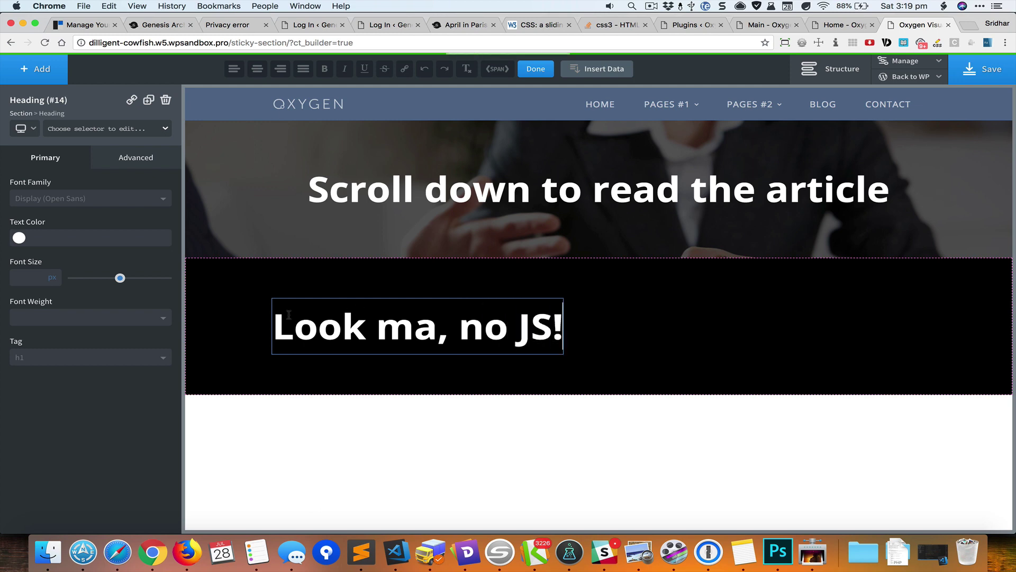
- Centre the black section's content and set its top and bottom padding to 20px
click(237, 297)
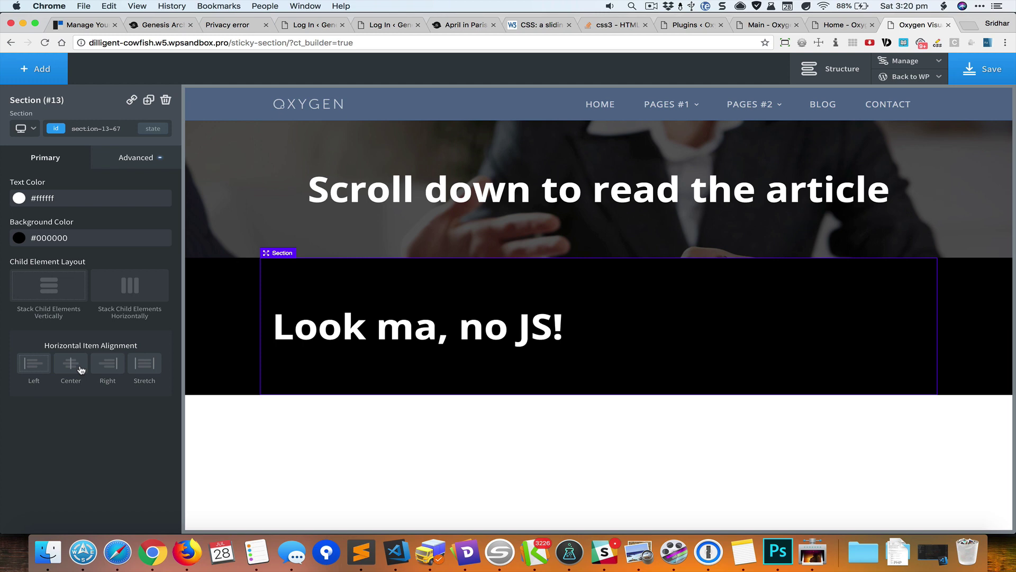
click(81, 369)
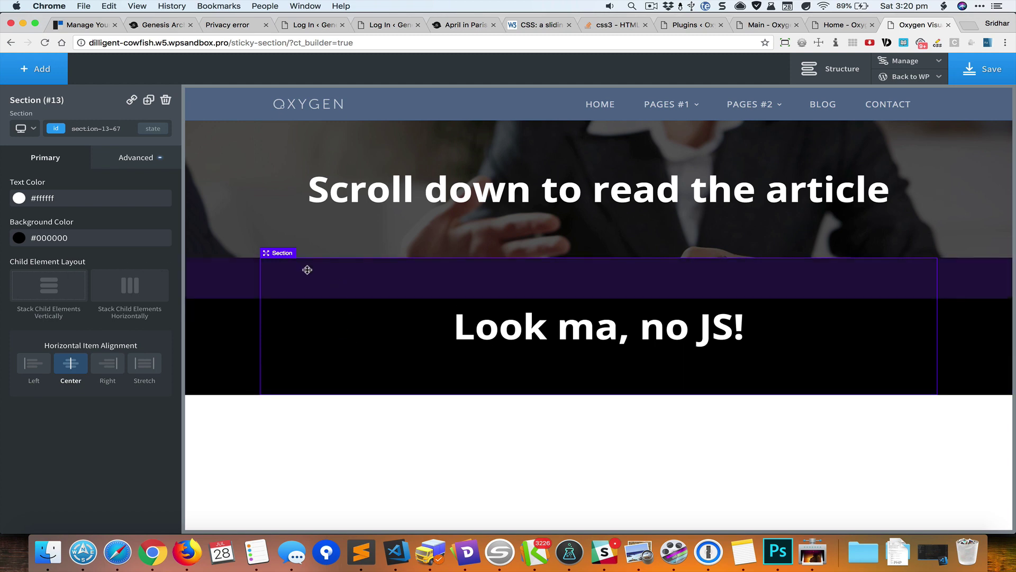
click(142, 155)
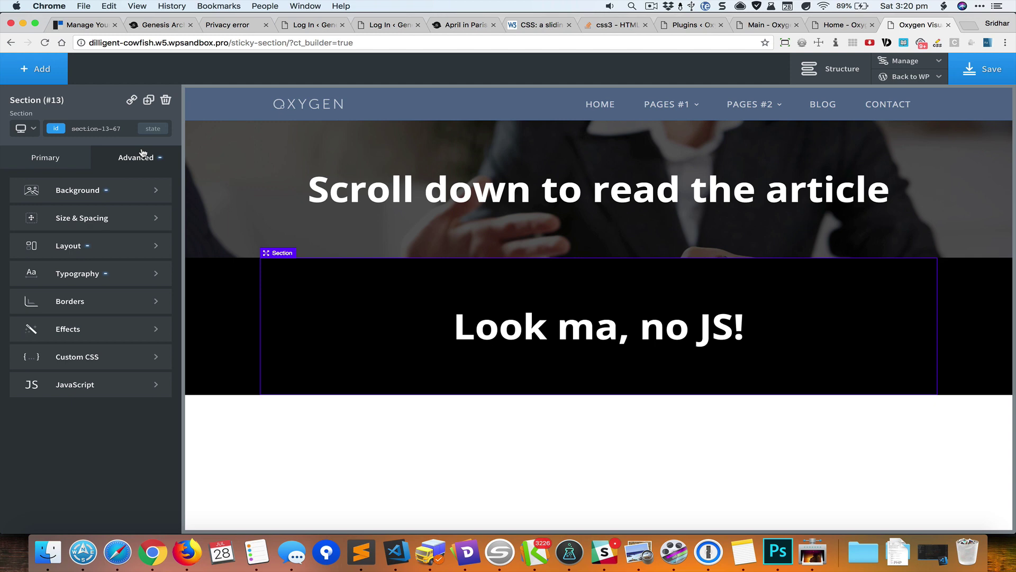
click(127, 219)
double_click(87, 222)
text(20)
click(89, 270)
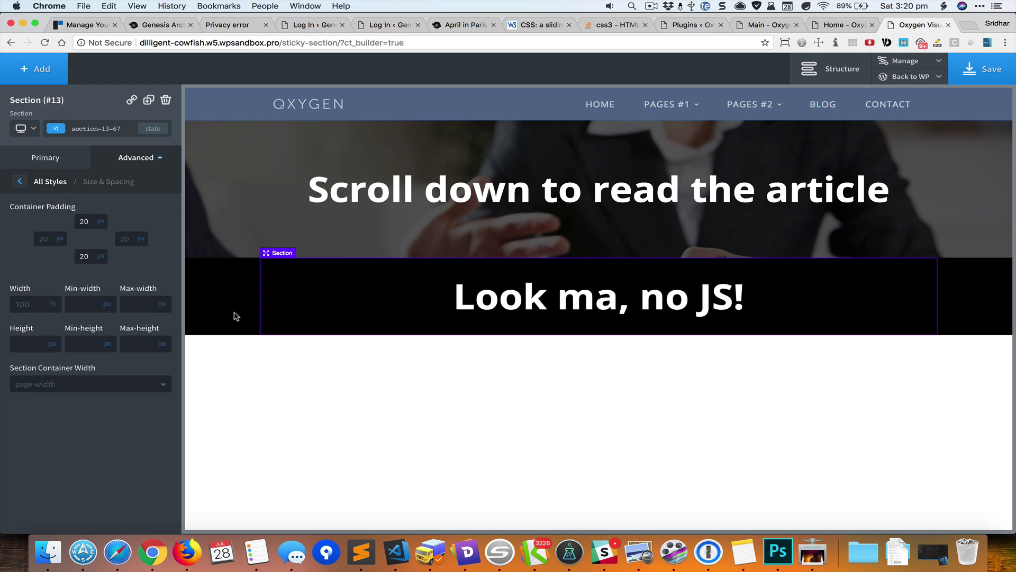
- Add a section below the black one holding the dynamic Post Content element
click(44, 67)
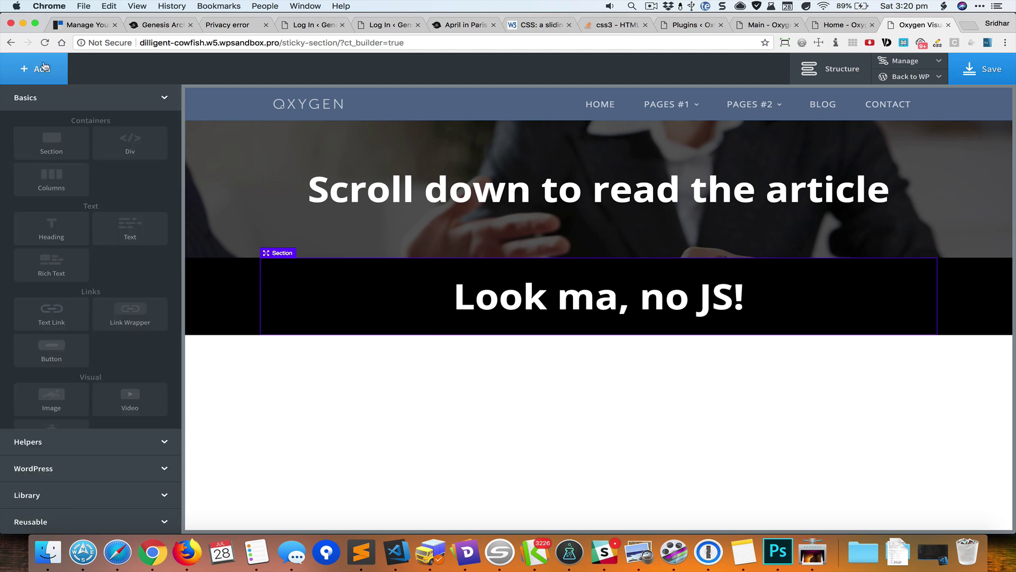
click(44, 148)
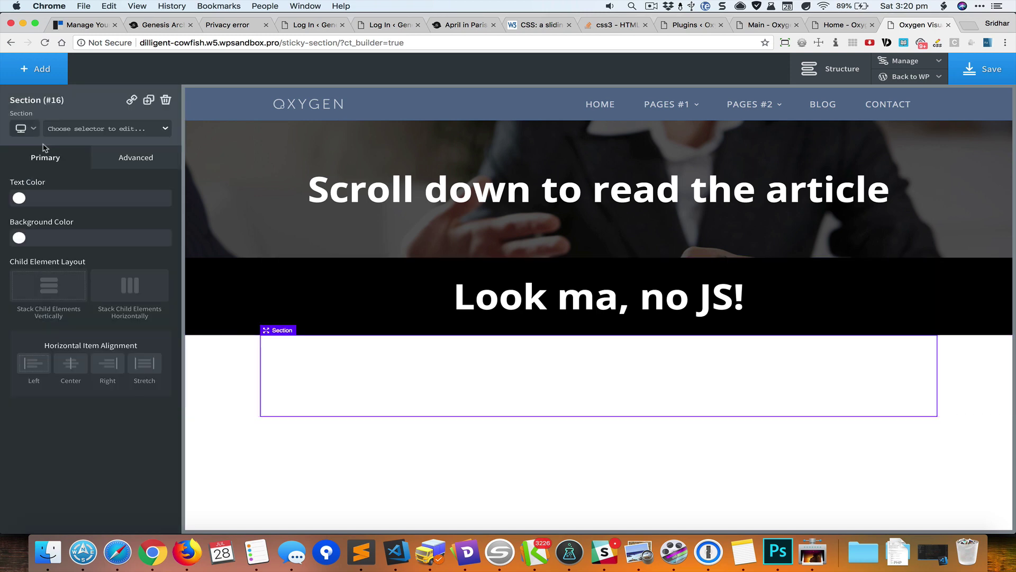
drag(309, 348, 344, 384)
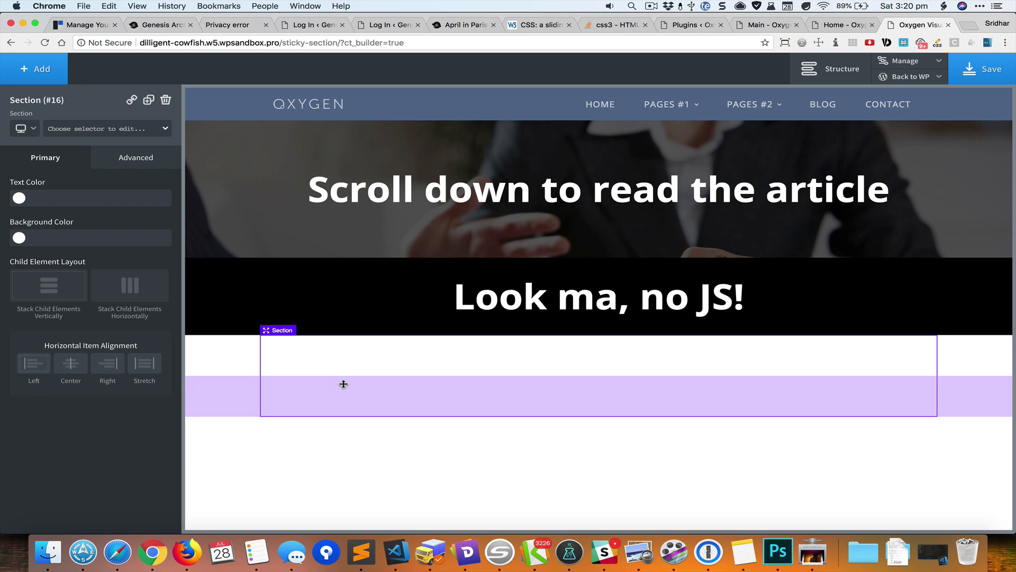
click(122, 467)
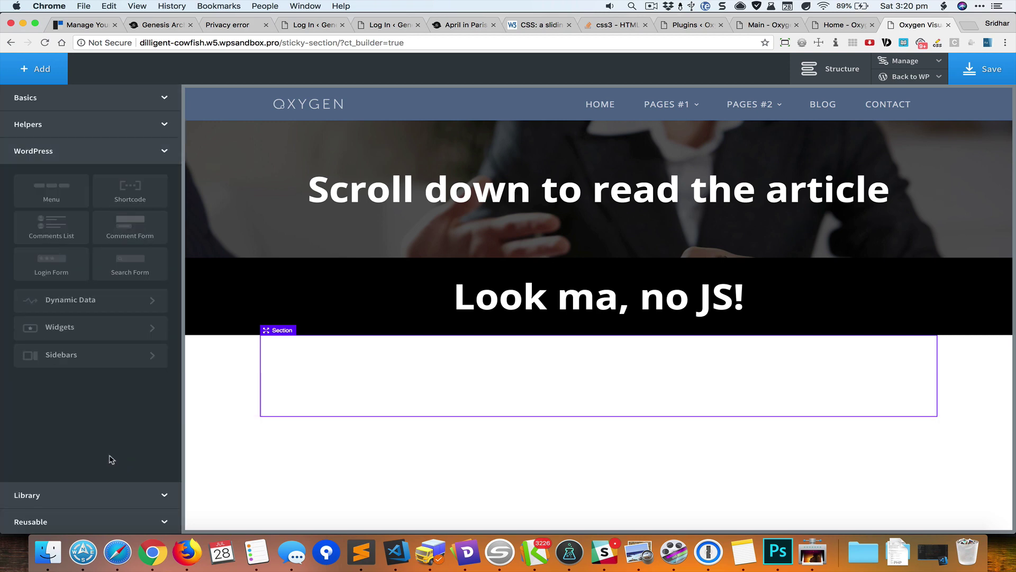
click(99, 302)
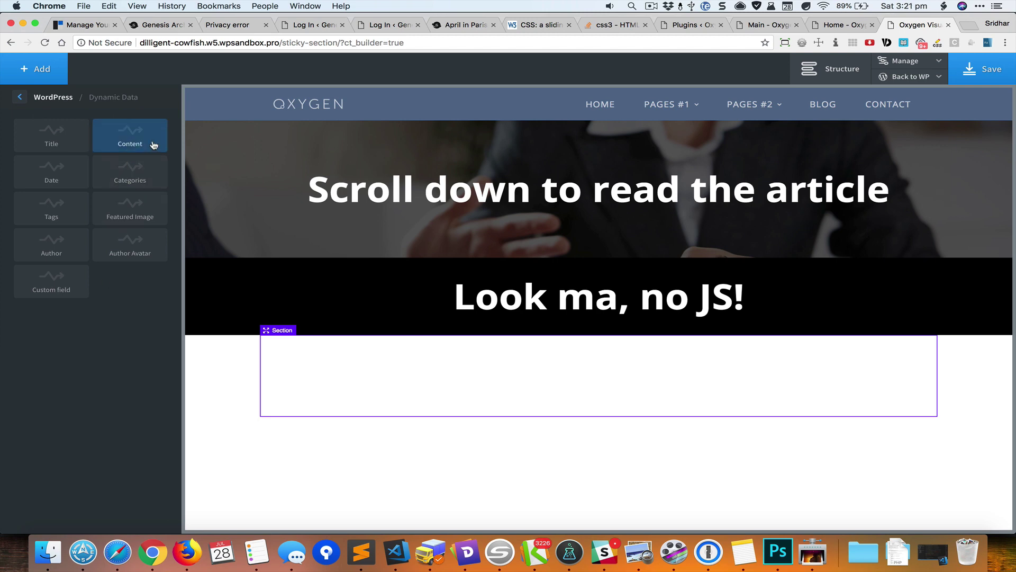
click(153, 145)
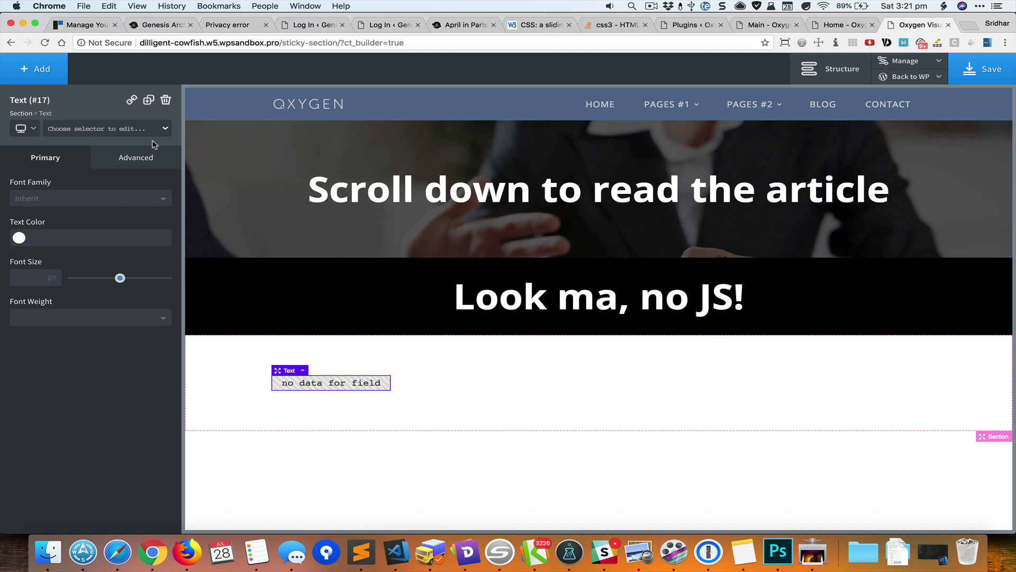
- Save the Oxygen layout and return to the page's WordPress admin editor
mouse_move(927, 78)
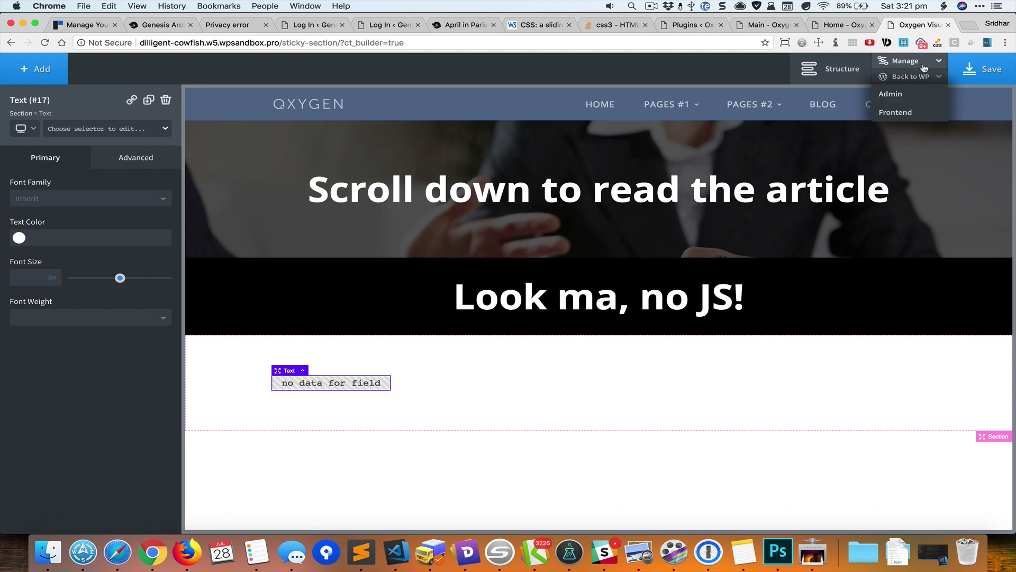
click(973, 70)
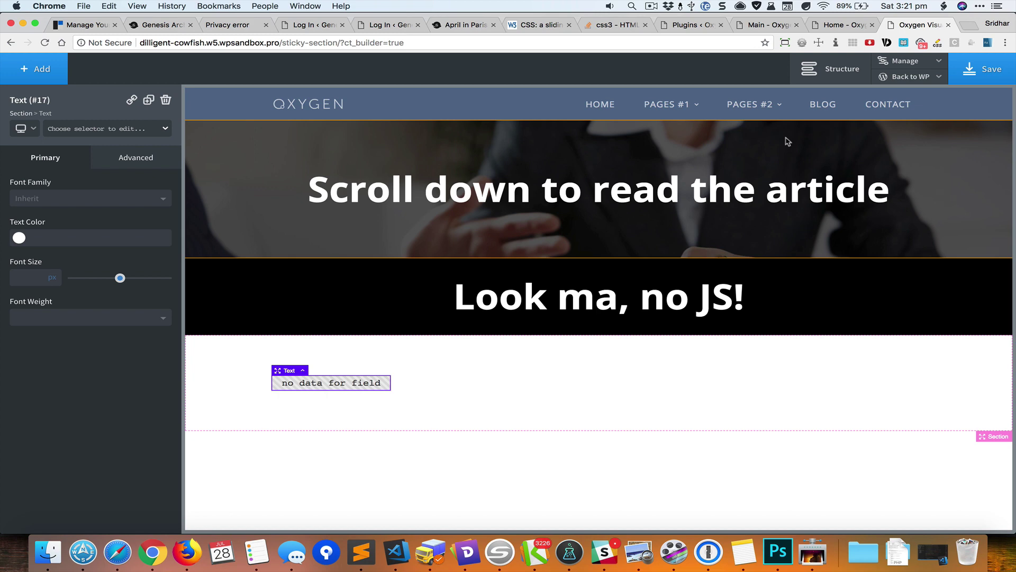
mouse_move(920, 79)
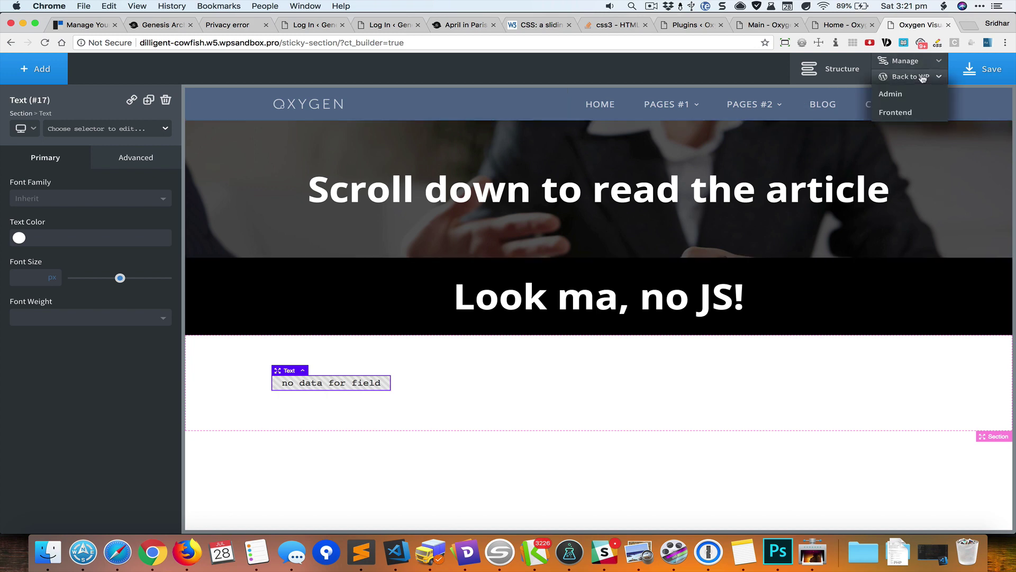
click(909, 98)
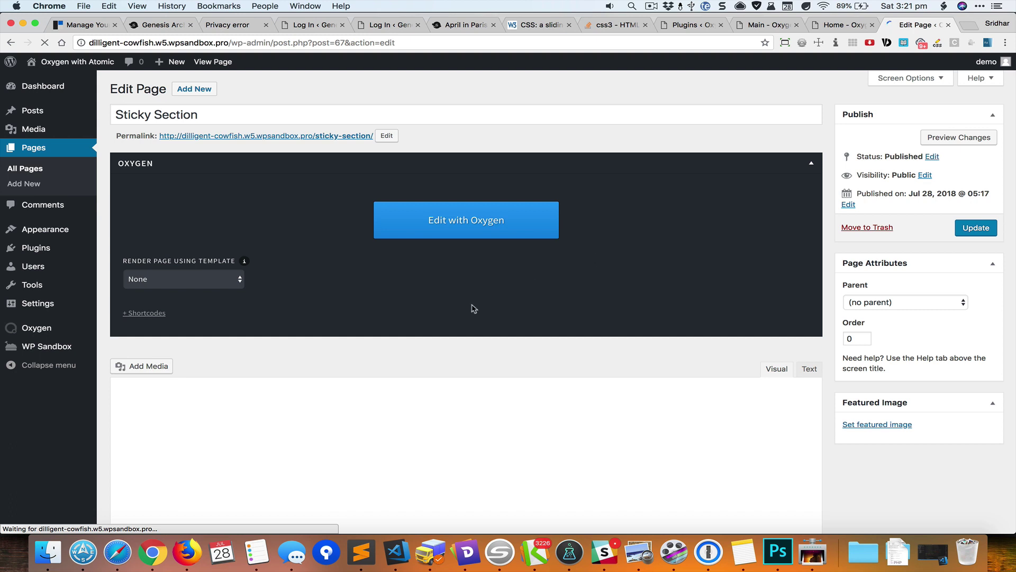
- Generate and copy lorem-ipsum placeholder paragraphs with the word-generator extension
scroll(472, 309, down, 2)
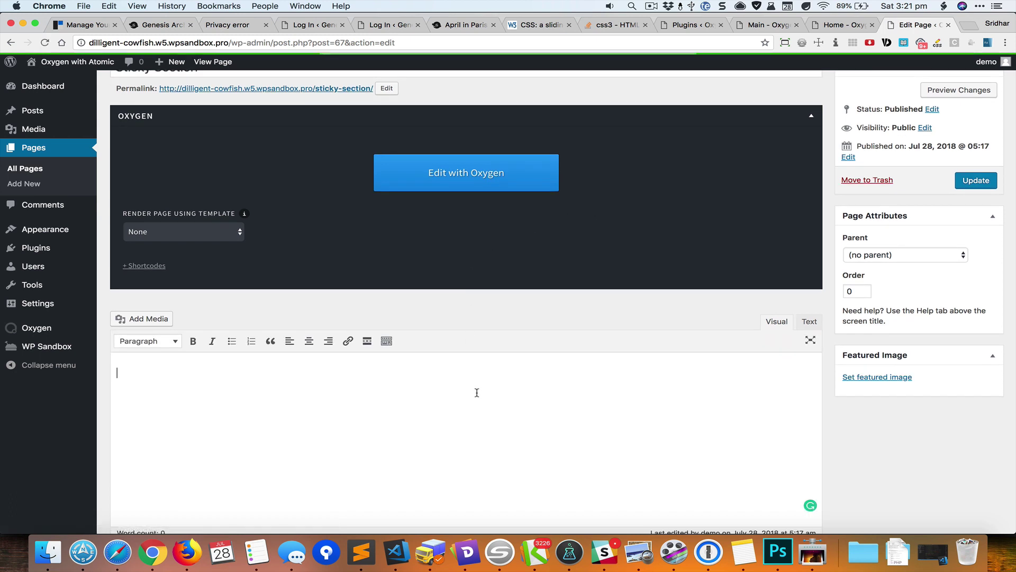
click(836, 42)
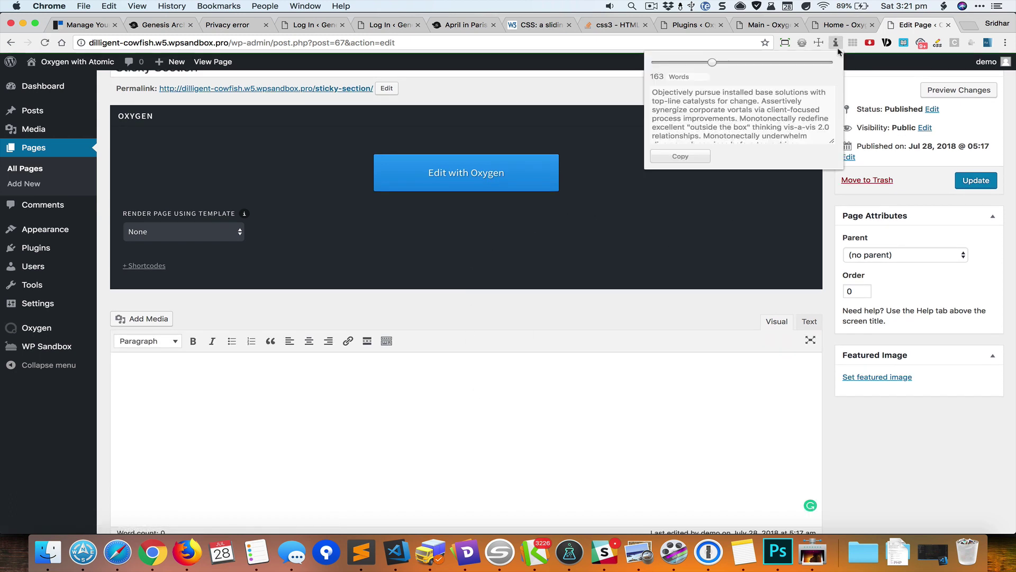
click(680, 156)
- Paste the paragraphs into the page body, update the page, and reopen it in Oxygen
click(499, 367)
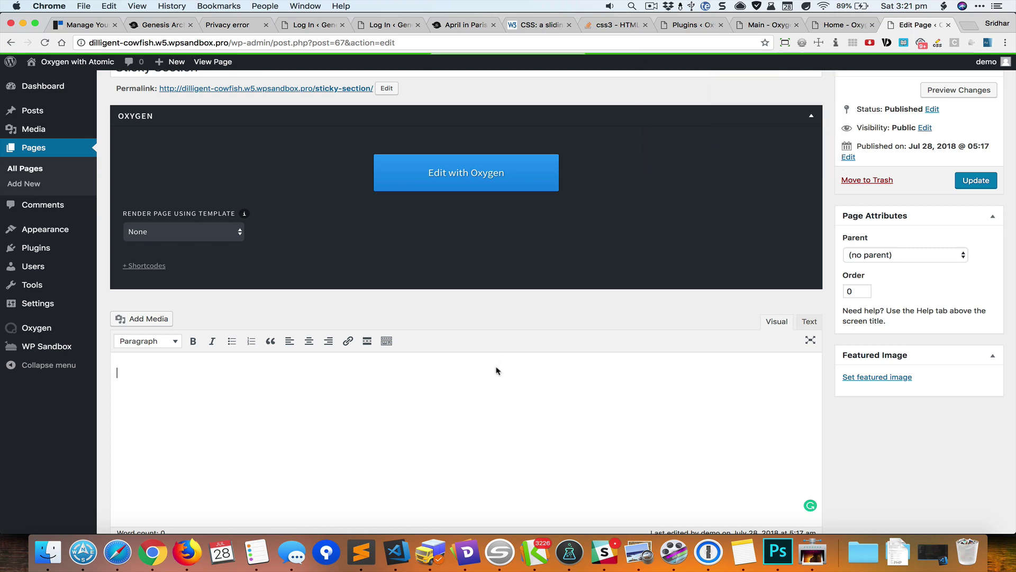
key(super+v)
key(super+v)
key(super+v)
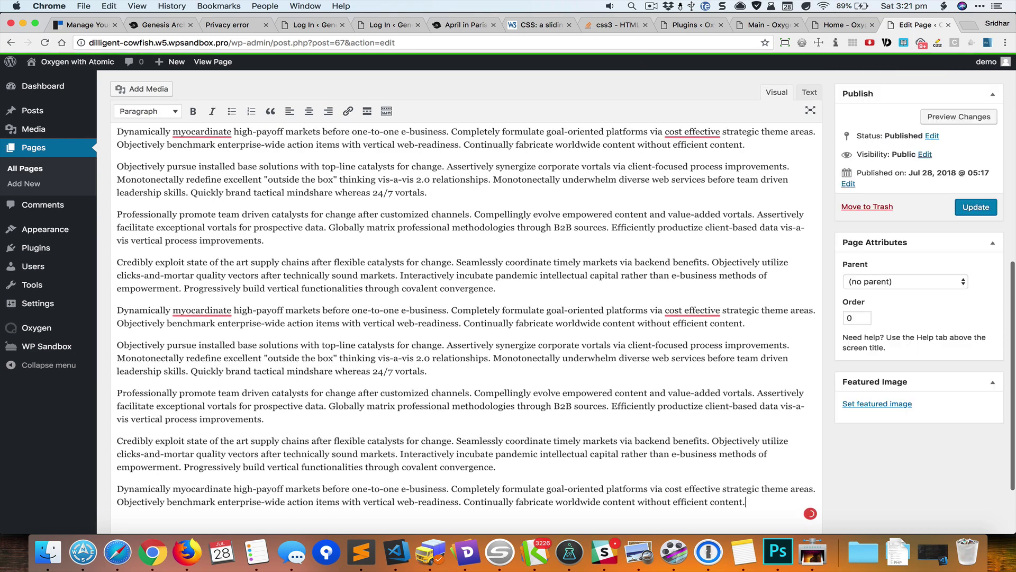
click(975, 207)
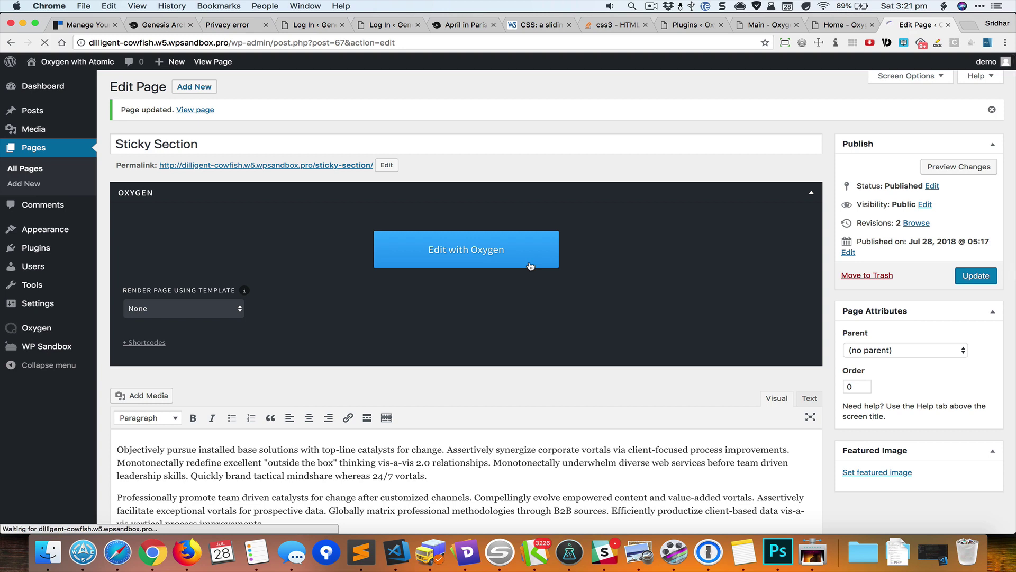
click(531, 266)
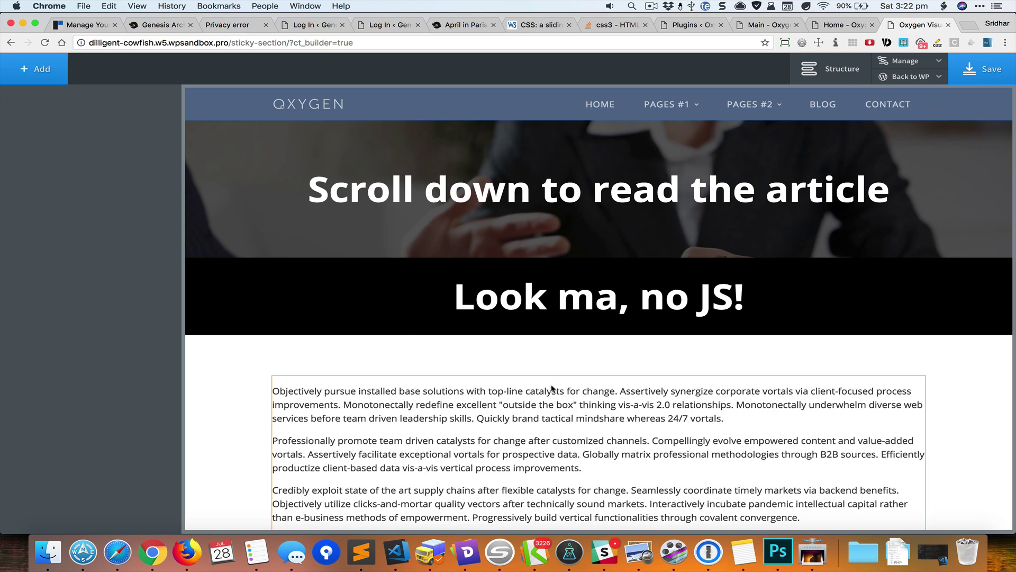
- Insert the Atomic library footer (#566d8f background, logo, links, social icons) below the article
scroll(552, 389, down, 5)
scroll(551, 389, down, 2)
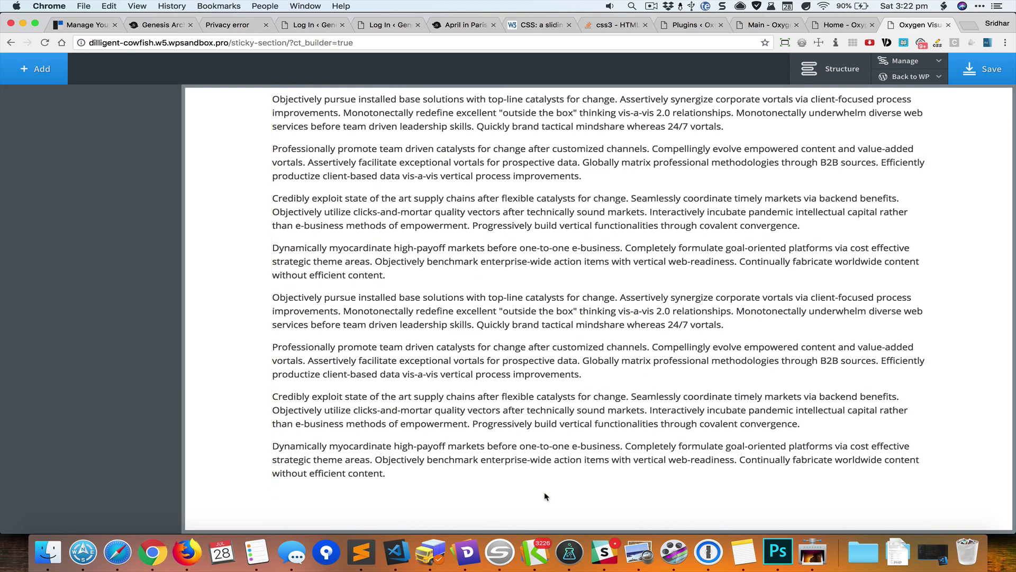
click(42, 75)
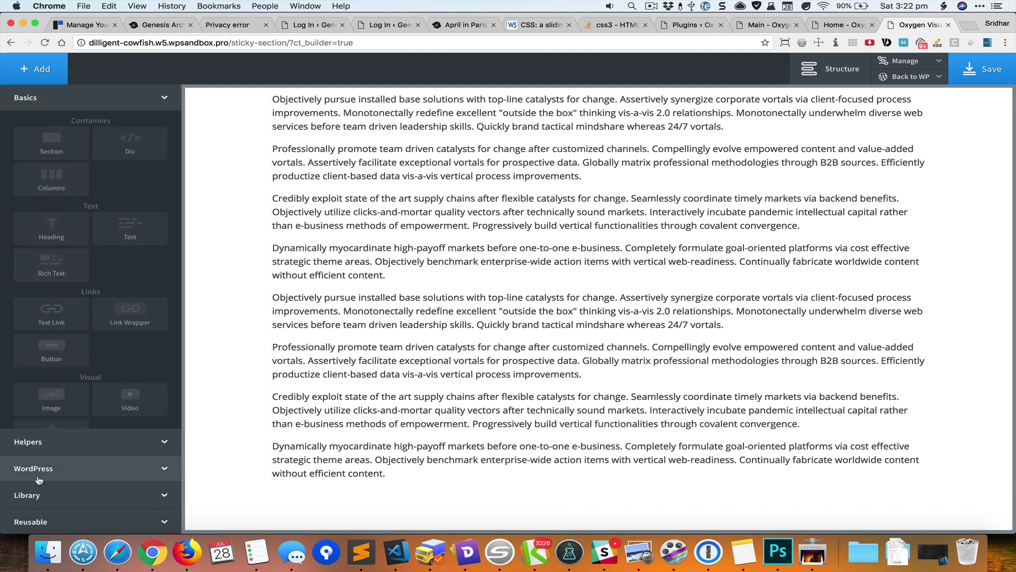
click(29, 497)
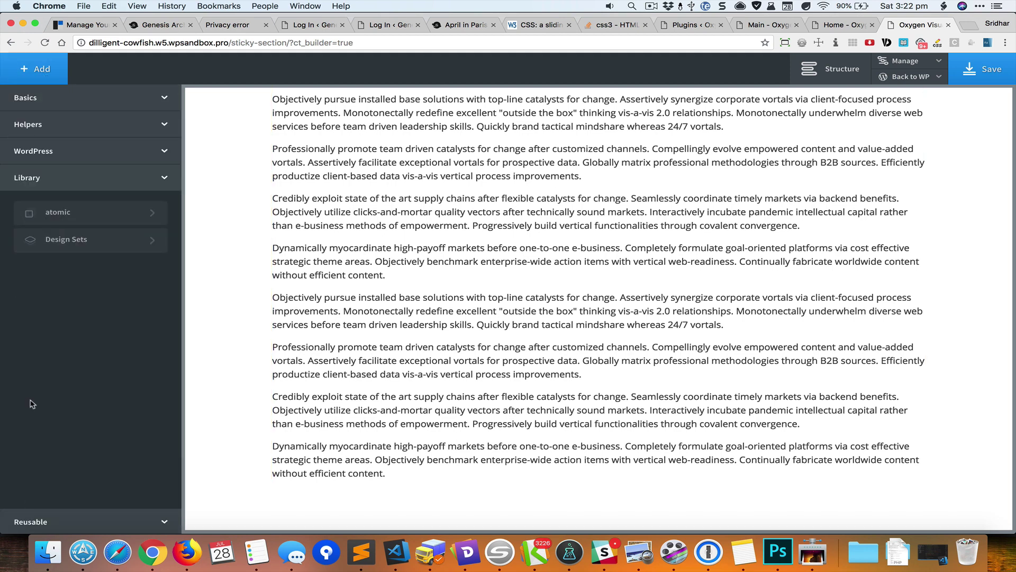
click(76, 215)
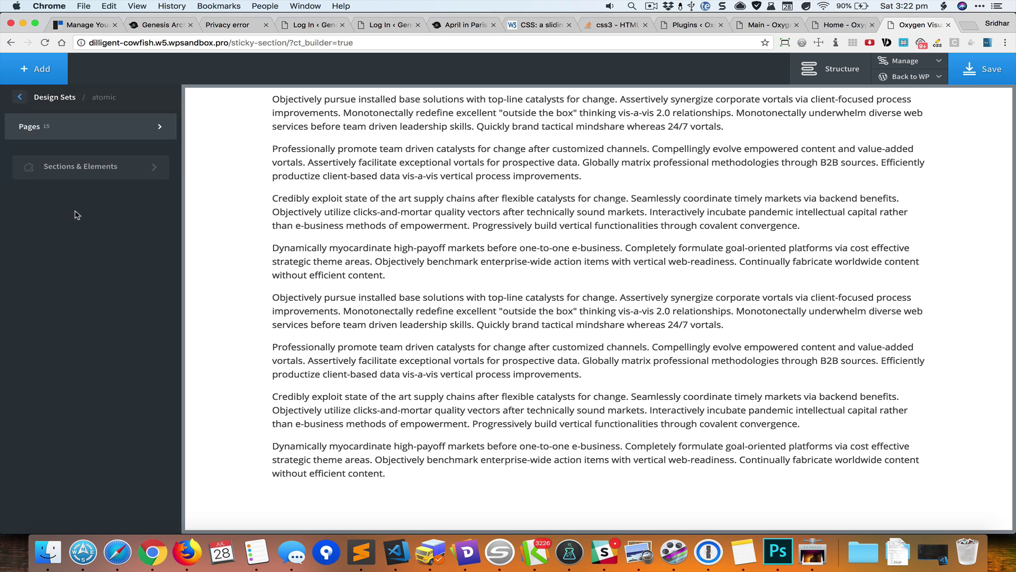
click(79, 170)
click(110, 180)
mouse_move(104, 242)
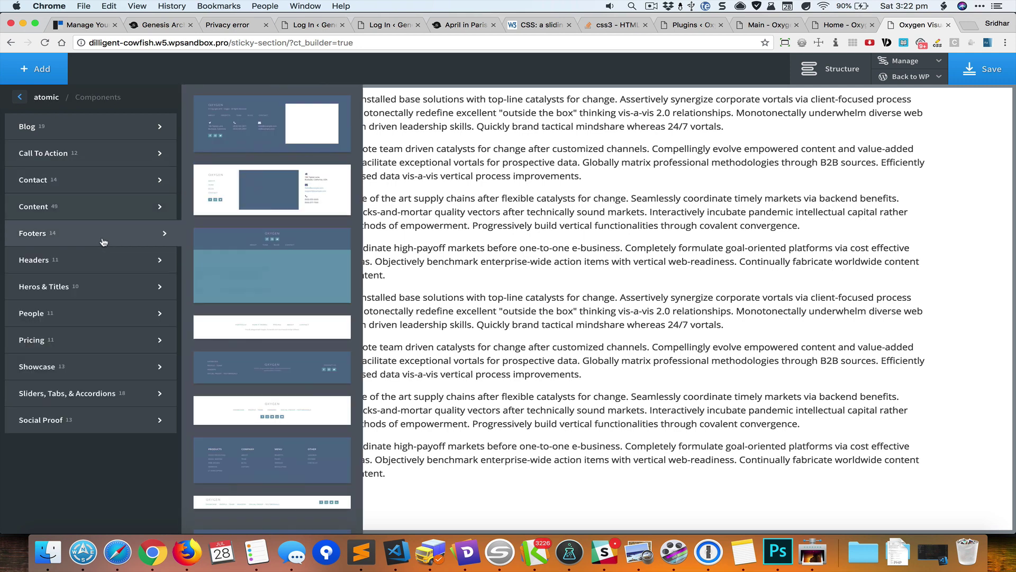
scroll(265, 507, down, 8)
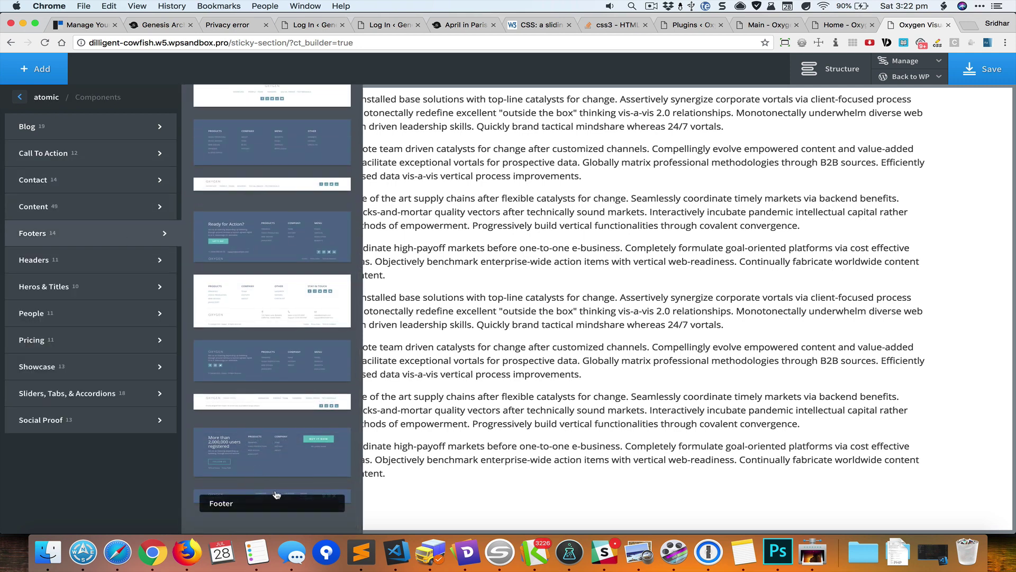
click(276, 495)
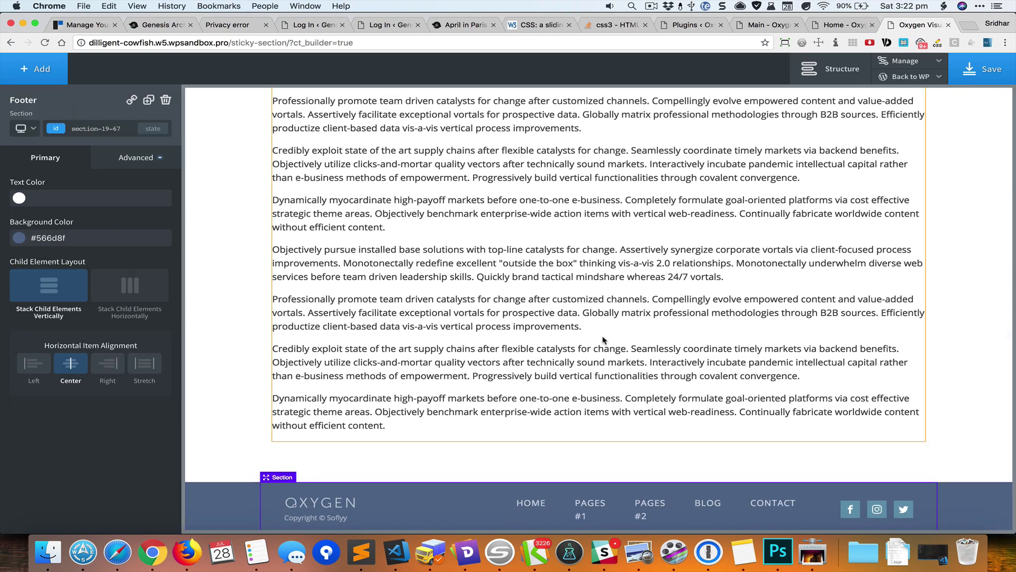
scroll(603, 340, up, 15)
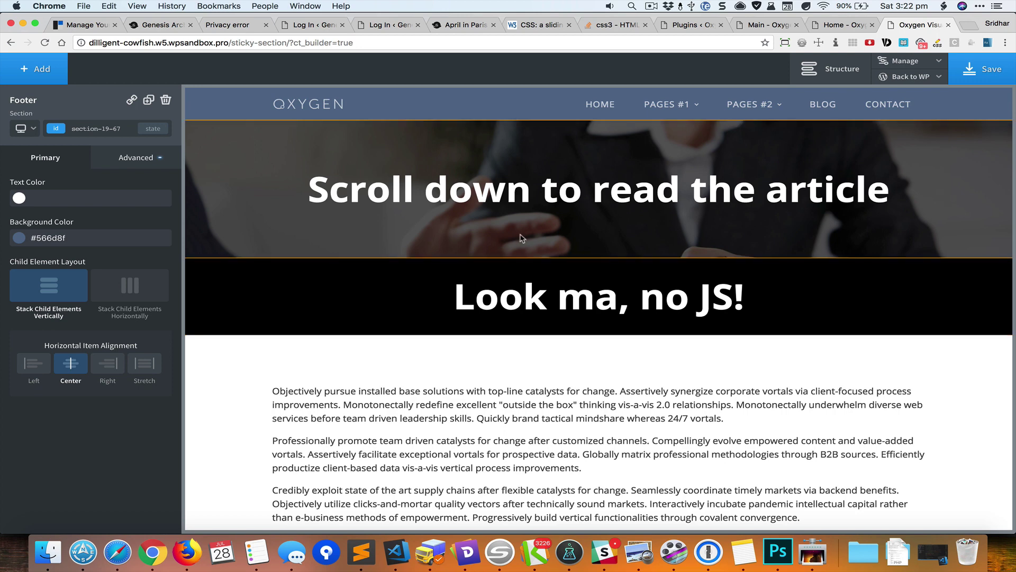
- Add the class 'sticky' to the black 'Look ma, no JS!' section
click(283, 292)
click(86, 129)
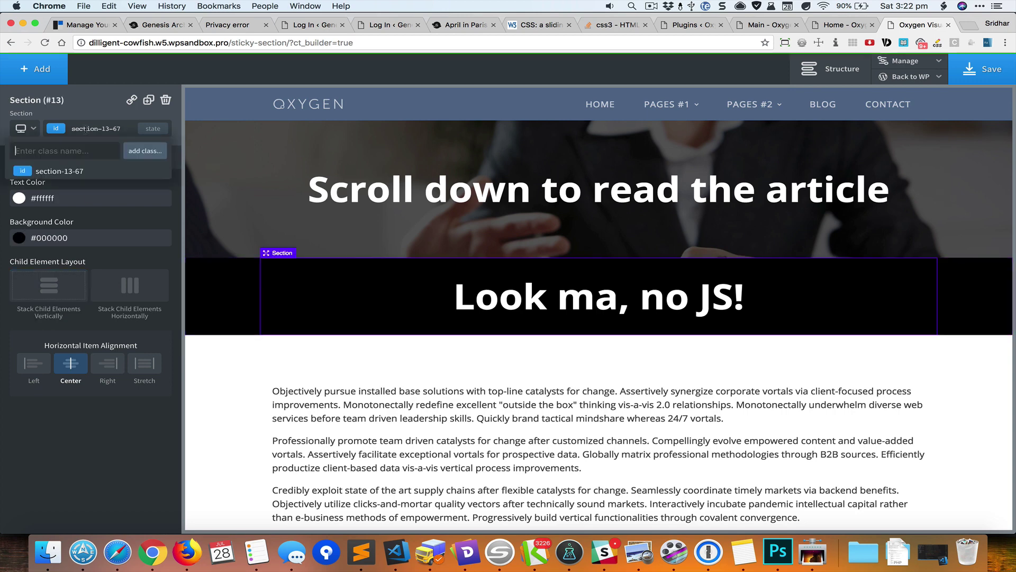
text(sticky)
key(Return)
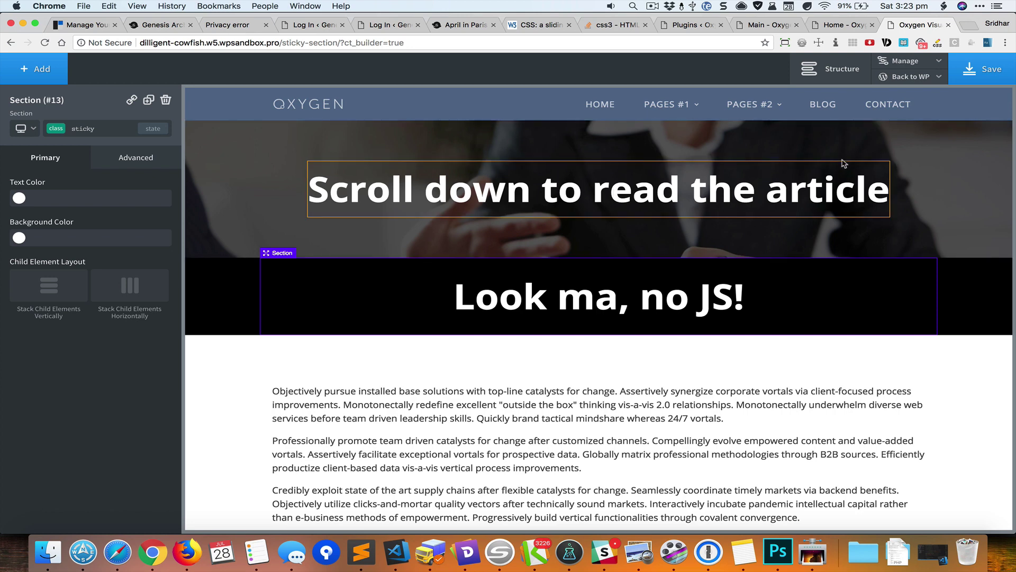
- Create a new stylesheet folder containing a stylesheet named 'global'
click(930, 68)
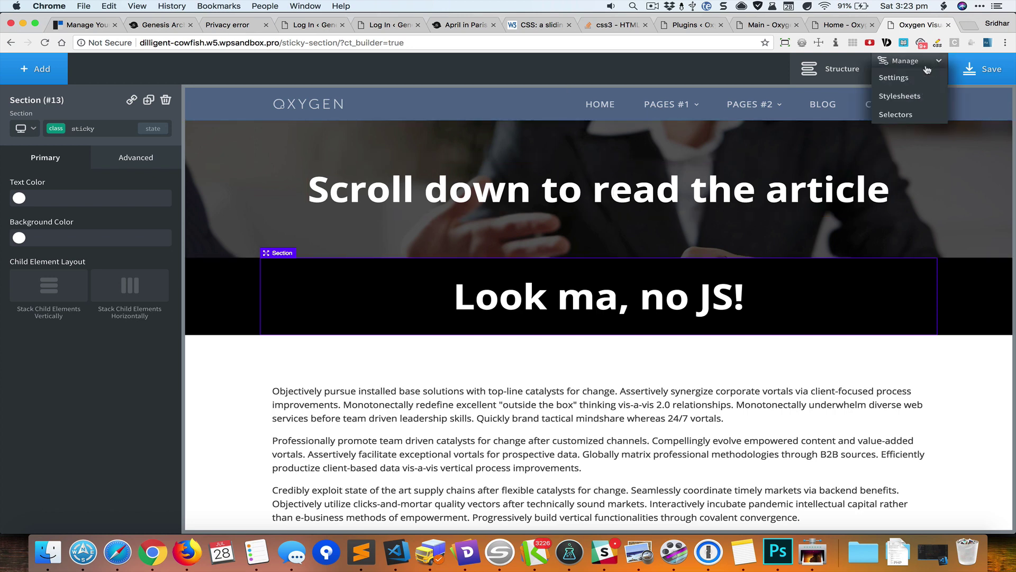
click(918, 95)
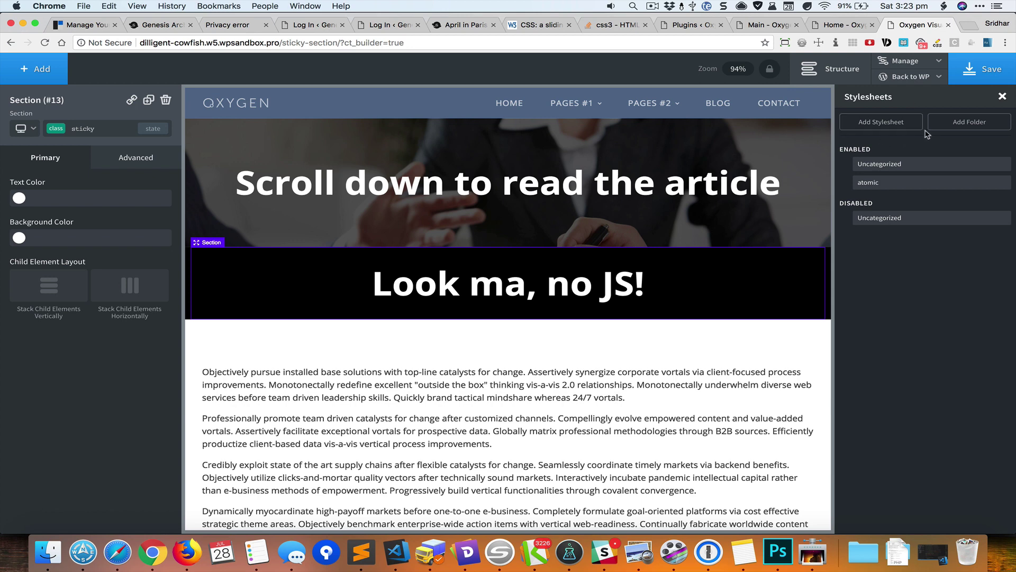
click(955, 129)
text(Sridhar)
key(Return)
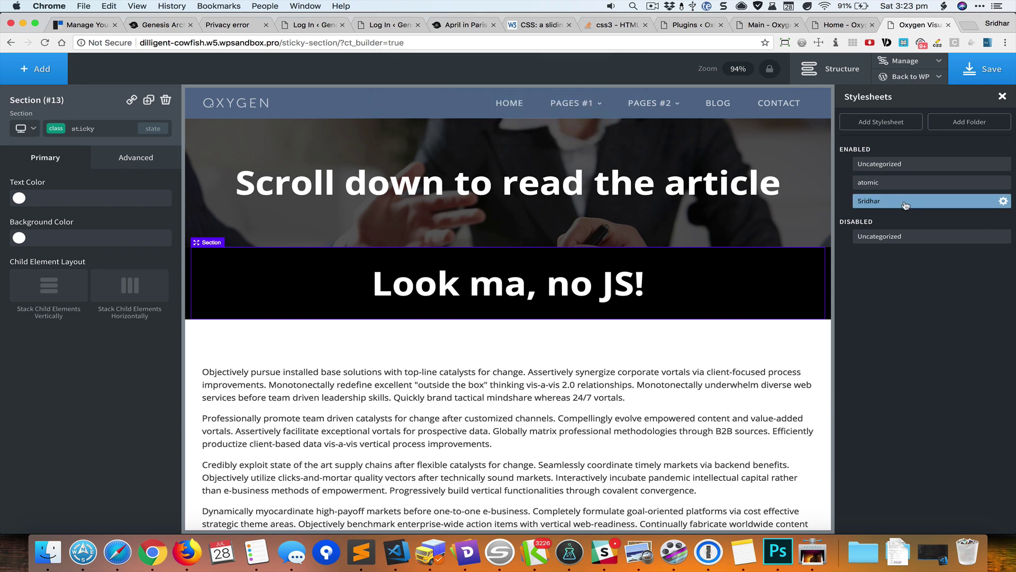
click(906, 204)
click(903, 125)
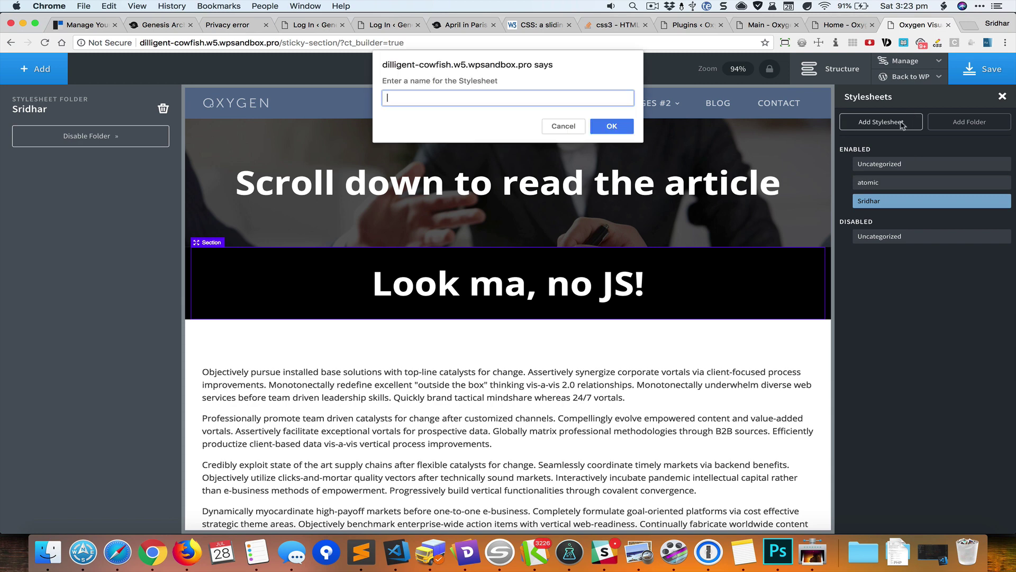
text(global)
key(Return)
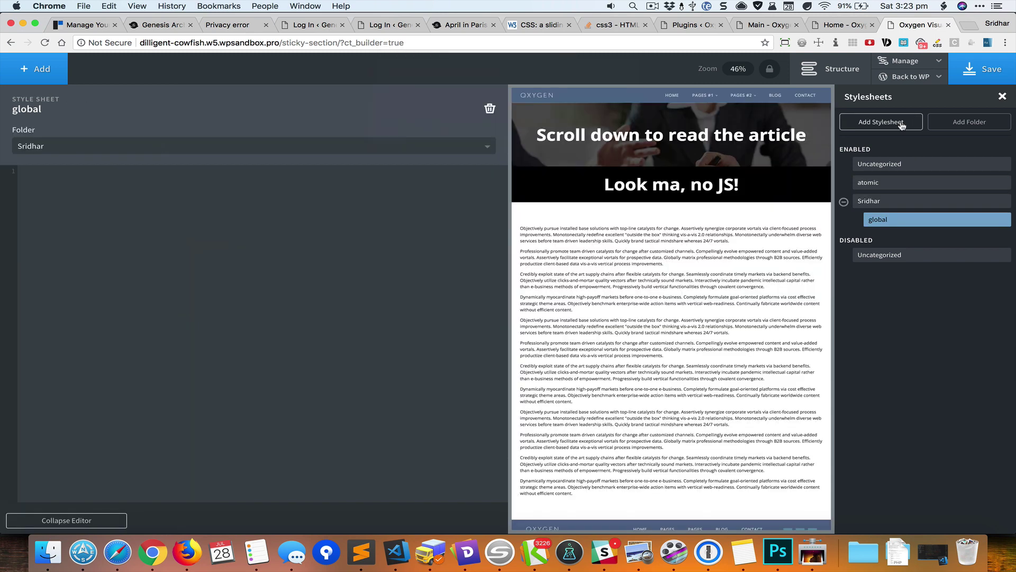
- Write the .sticky rule with -webkit-sticky and sticky position, top 0, z-index 1
click(219, 211)
text(.sticky {   )
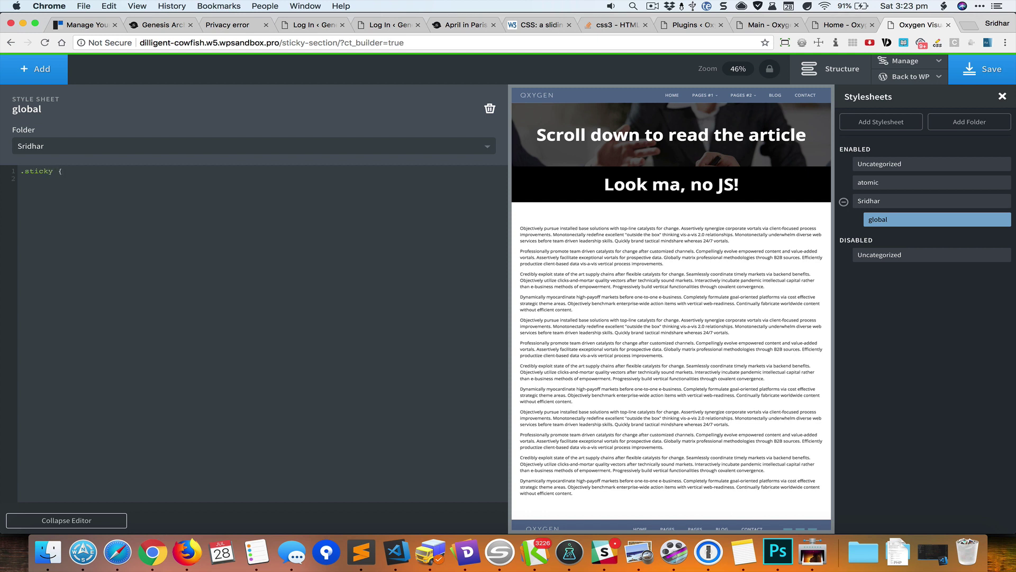
text(position: sticky;   )
text(to)
text(p: 0)
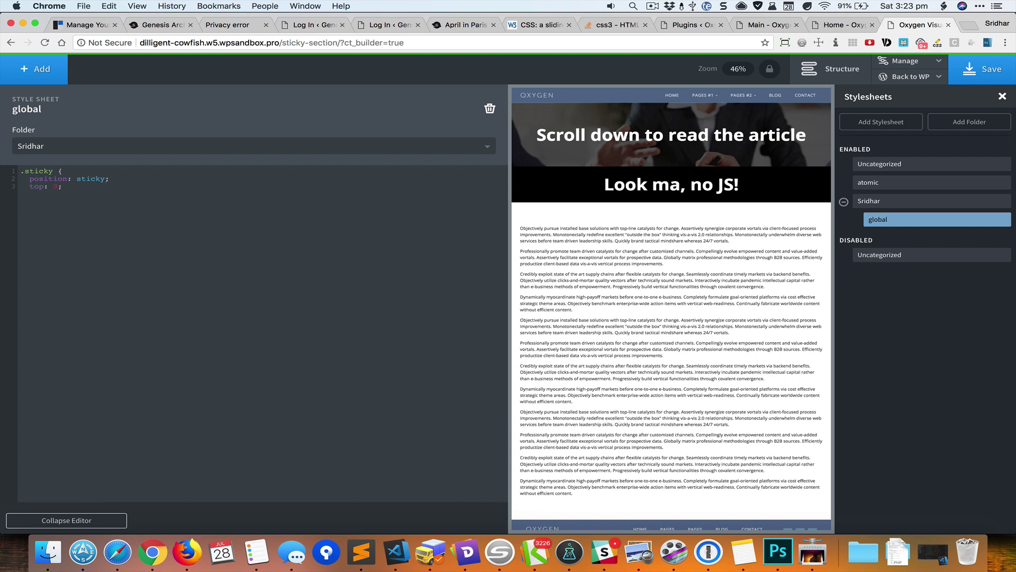
text(;)
key(Return)
text(z-index: 1;)
click(30, 179)
key(Return)
text(position: sticky;)
click(77, 178)
text(-webkit-)
click(91, 521)
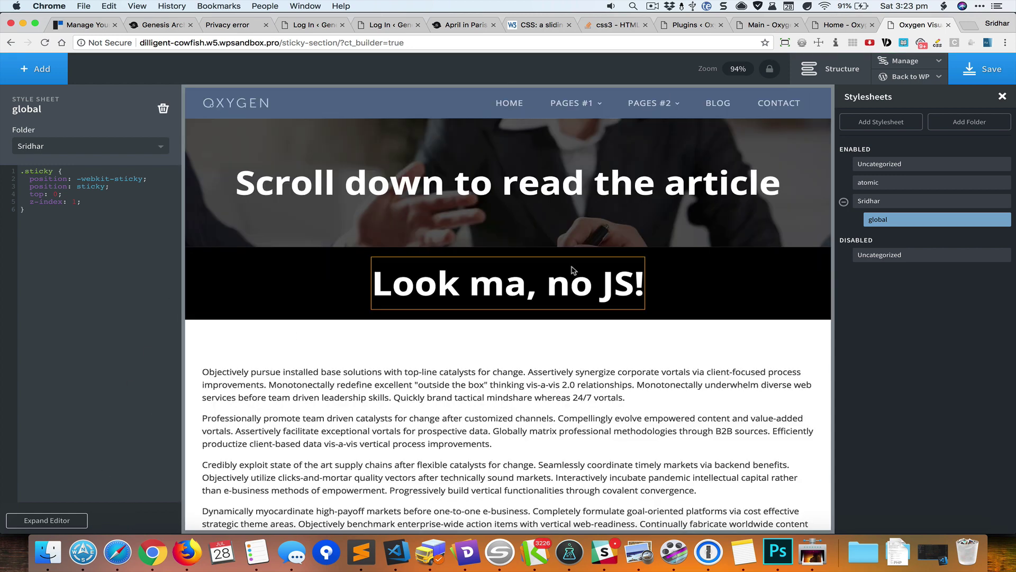
scroll(767, 316, down, 10)
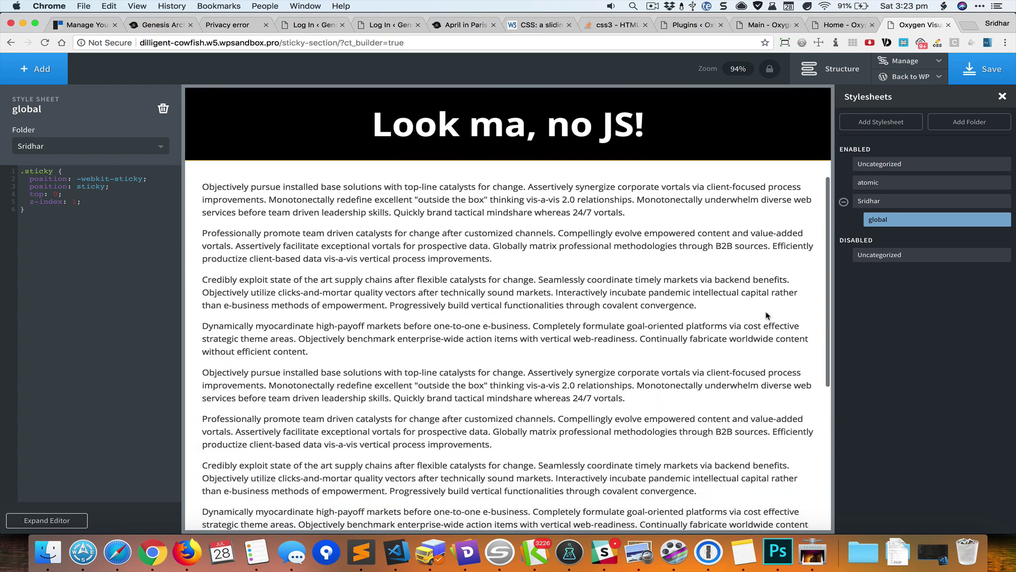
scroll(767, 316, up, 3)
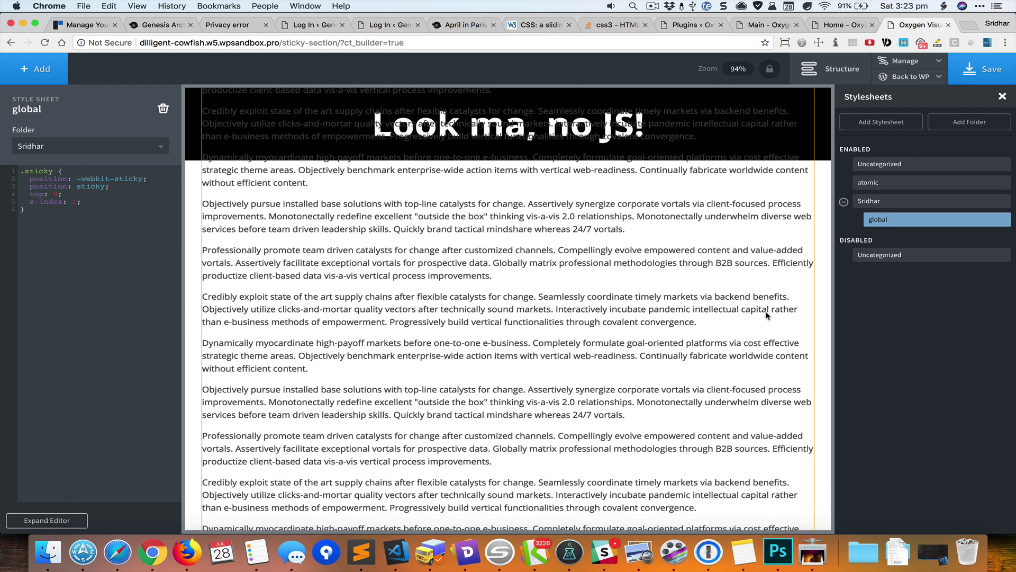
scroll(767, 316, up, 5)
scroll(767, 316, down, 6)
scroll(767, 316, down, 4)
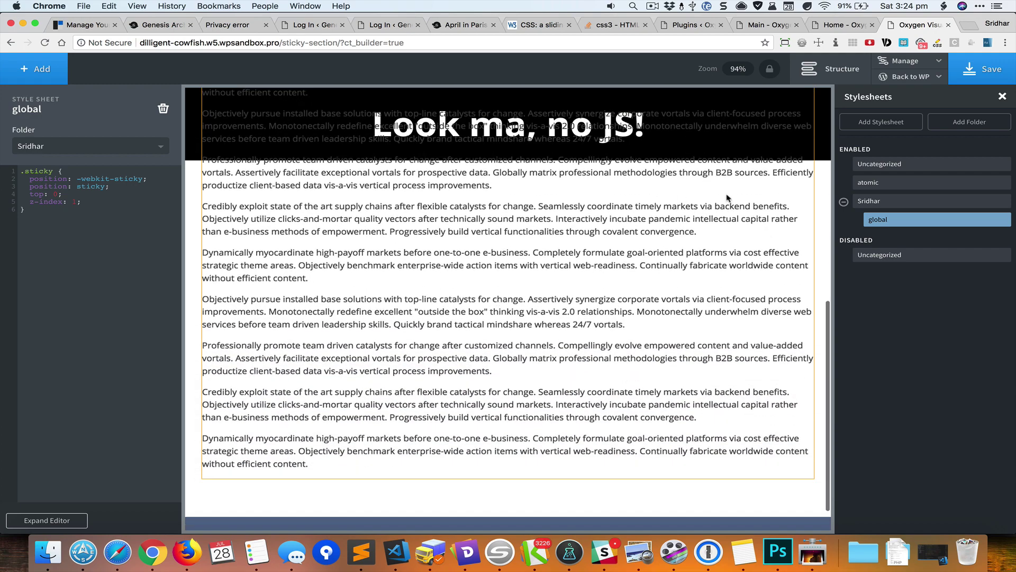
scroll(730, 210, down, 3)
scroll(730, 210, up, 10)
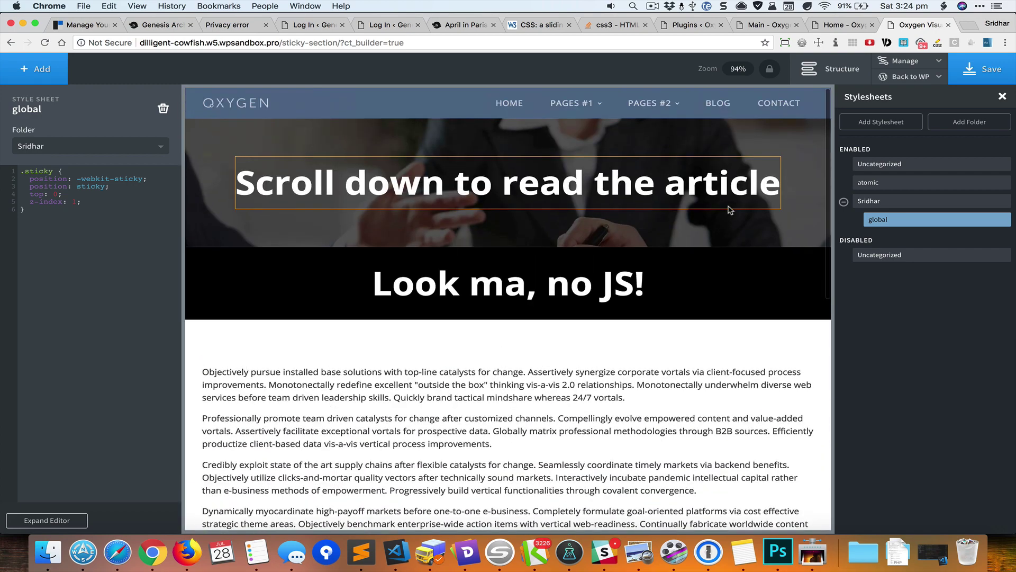
- Select the hero section, then show the Structure tree with the Header selected
click(747, 241)
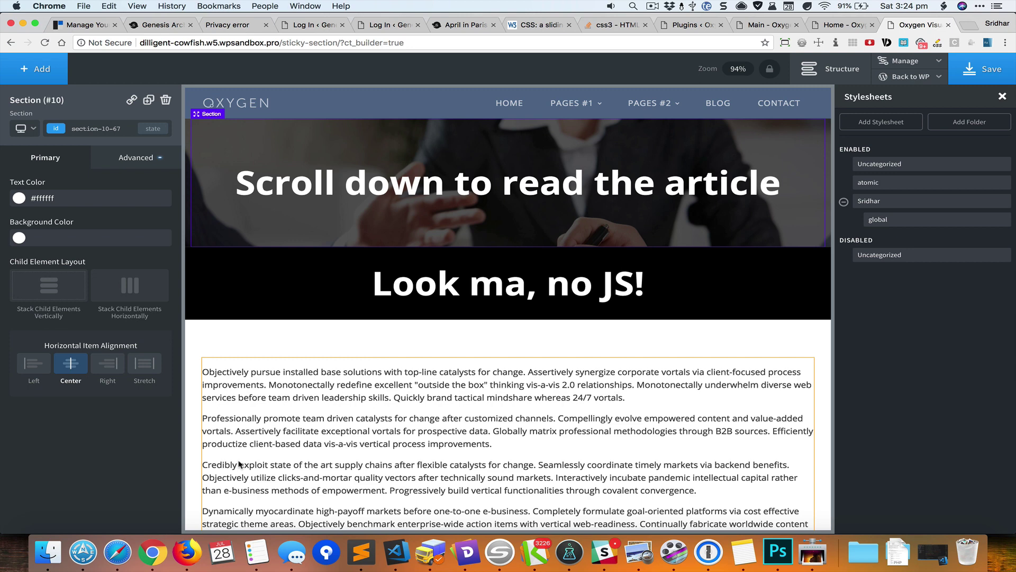
click(847, 77)
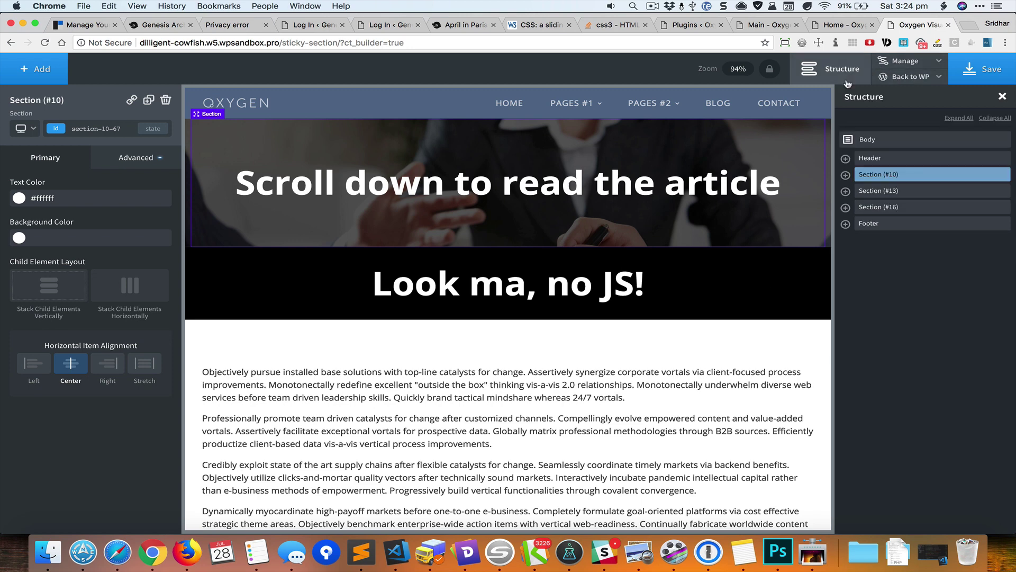
click(881, 159)
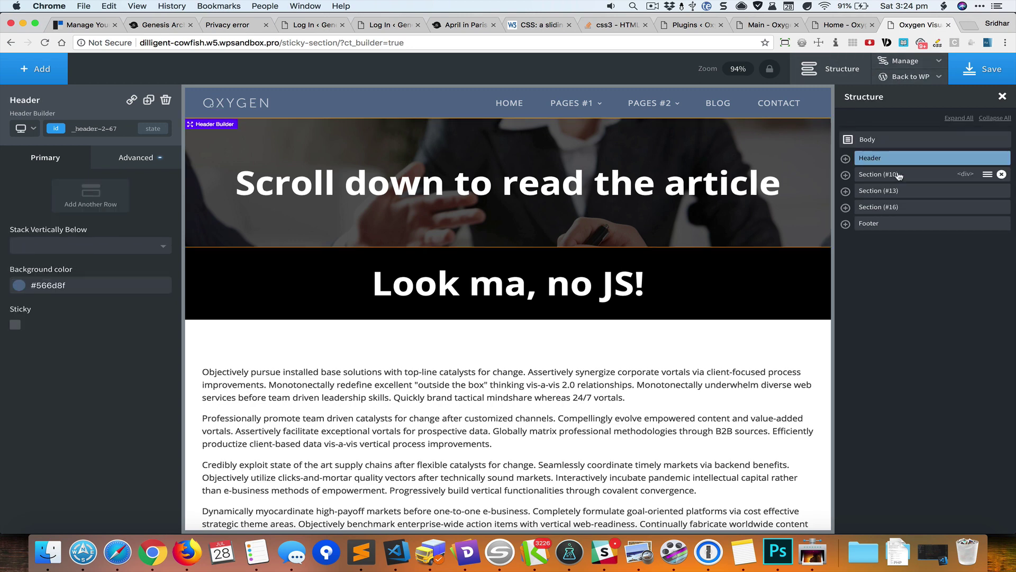
- Add a new Div (#29) to the page Body from the Basics elements
click(899, 176)
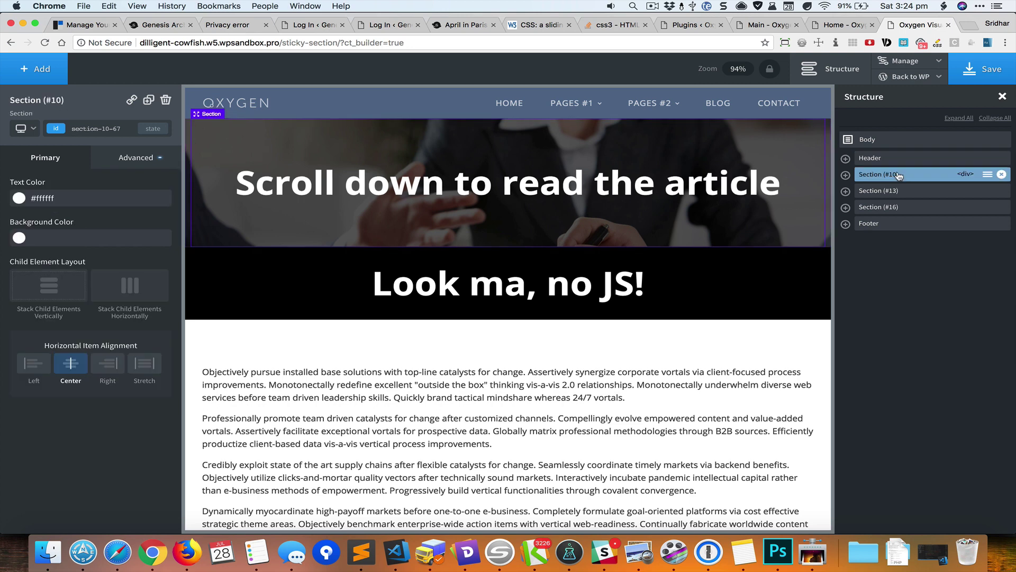
click(904, 158)
click(906, 175)
click(879, 140)
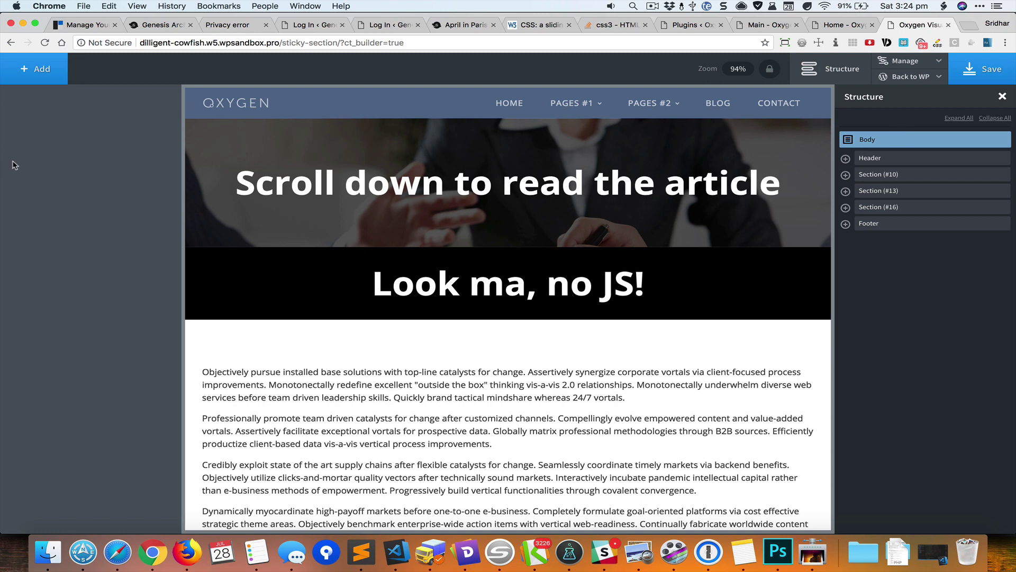
click(35, 68)
click(42, 98)
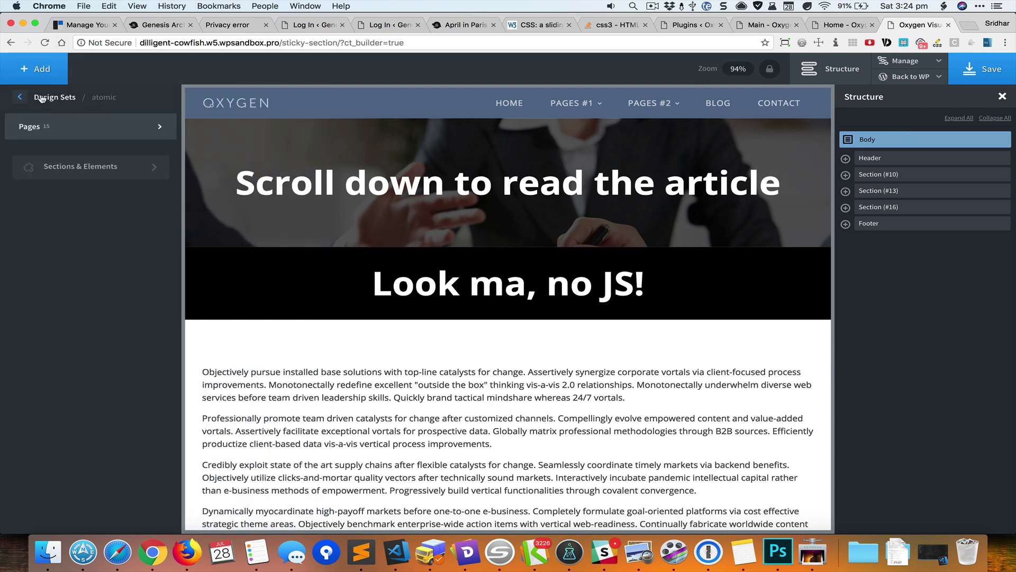
click(41, 98)
click(20, 96)
click(32, 97)
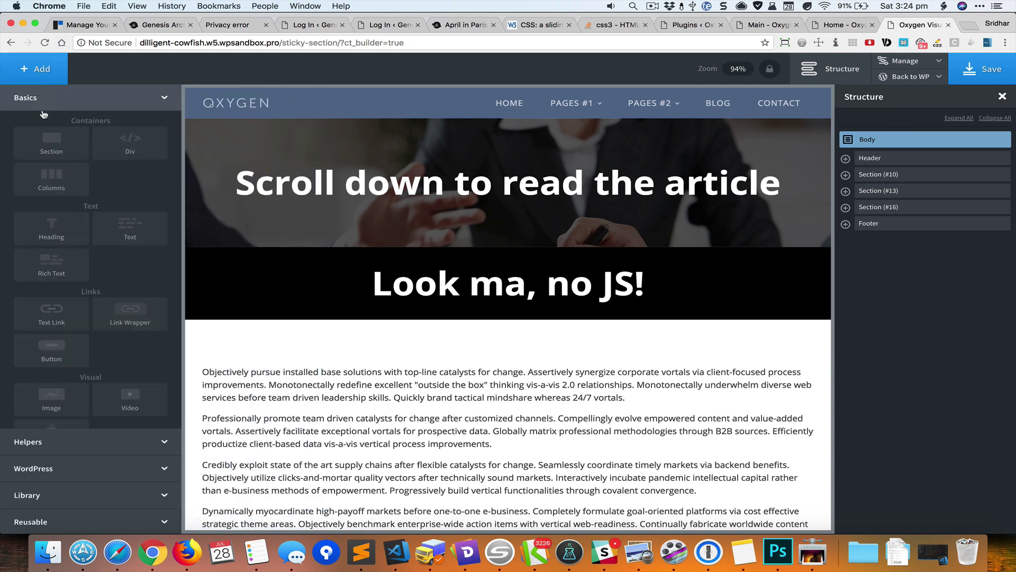
click(130, 140)
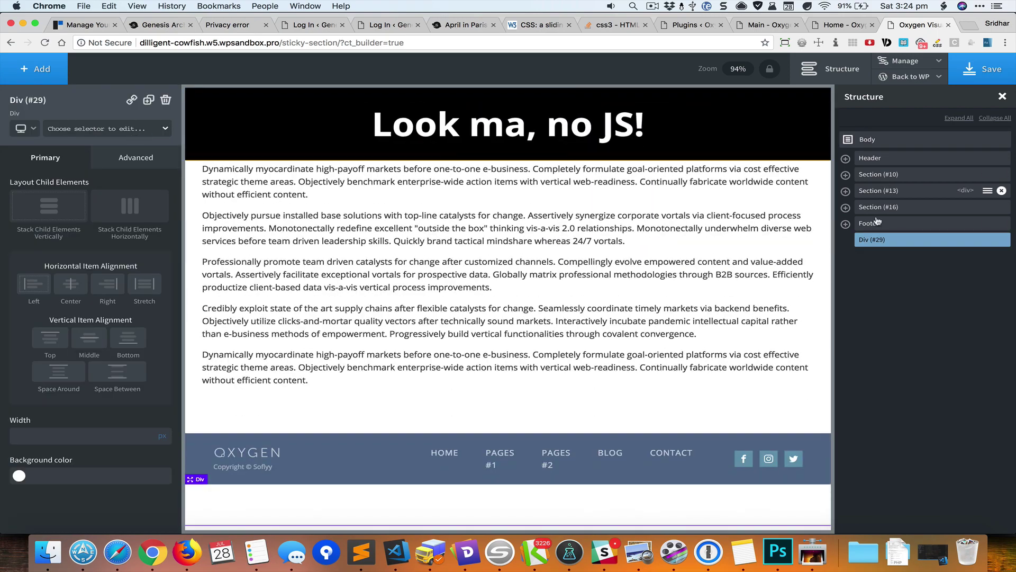
- Move Div (#29) to the top and nest the Header and Section (#10) inside it
drag(902, 242, 900, 175)
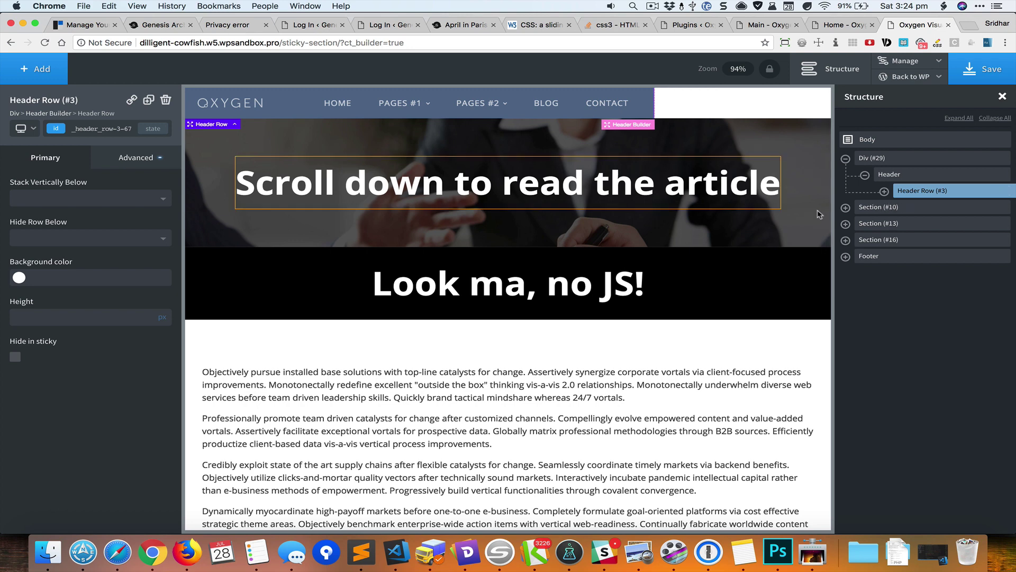
drag(874, 211, 897, 211)
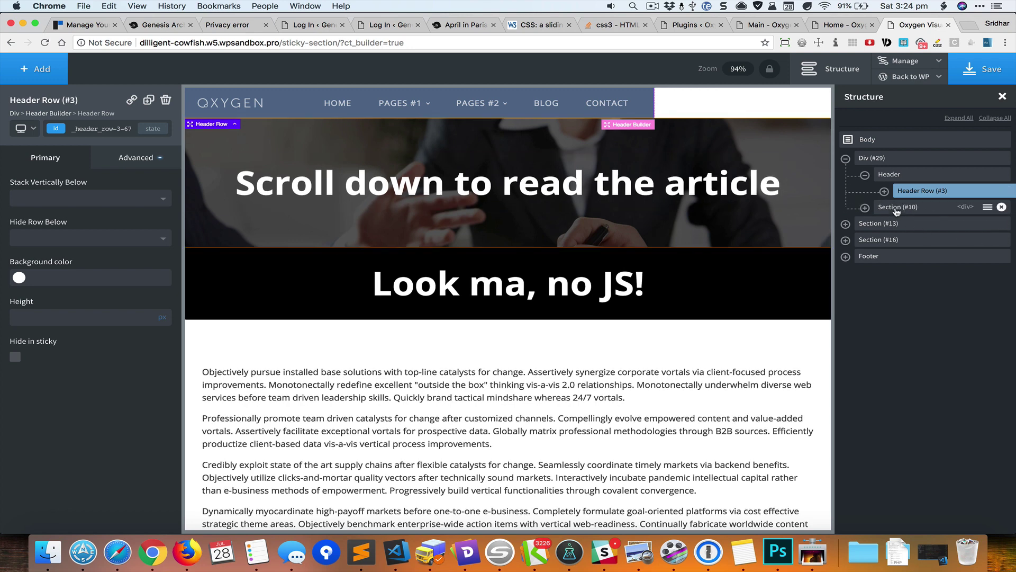
click(865, 175)
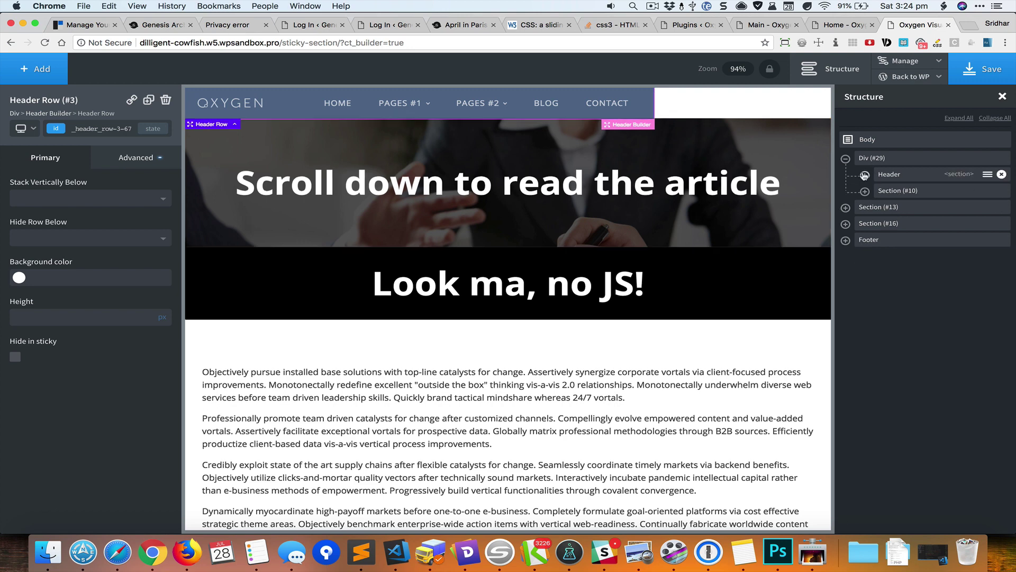
click(901, 160)
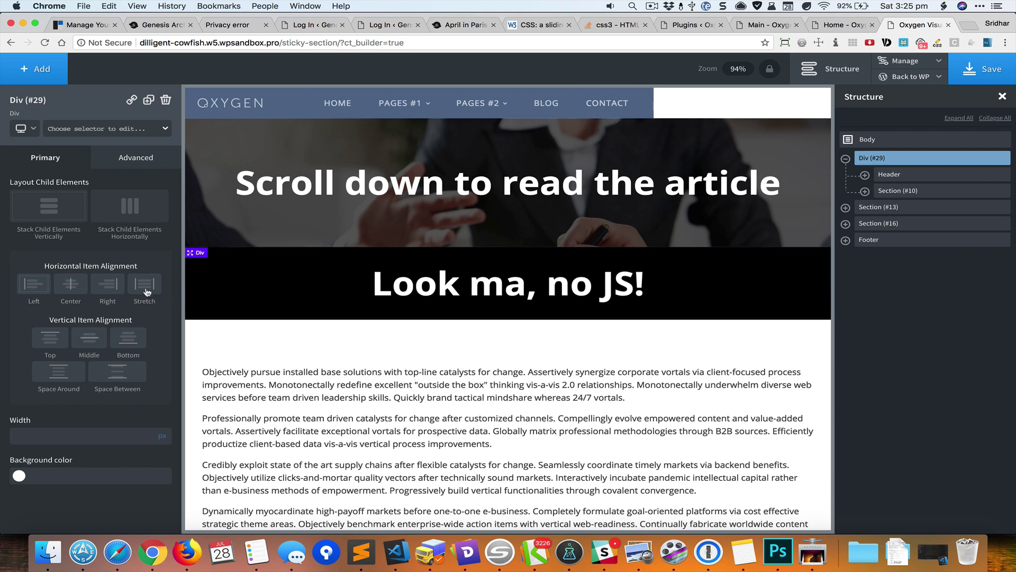
- Give Div (#29) stretch alignment and a minimum height of 100vh
click(150, 289)
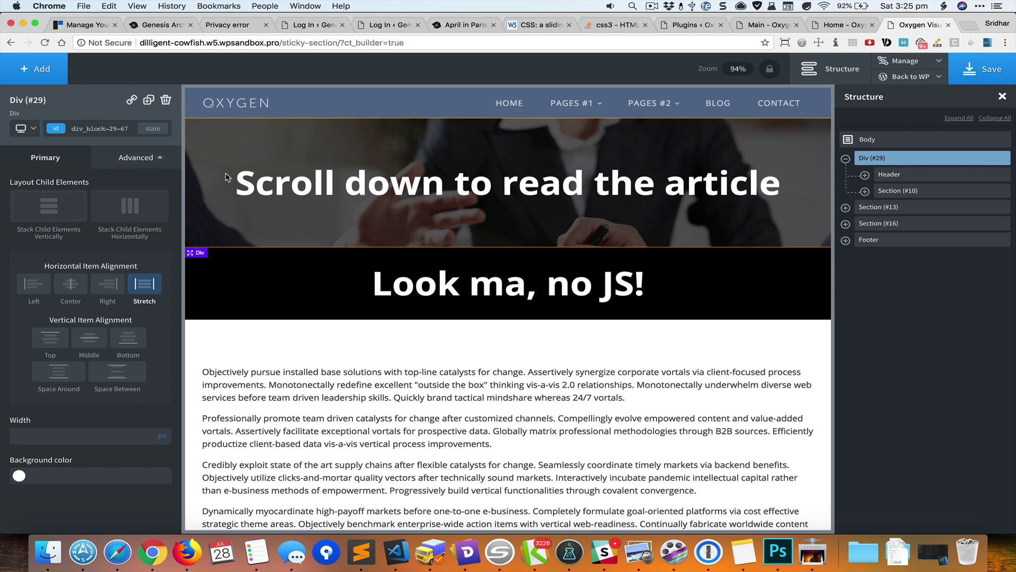
click(151, 166)
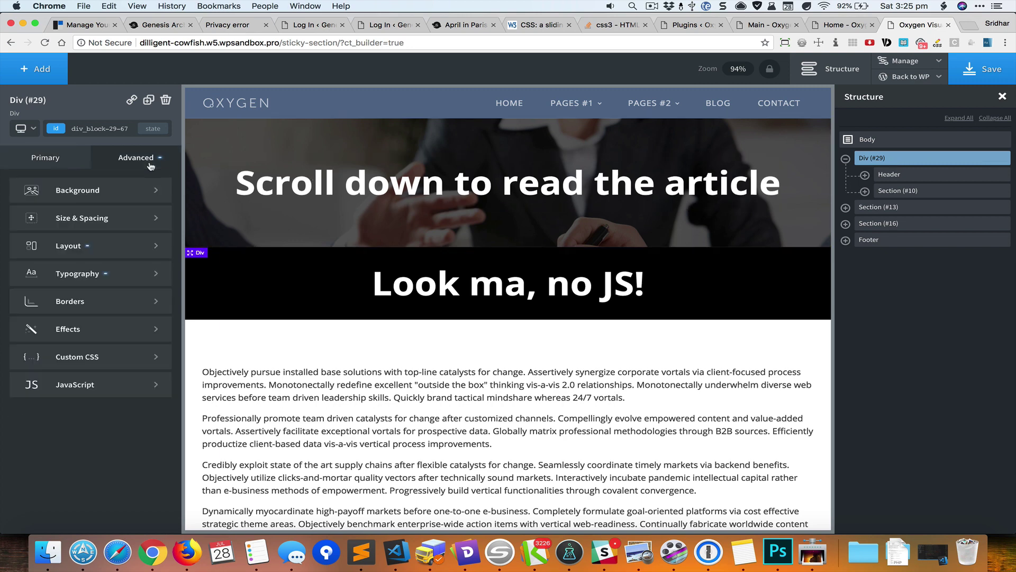
click(124, 221)
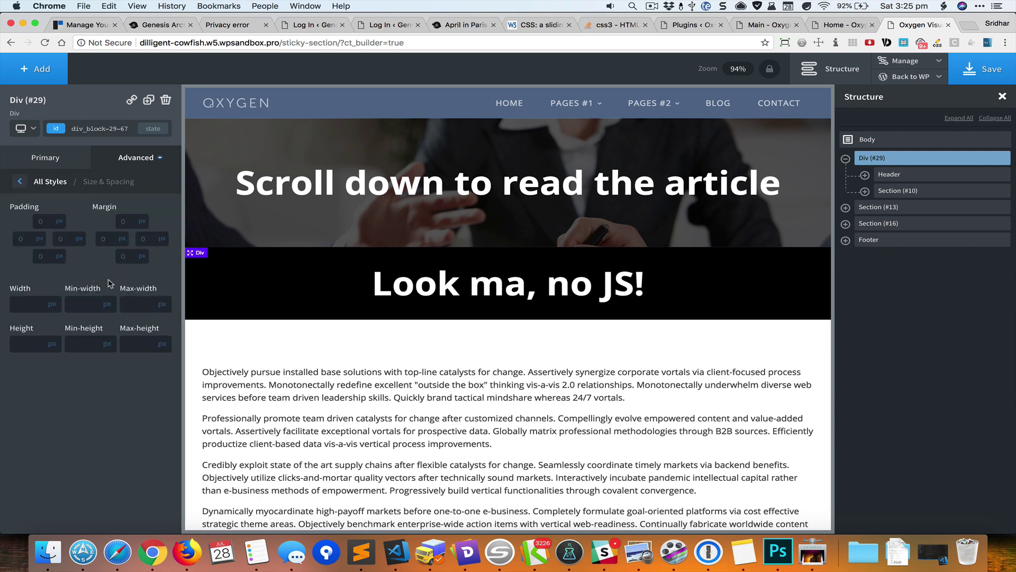
click(81, 344)
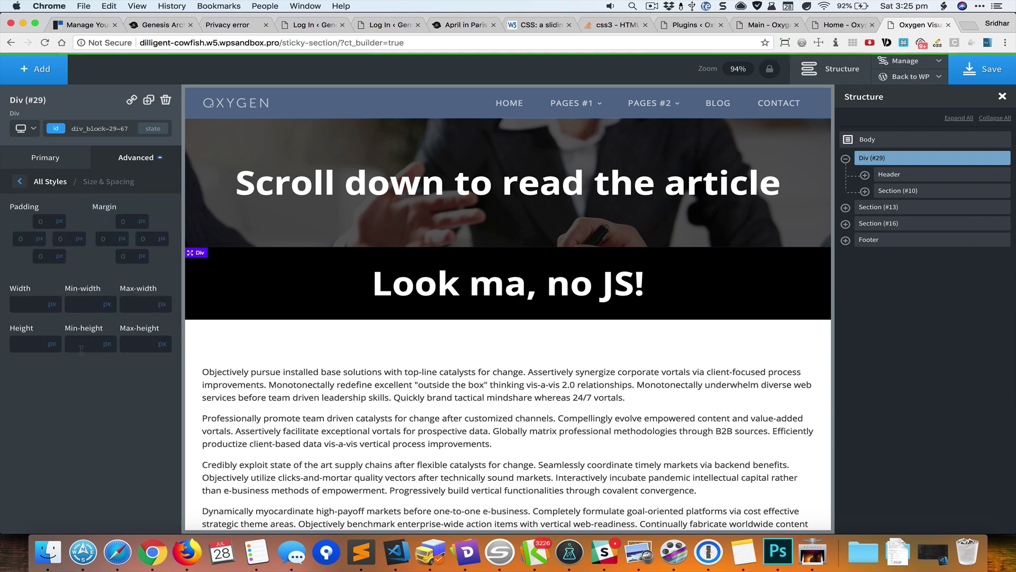
text(100)
click(110, 344)
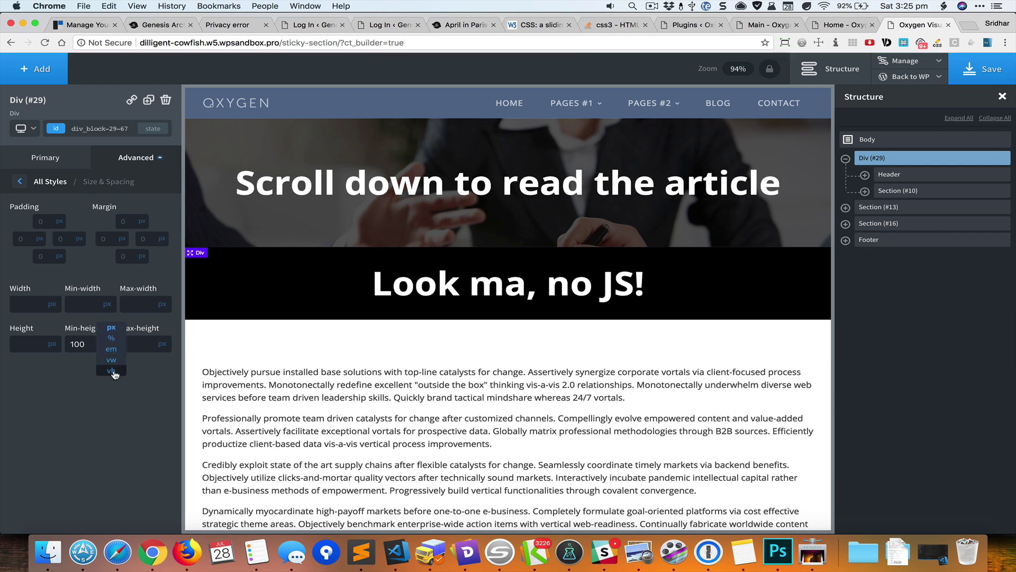
click(113, 370)
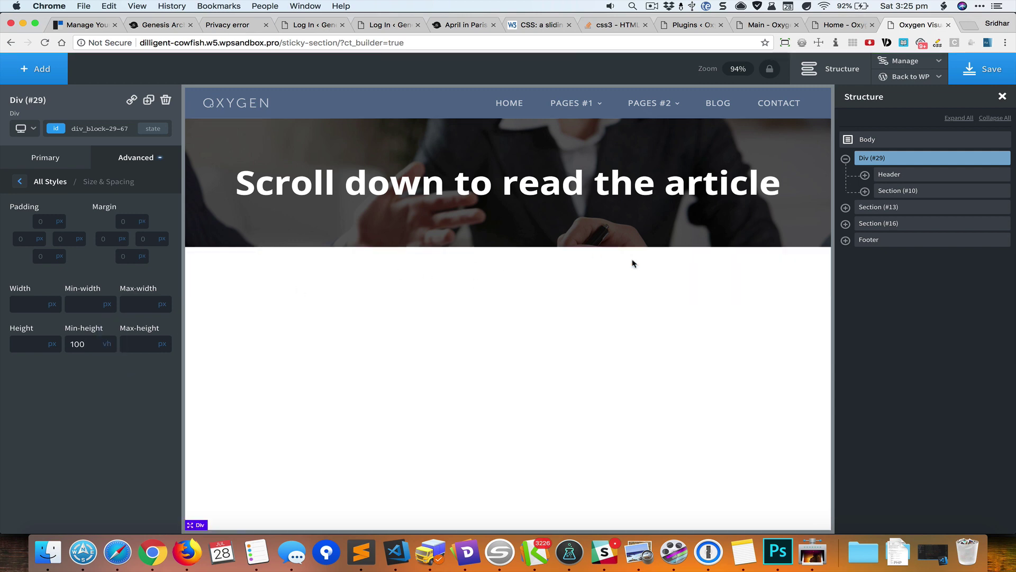
click(907, 176)
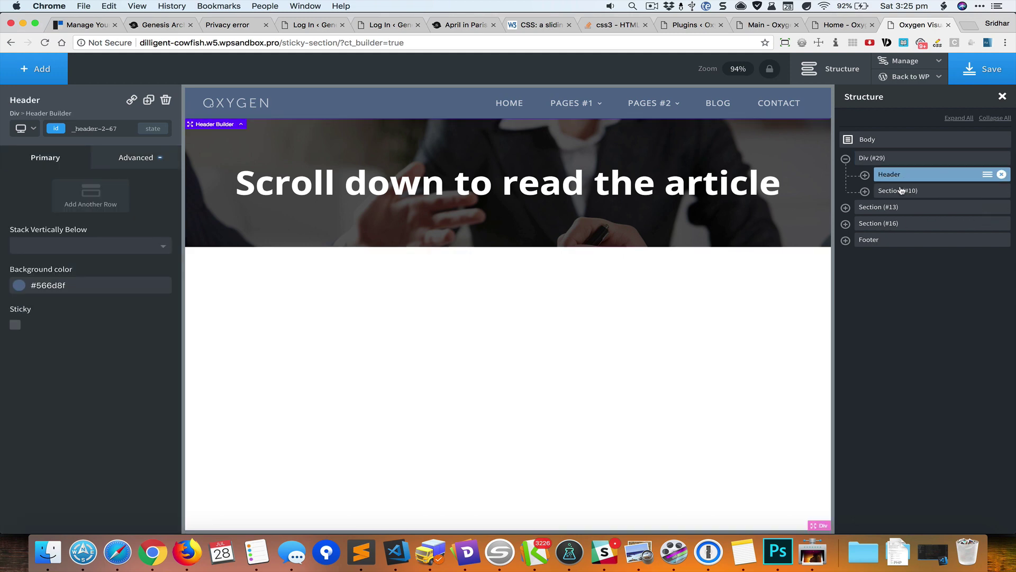
- Set Flex Grow to 1 on Section (#10) so it fills the wrapper
click(884, 191)
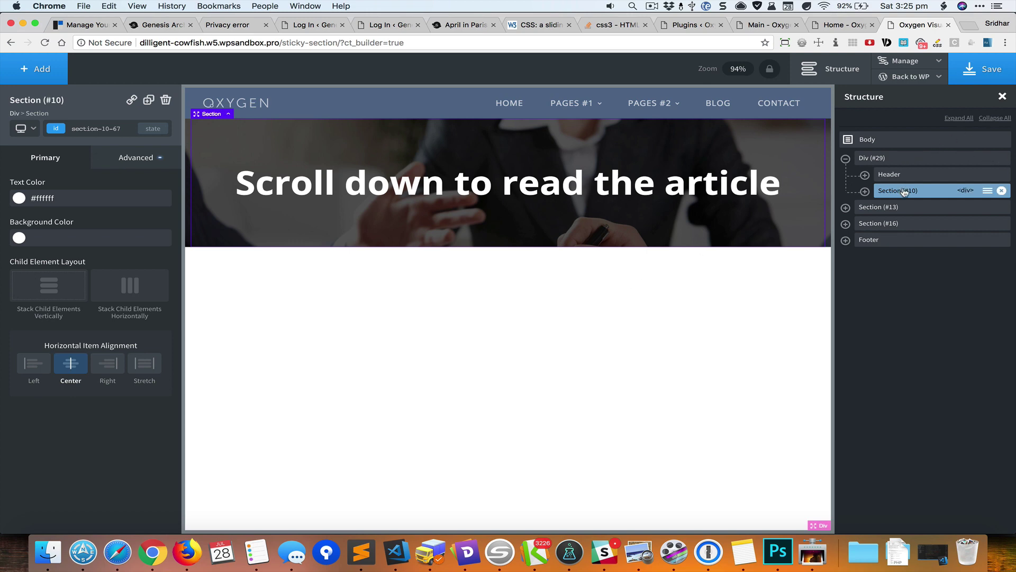
click(145, 165)
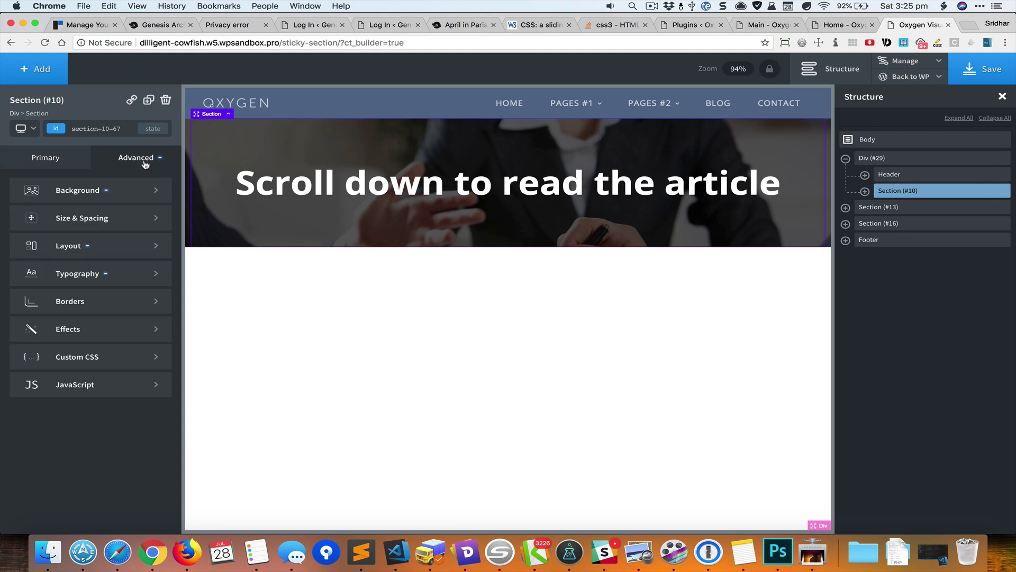
click(130, 251)
scroll(109, 334, down, 5)
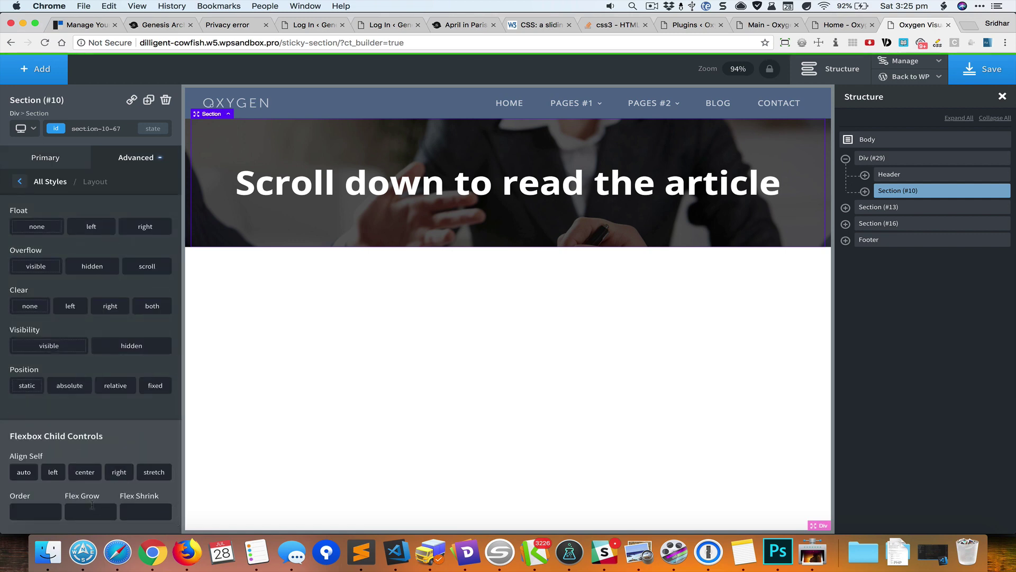
text(1)
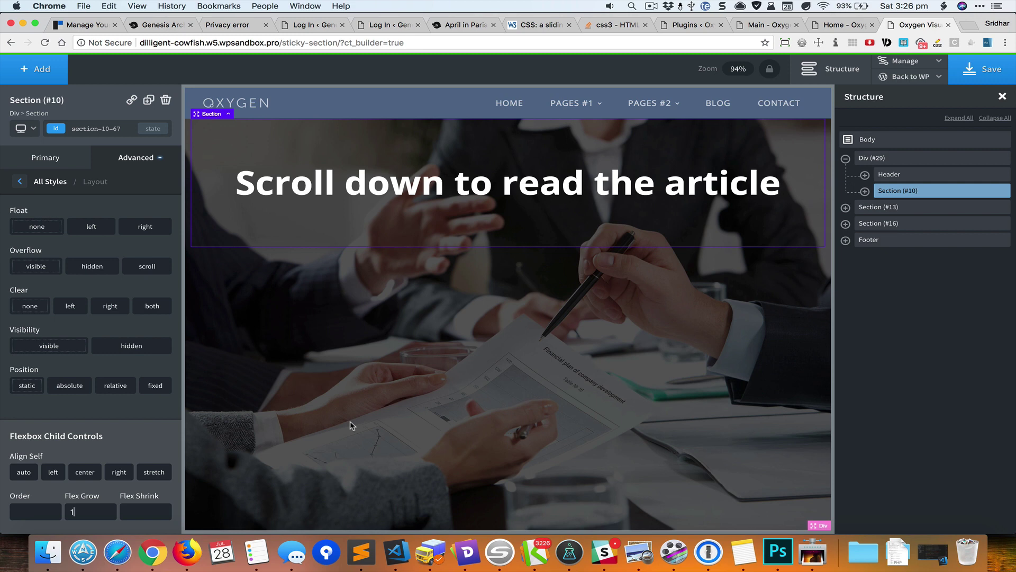
click(865, 192)
click(904, 208)
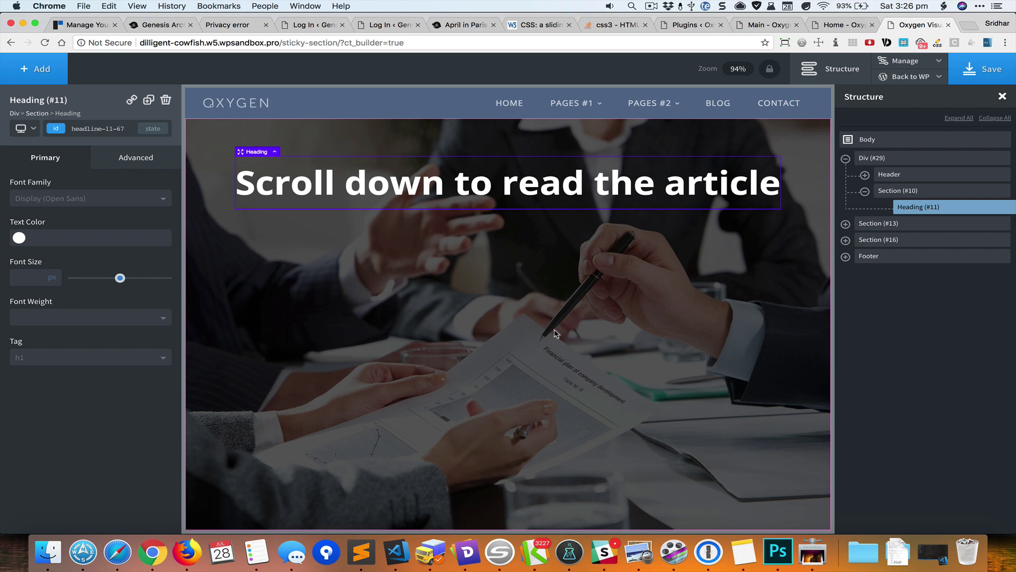
- Set the wrapper Div (#29) position to relative
click(904, 164)
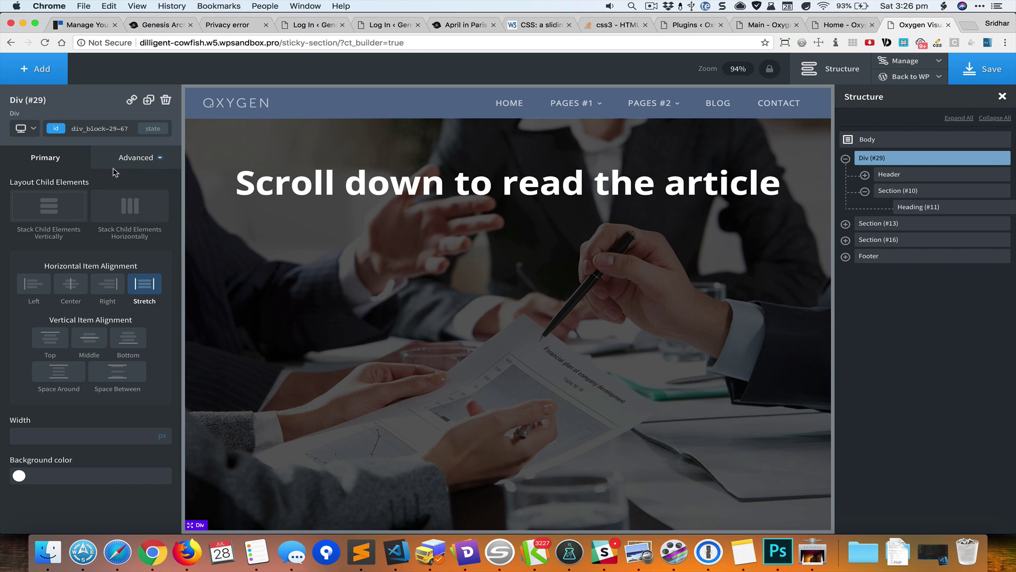
click(128, 159)
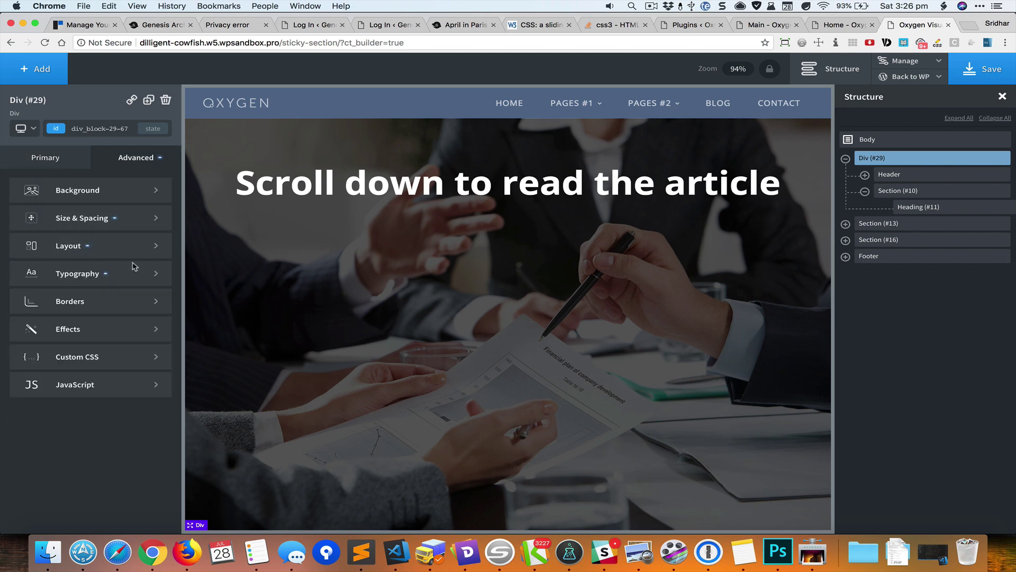
click(118, 250)
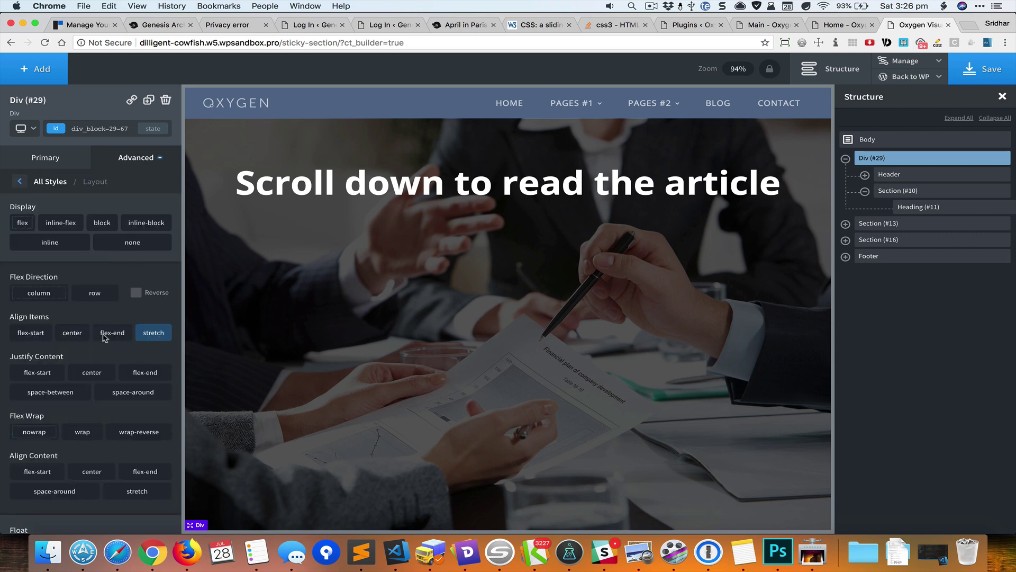
scroll(103, 345, down, 5)
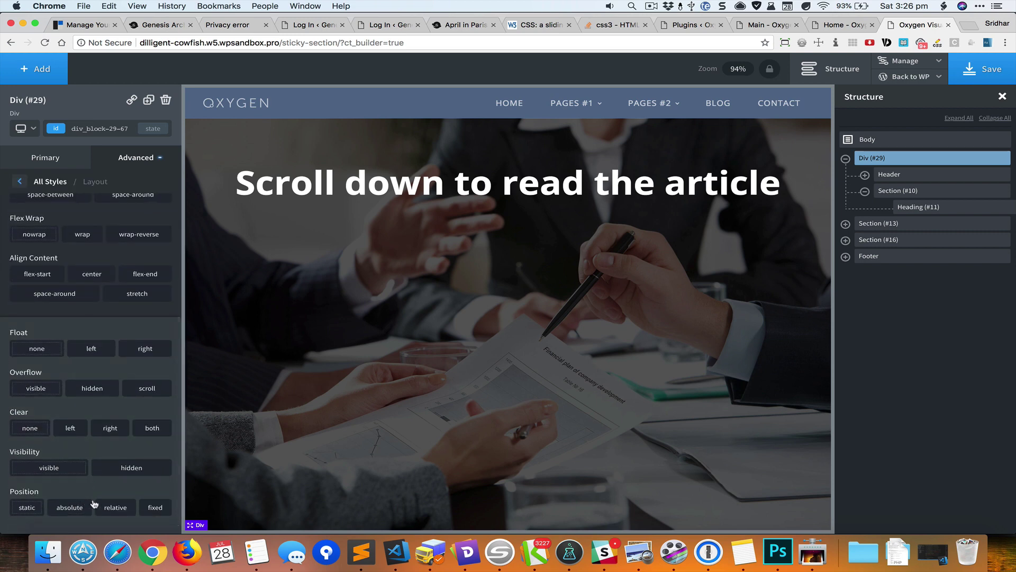
click(116, 507)
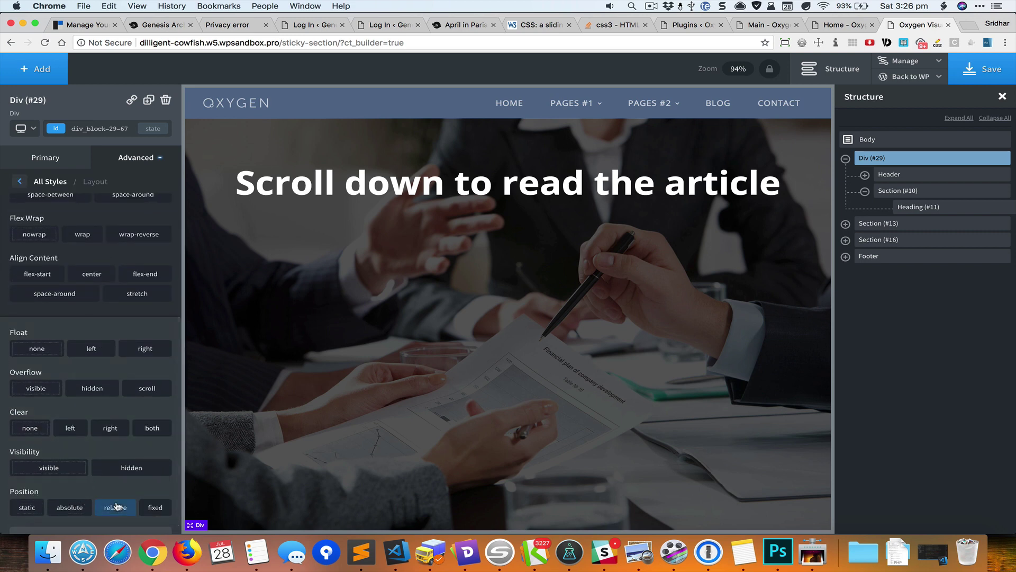
- Position Heading (#11) absolutely at top 50% and left 50%
click(915, 207)
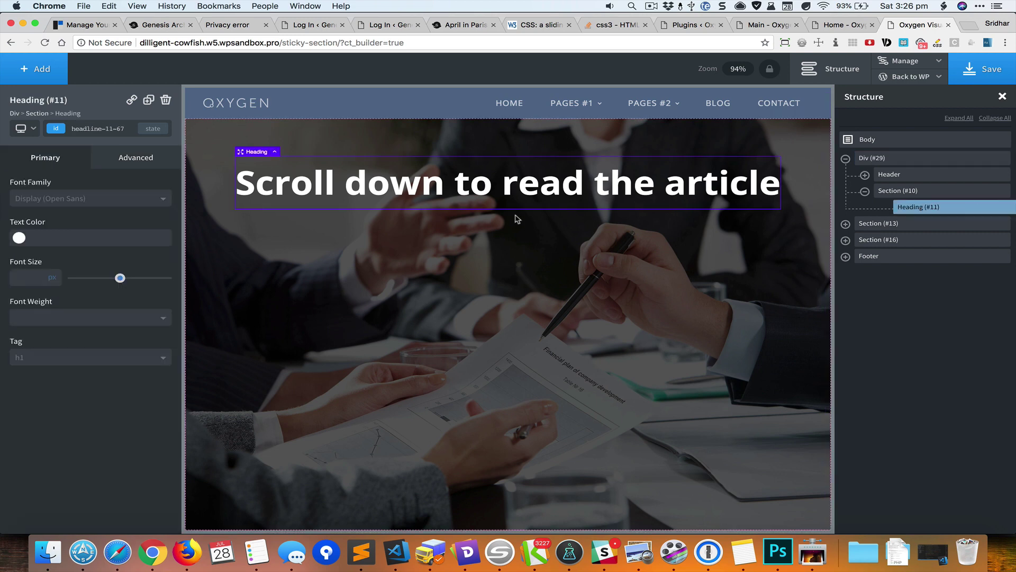
click(110, 158)
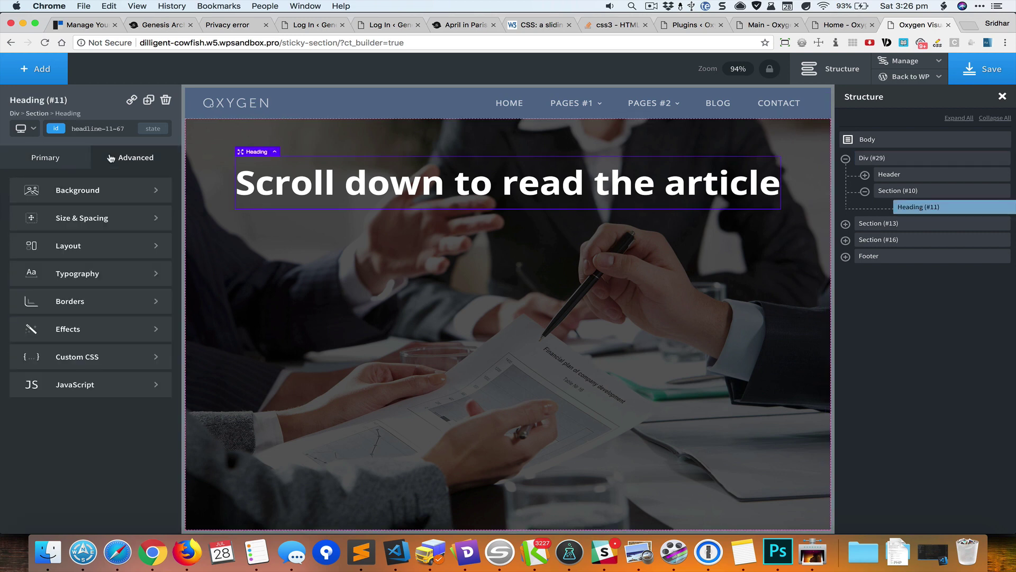
click(116, 245)
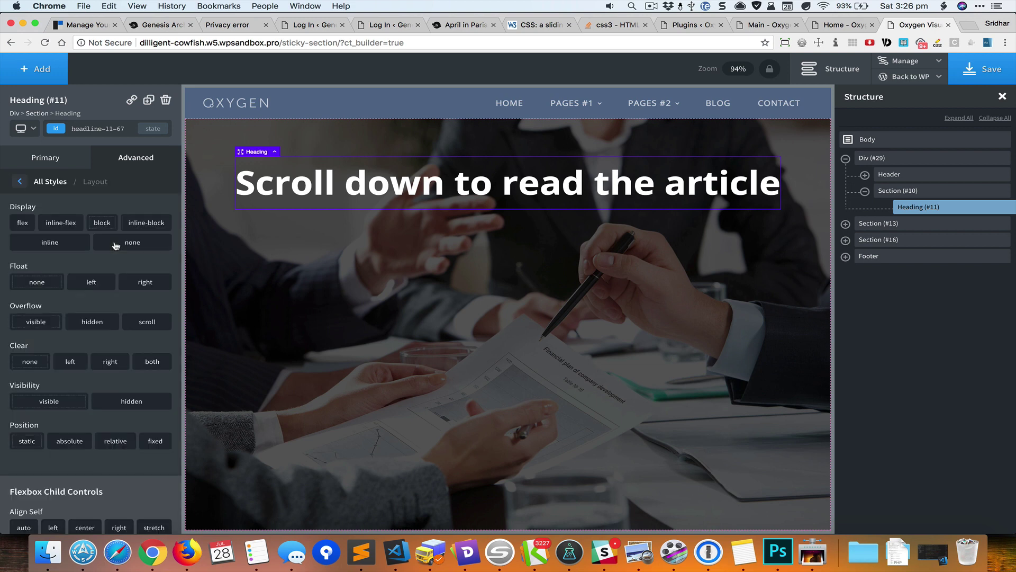
scroll(115, 245, down, 3)
click(80, 389)
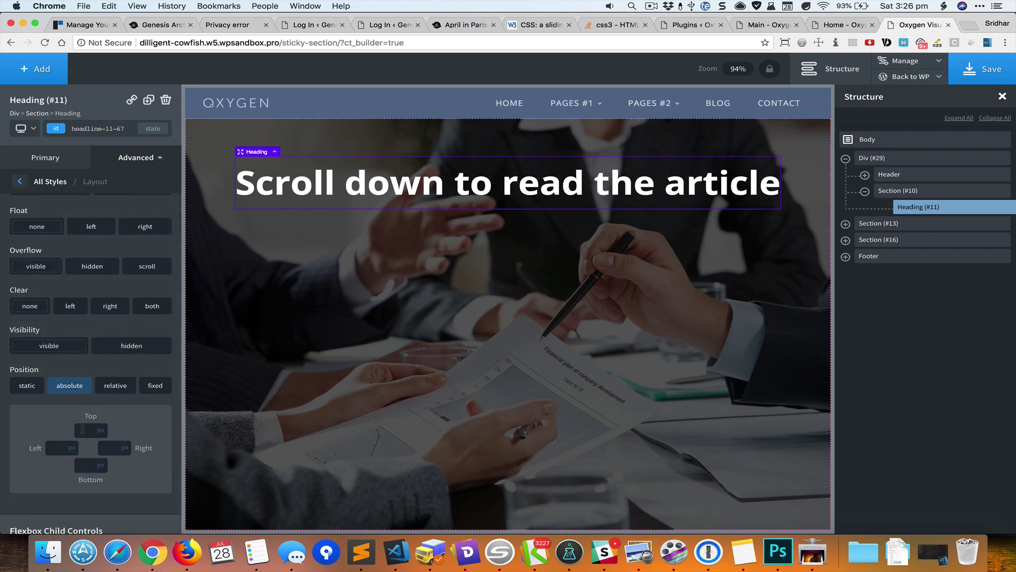
click(83, 430)
text(50)
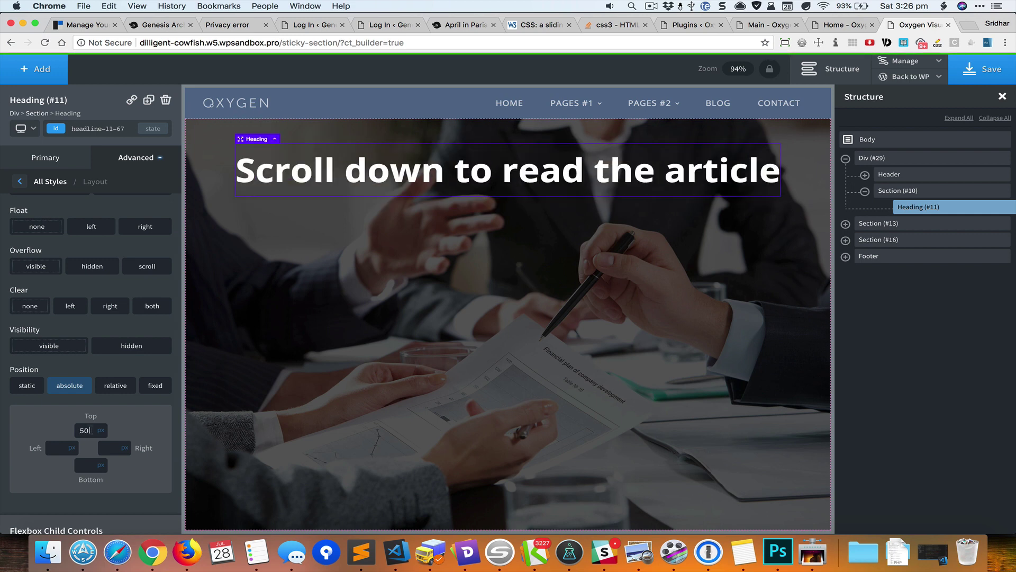
click(101, 429)
click(104, 424)
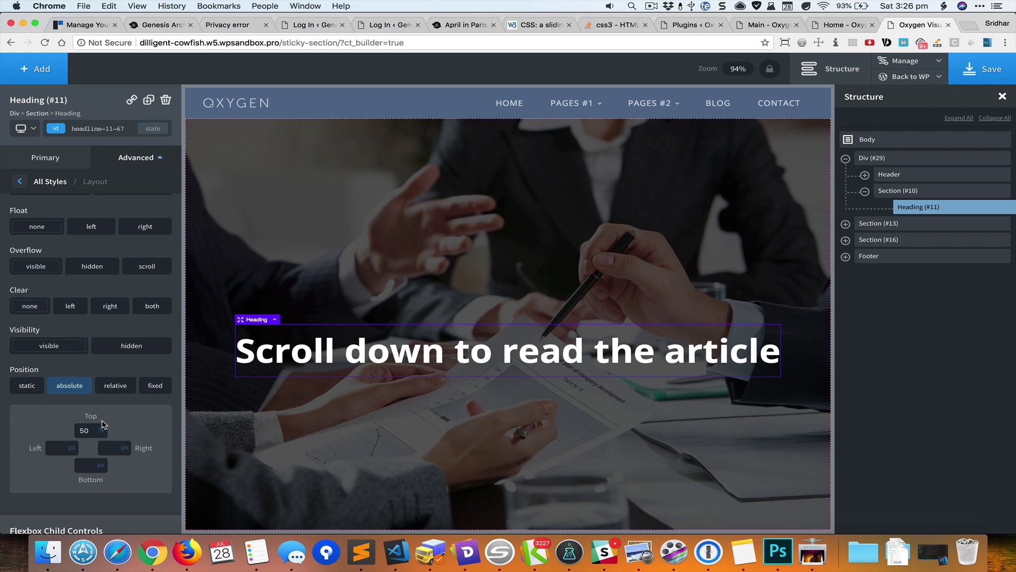
click(51, 447)
text(50)
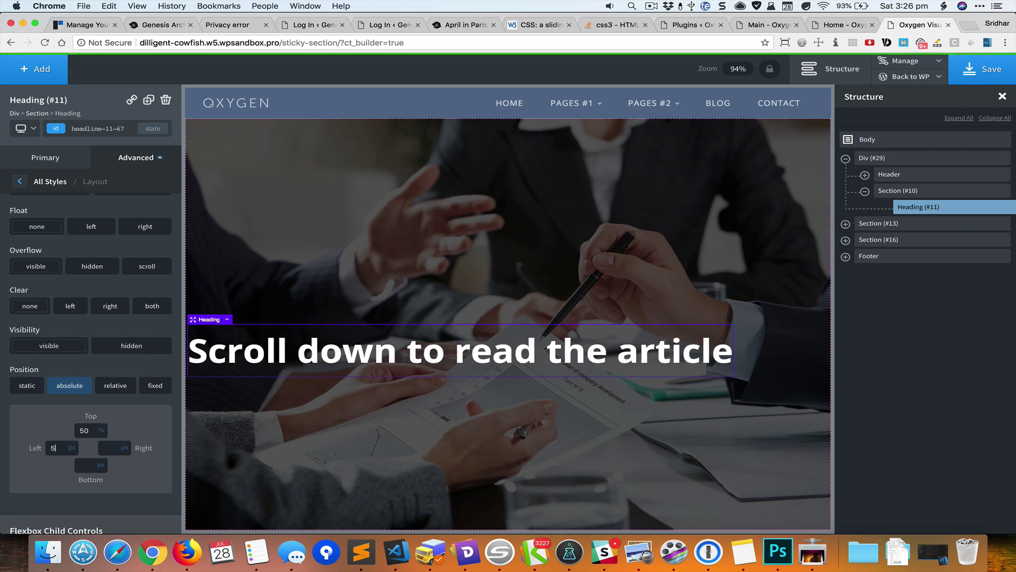
click(73, 444)
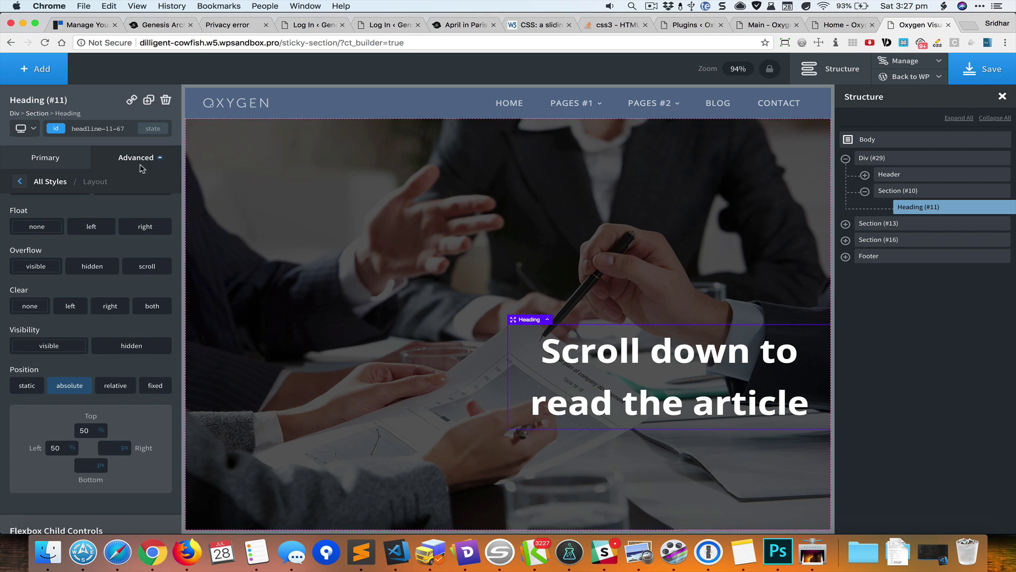
- Add custom CSS translate(-50%, -50%) to Heading (#11), dropping the position, top and left lines
click(51, 181)
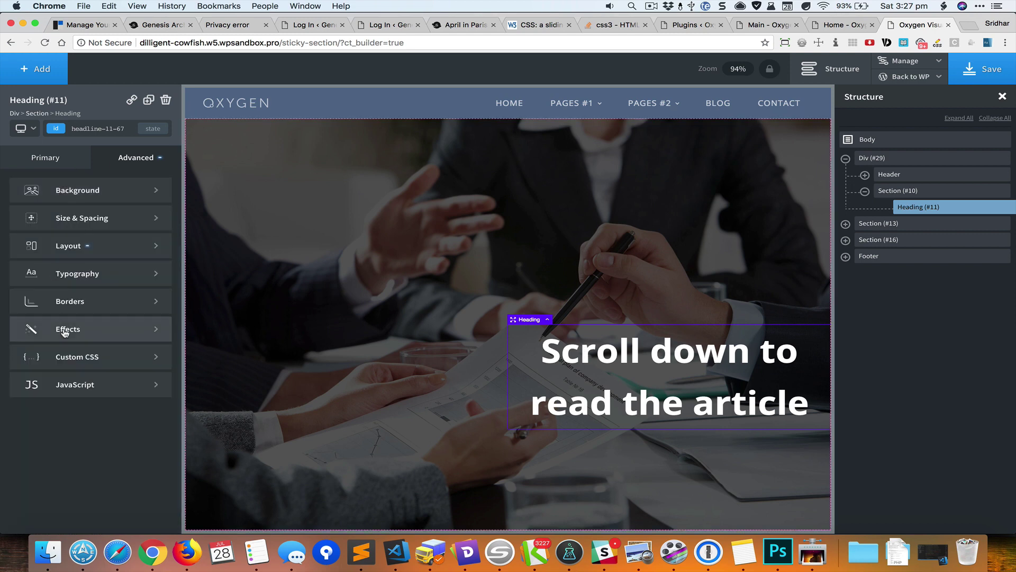
click(77, 354)
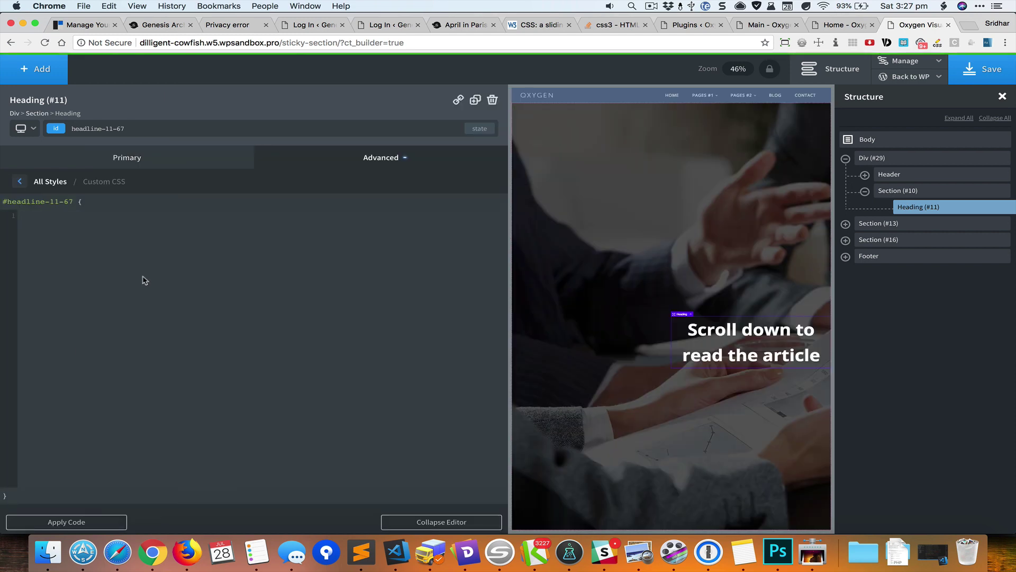
key(ctrl+alt+space)
key(Return)
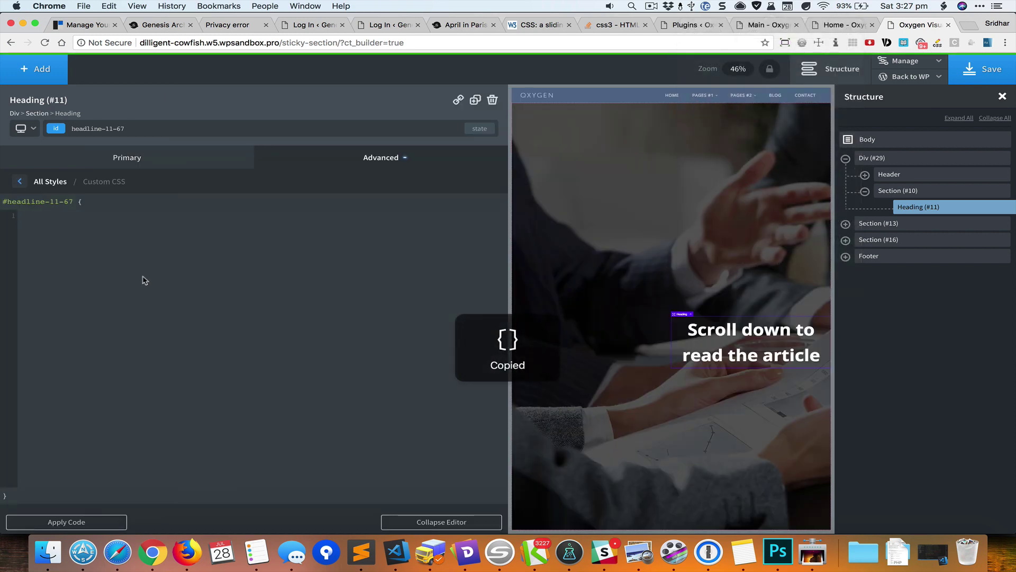
text(position: absolute; top: 50%; left: 50%; -webkit-transform: translate(-50%, -50%); transform: translate(-50%, -50%);)
key(super+Up)
key(shift+Down)
key(shift+Down)
key(shift+Down)
key(shift+Down)
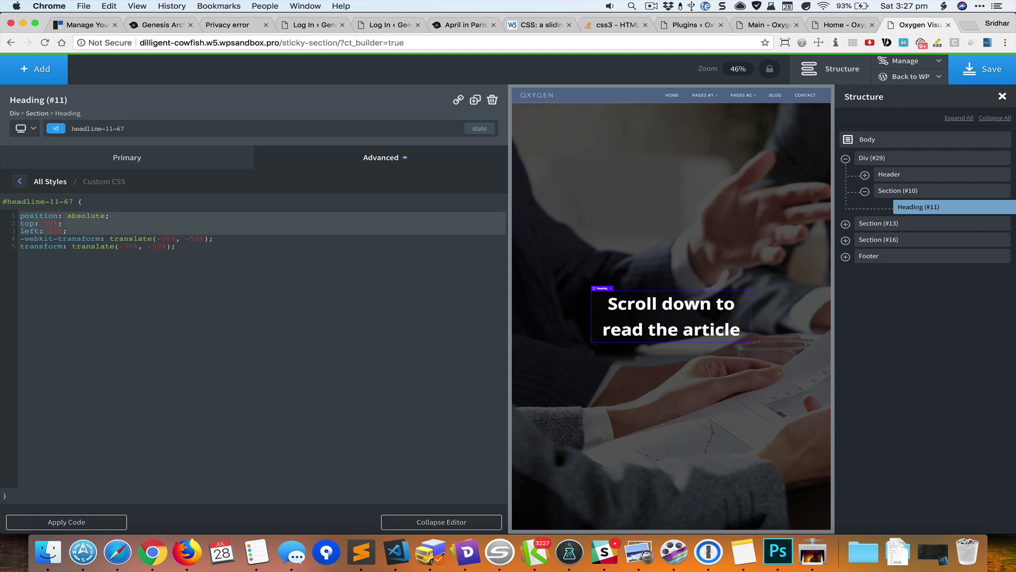
key(shift+Up)
key(BackSpace)
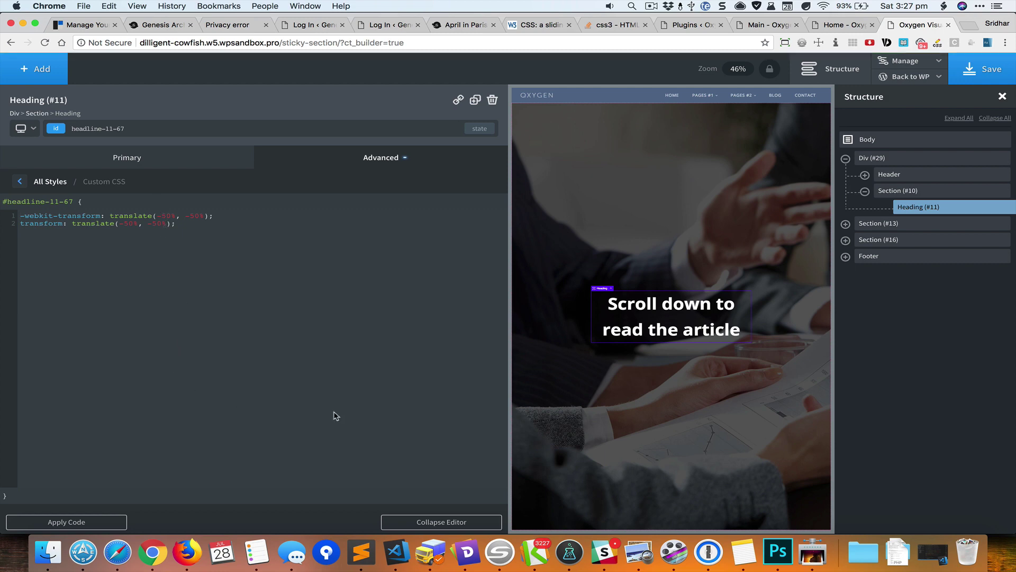
click(431, 522)
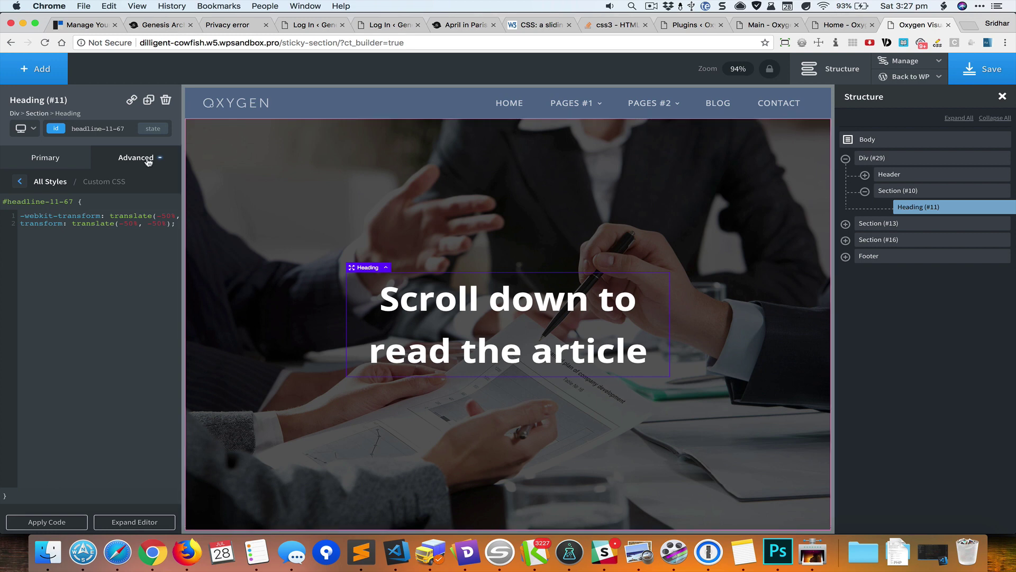
- Set Heading (#11) line height to 1.2 and save the page
click(58, 187)
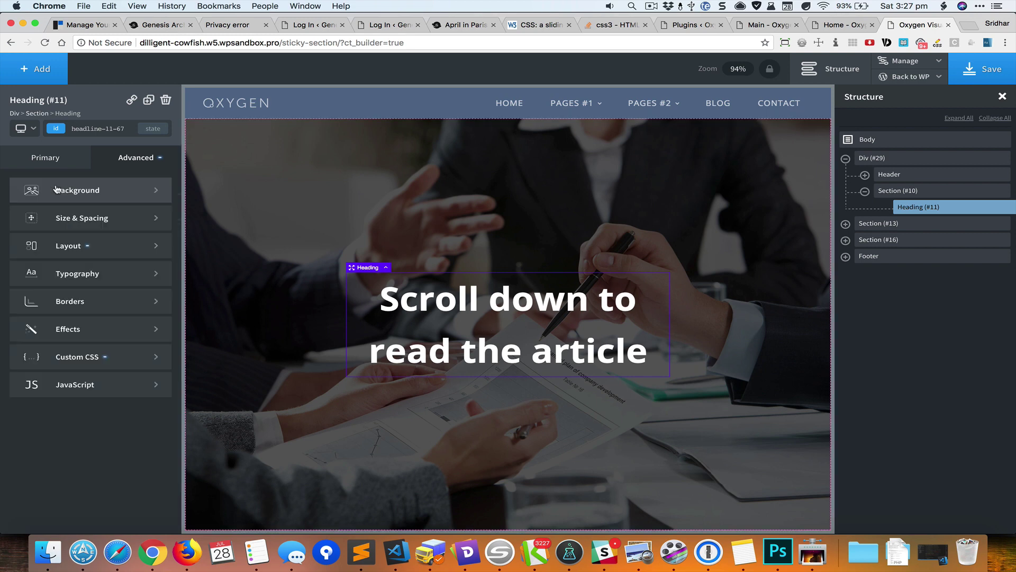
click(96, 275)
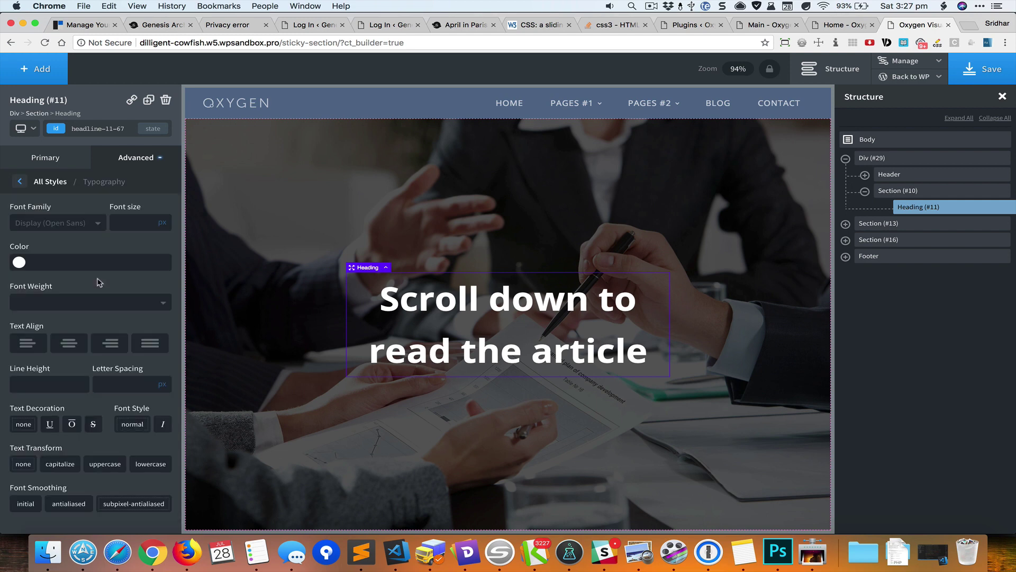
click(48, 385)
text(1.2)
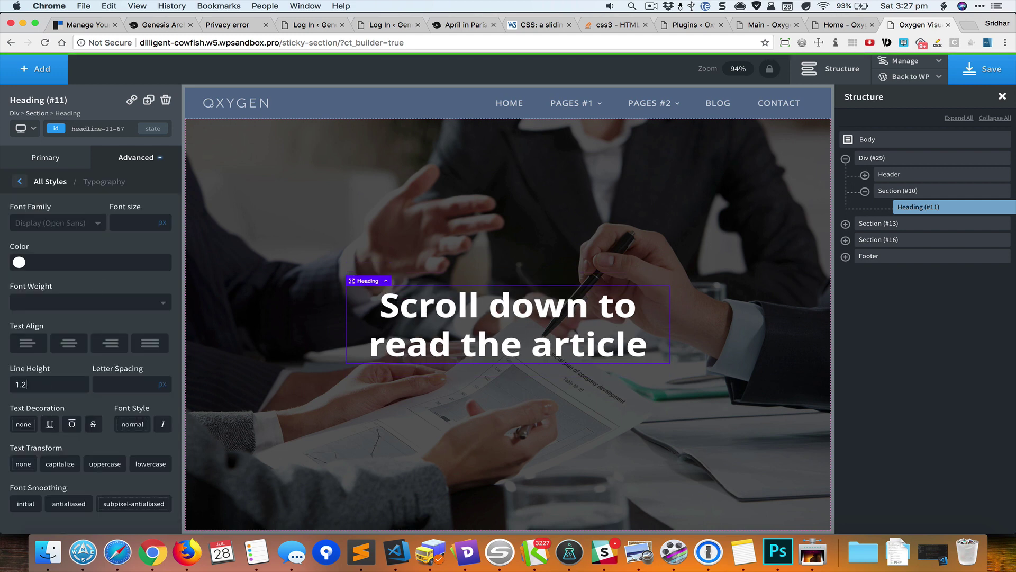
key(BackSpace)
text(1)
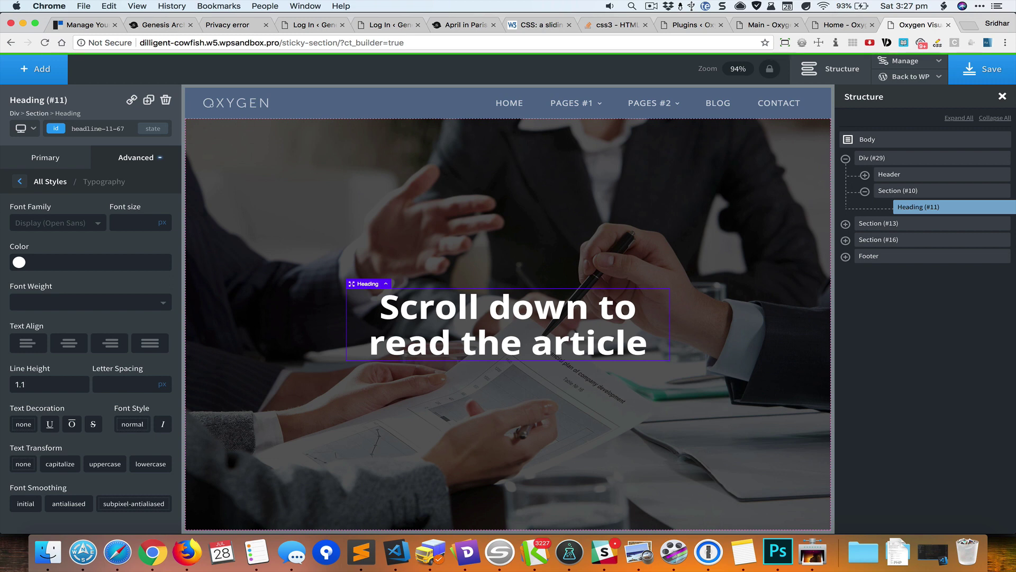
key(BackSpace)
text(2)
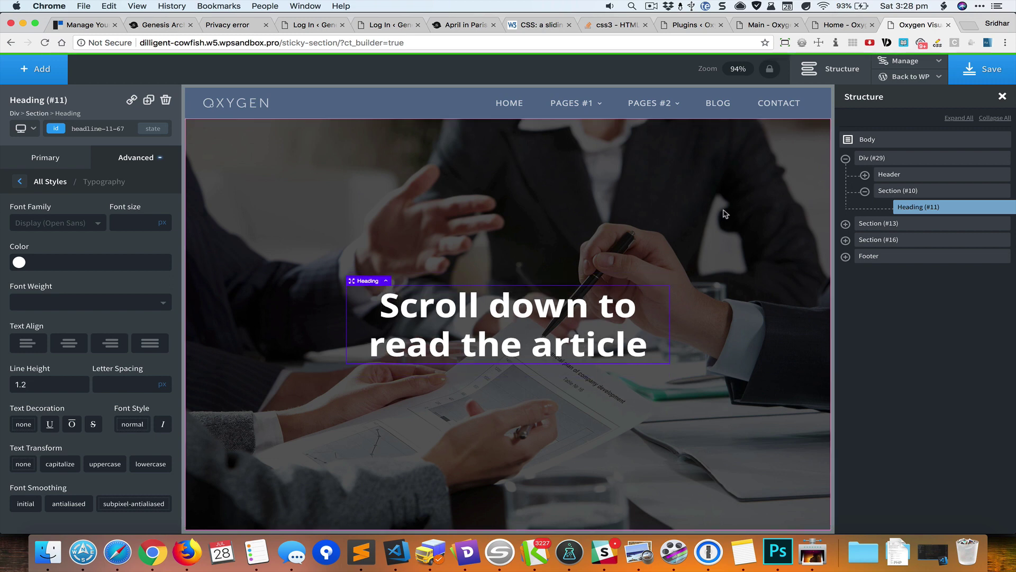
click(977, 71)
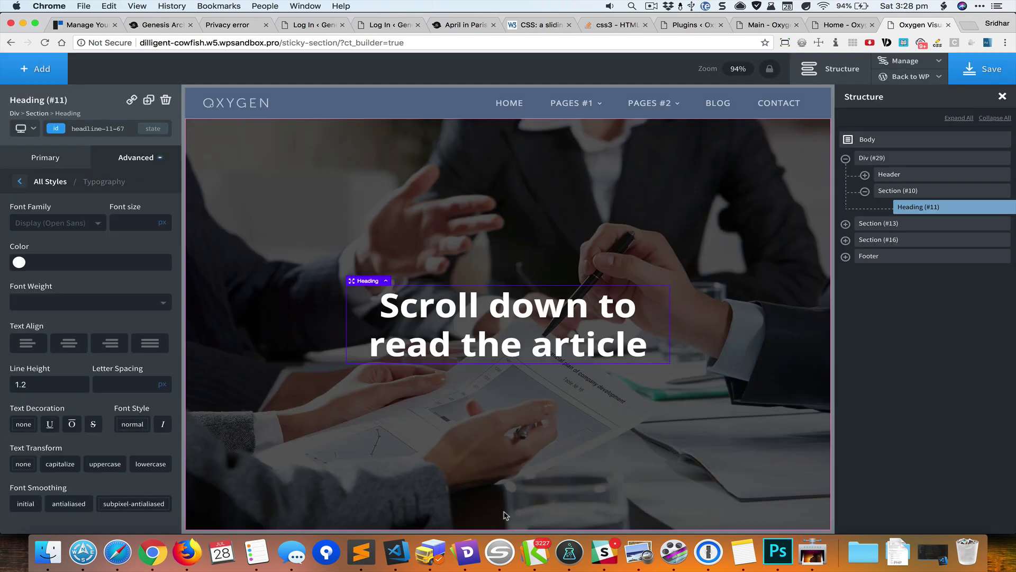
- Select the outer Div #29 above the black 'Look ma, no JS!' section and review it on the canvas
scroll(505, 466, down, 3)
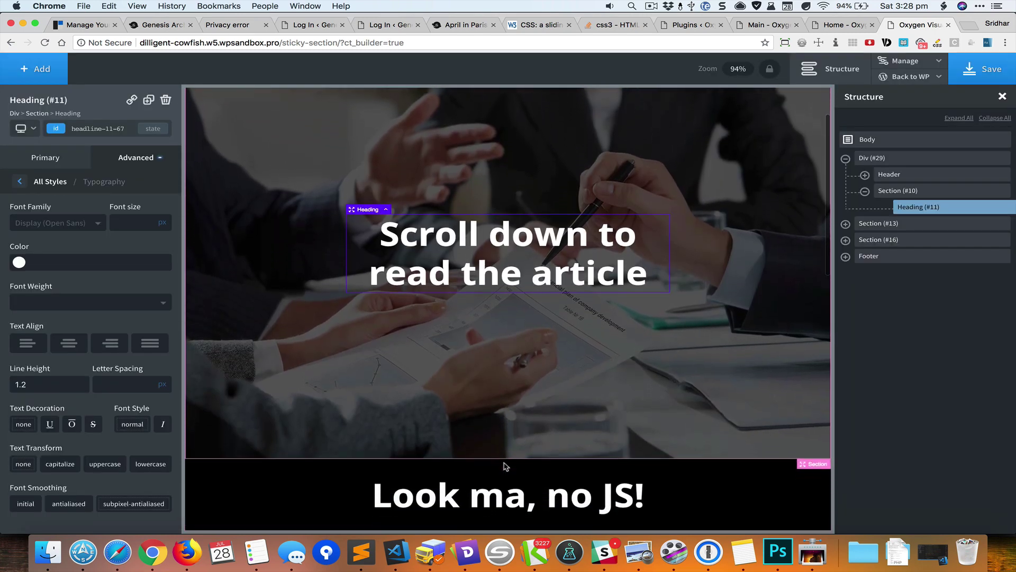
scroll(506, 465, up, 3)
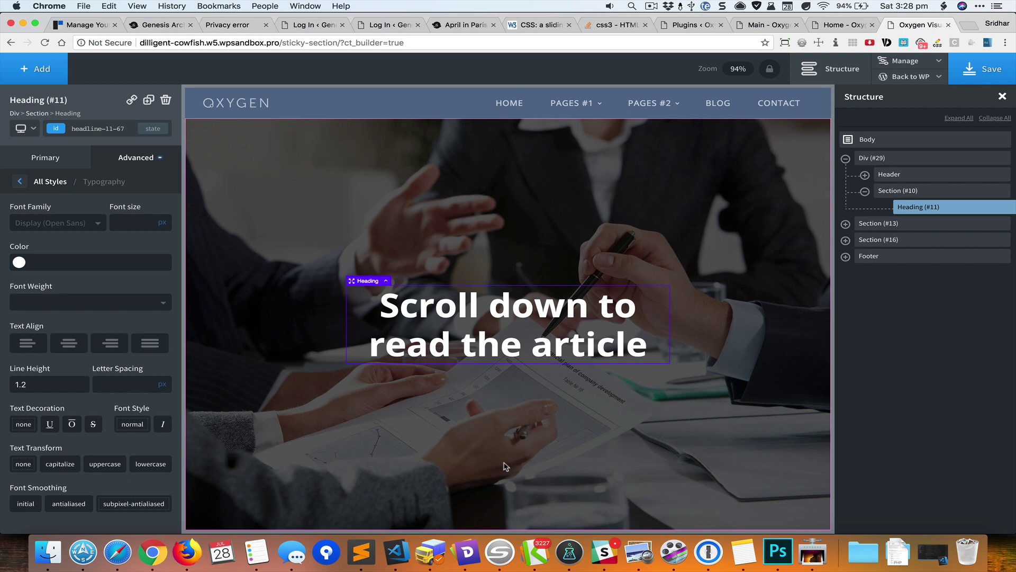
click(870, 156)
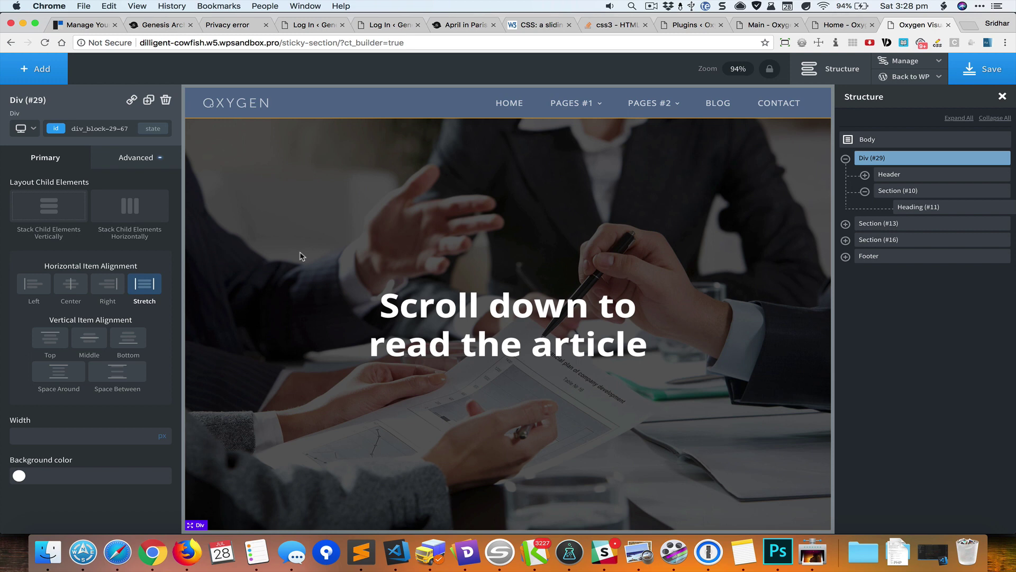
scroll(300, 256, down, 5)
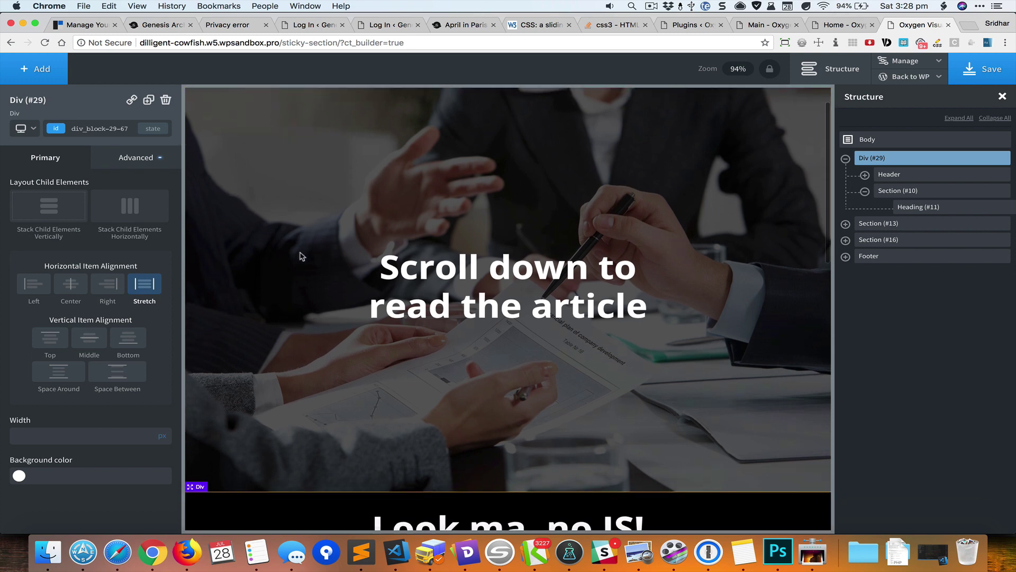
scroll(300, 261, up, 2)
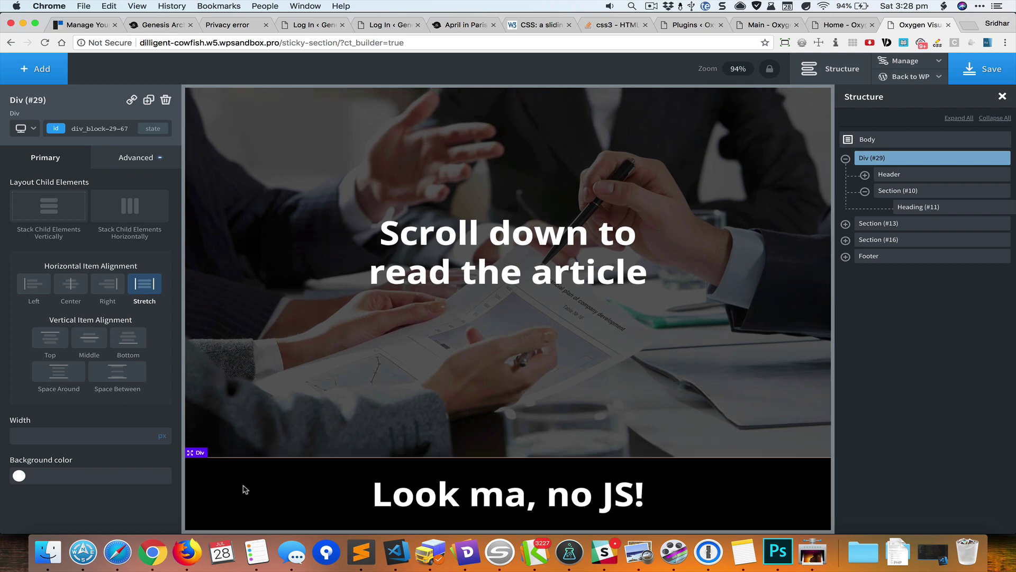
scroll(477, 265, up, 3)
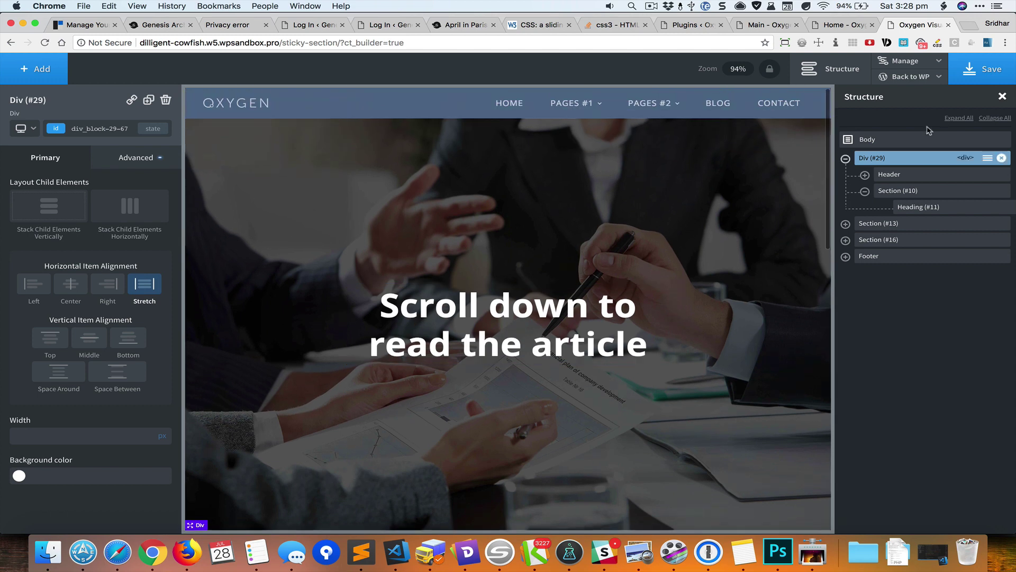
- Open the page's live front end in a new Chrome tab
mouse_move(932, 78)
right_click(894, 113)
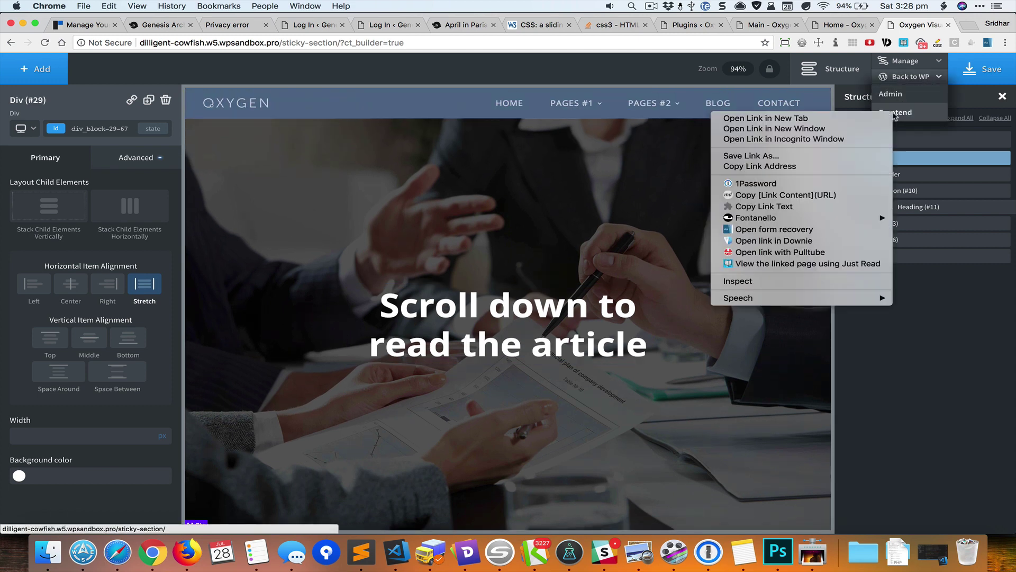
click(870, 119)
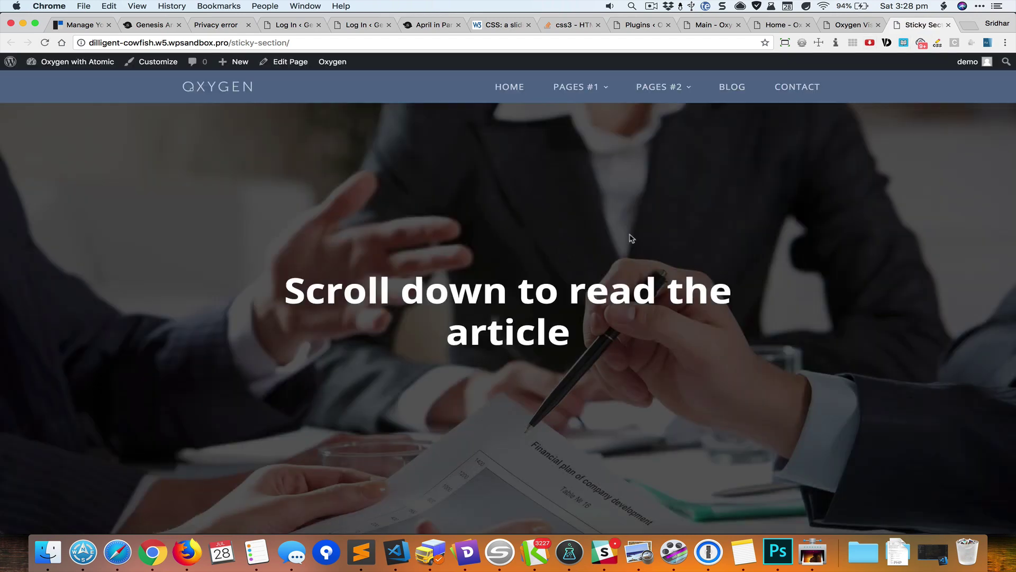
- Inspect the sticky section-13-67 div's 142px height in DevTools, then return to the builder tab
scroll(630, 238, down, 10)
scroll(631, 236, down, 4)
right_click(715, 117)
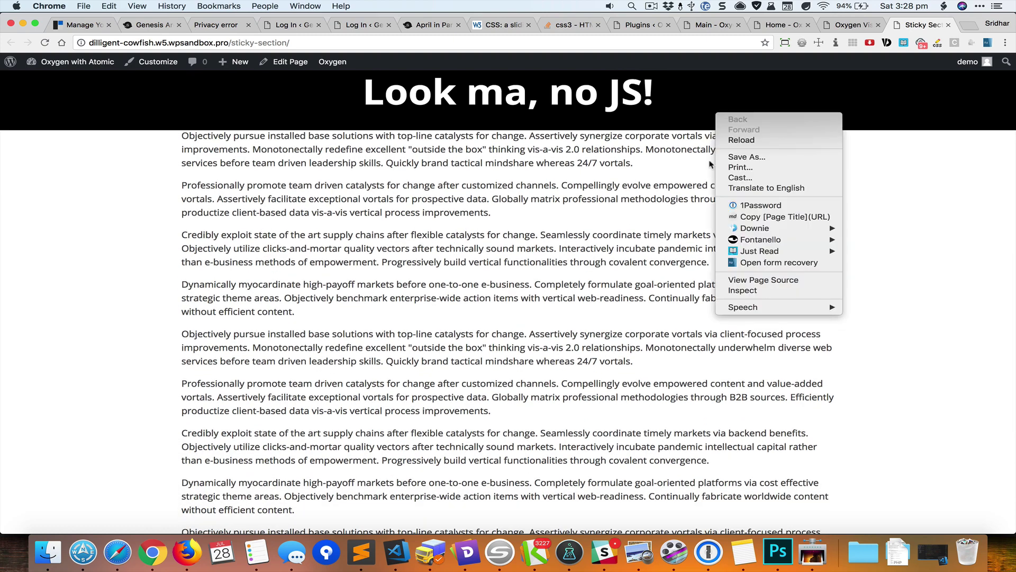
click(756, 291)
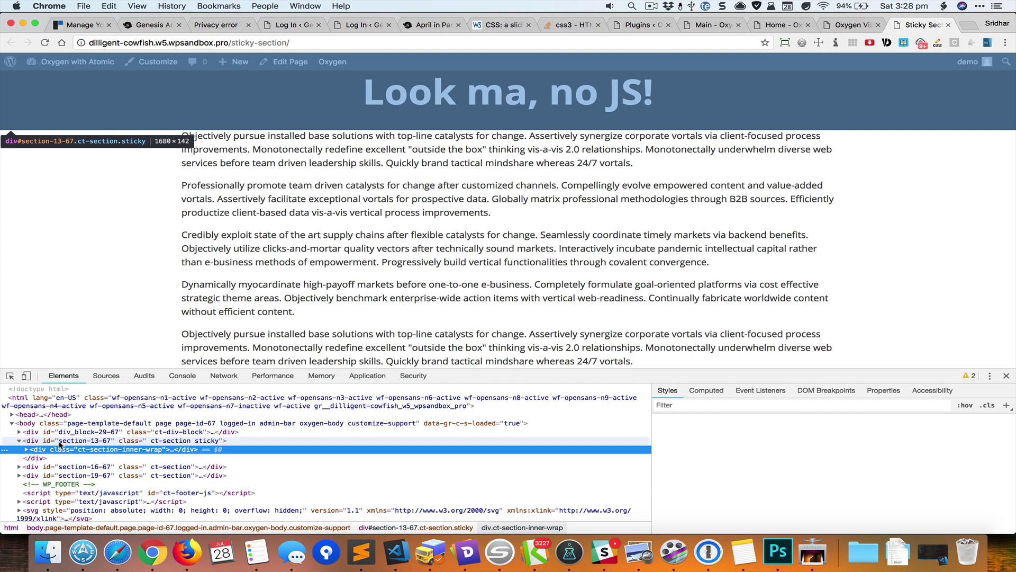
click(60, 442)
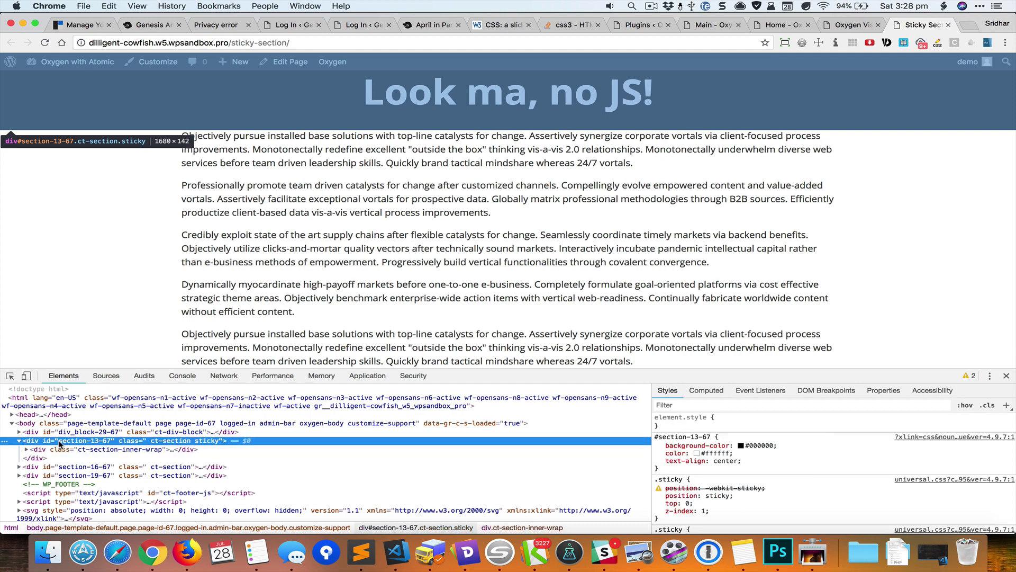
key(super+alt+i)
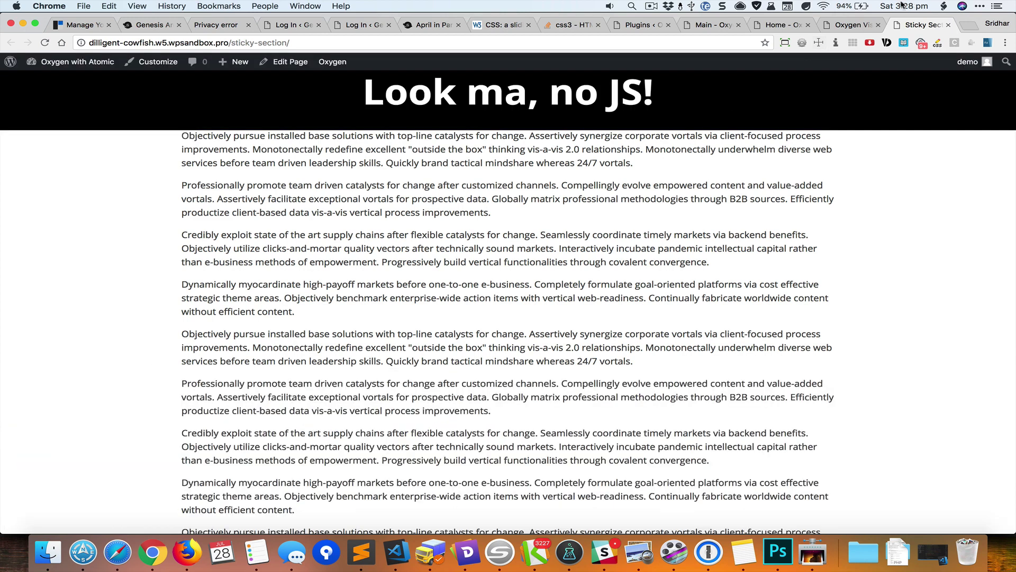
click(841, 29)
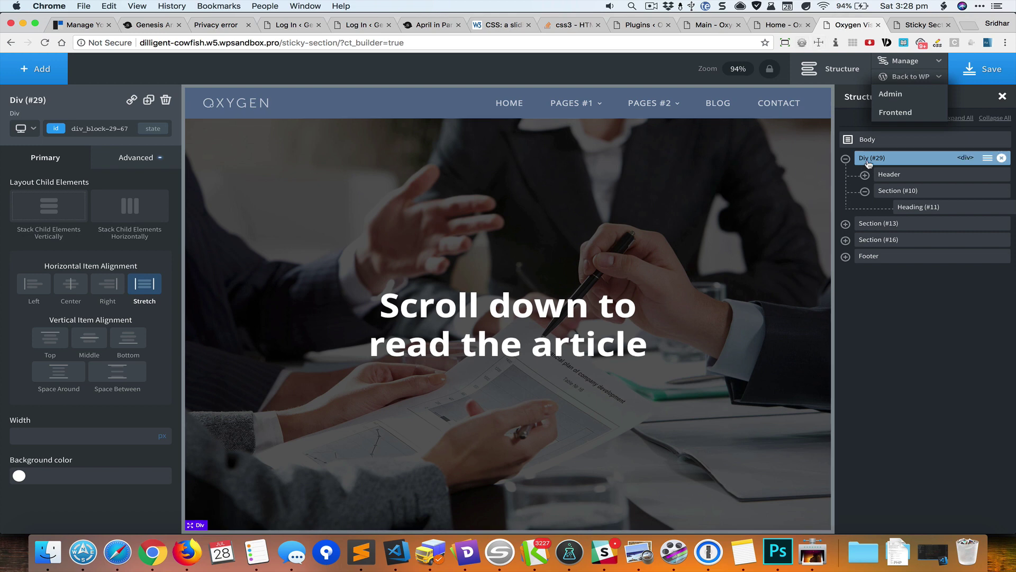
- Clear the Div's 100vh min-height under Advanced > Size & Spacing
click(125, 168)
click(114, 218)
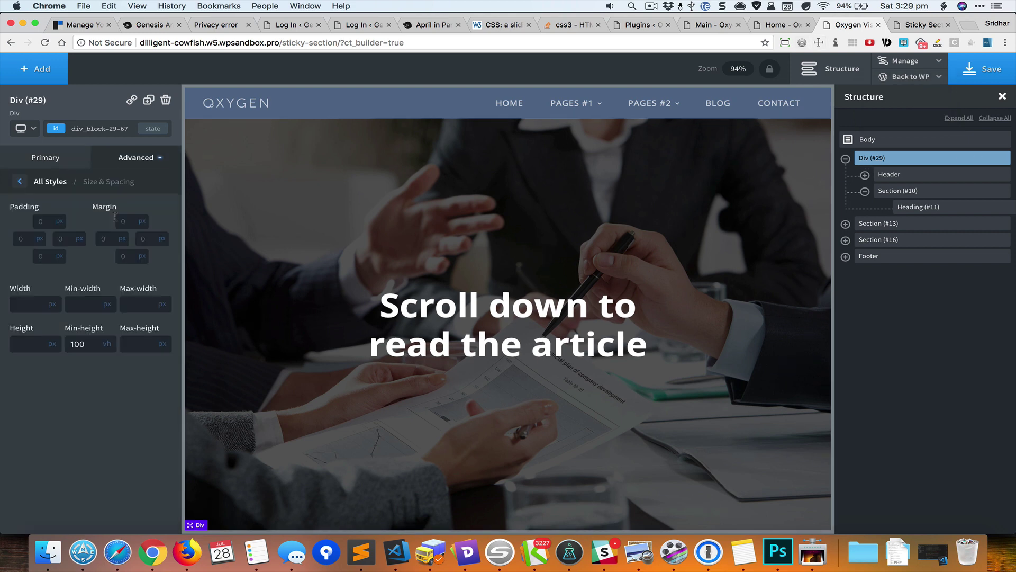
double_click(95, 341)
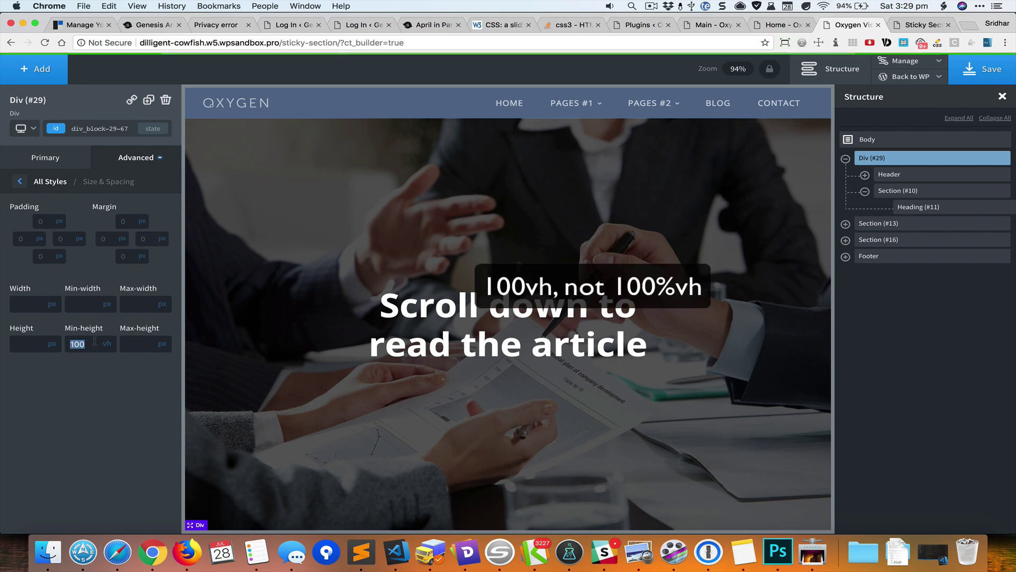
key(BackSpace)
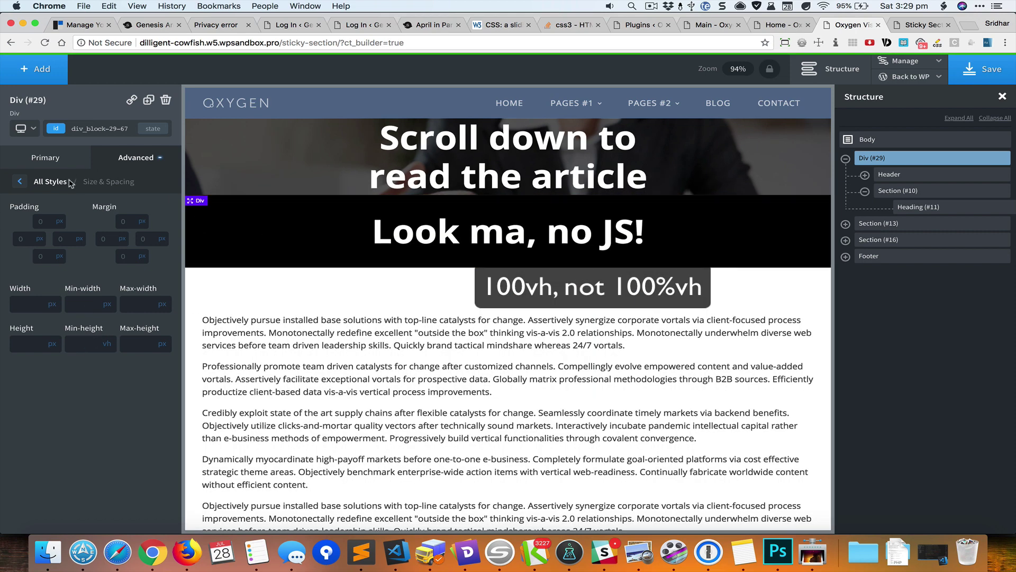
- Add min-height: calc(100vh - 142px) in the Div's Custom CSS and save the page
click(63, 185)
click(131, 350)
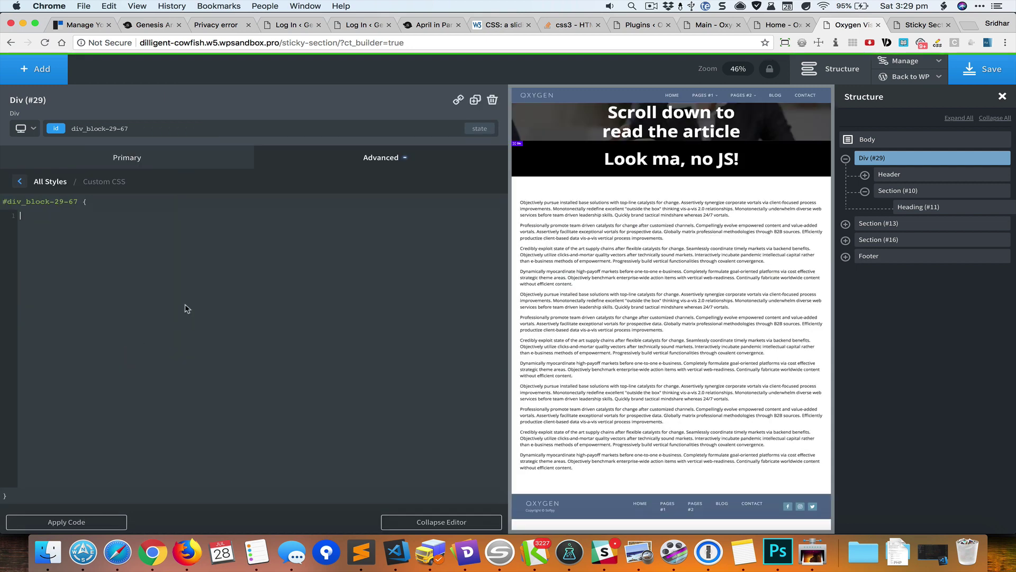
text(min-height: calc(100vh)
text(- 142px);)
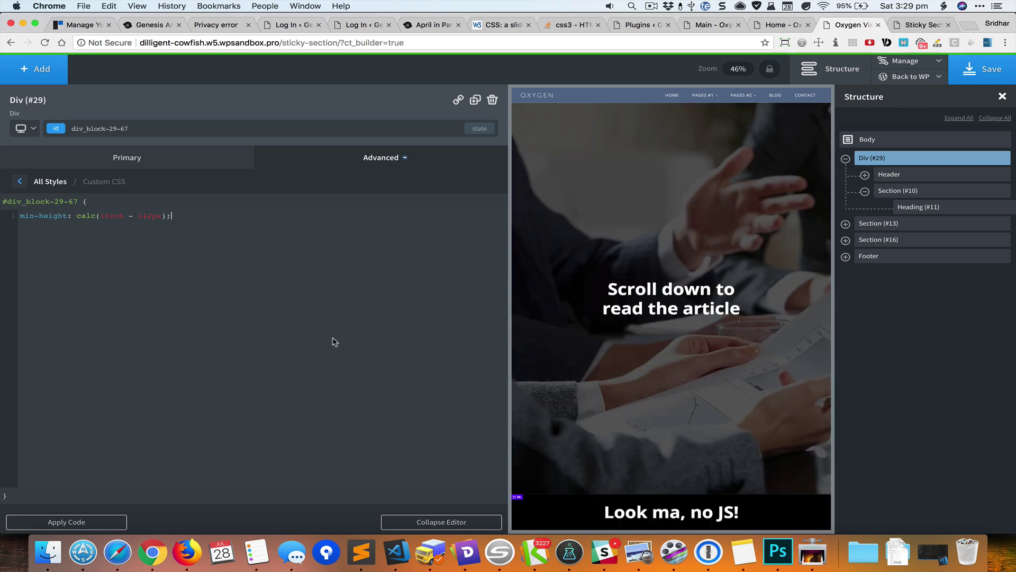
click(467, 525)
scroll(766, 263, down, 5)
scroll(766, 262, down, 4)
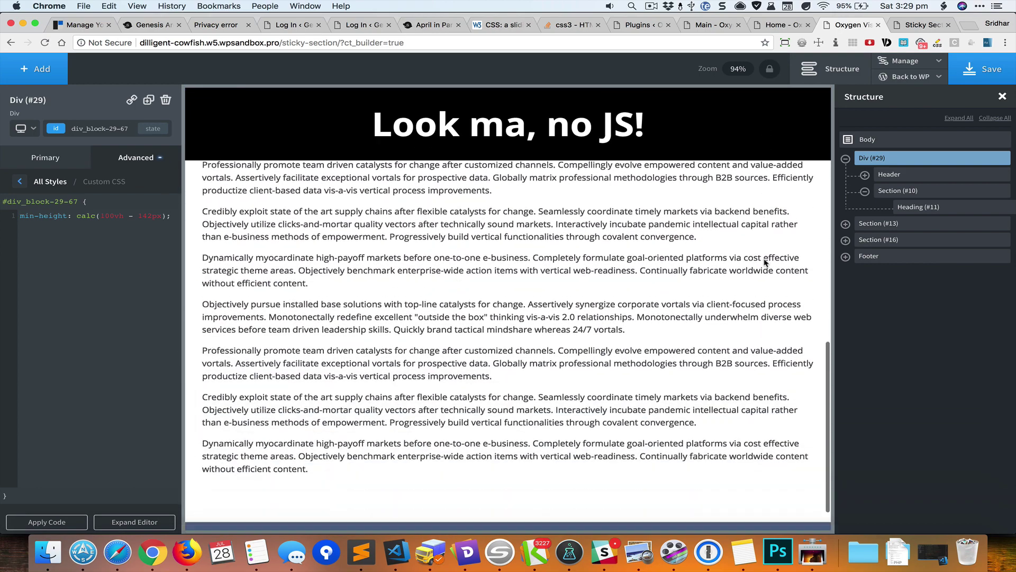
scroll(765, 263, up, 10)
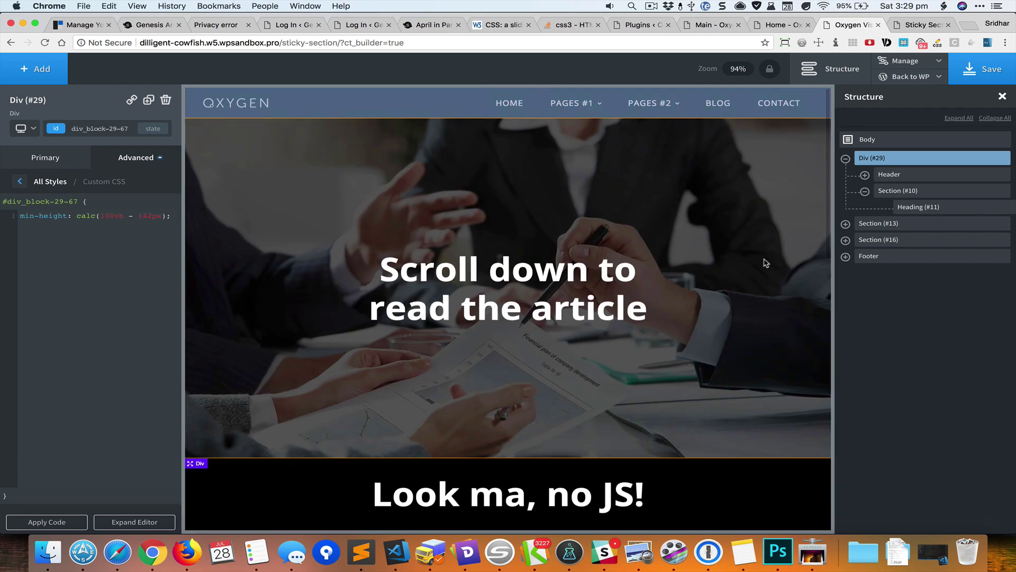
click(990, 73)
- Reload the live Sticky Section page to see the hero and black bar on one screen
click(905, 27)
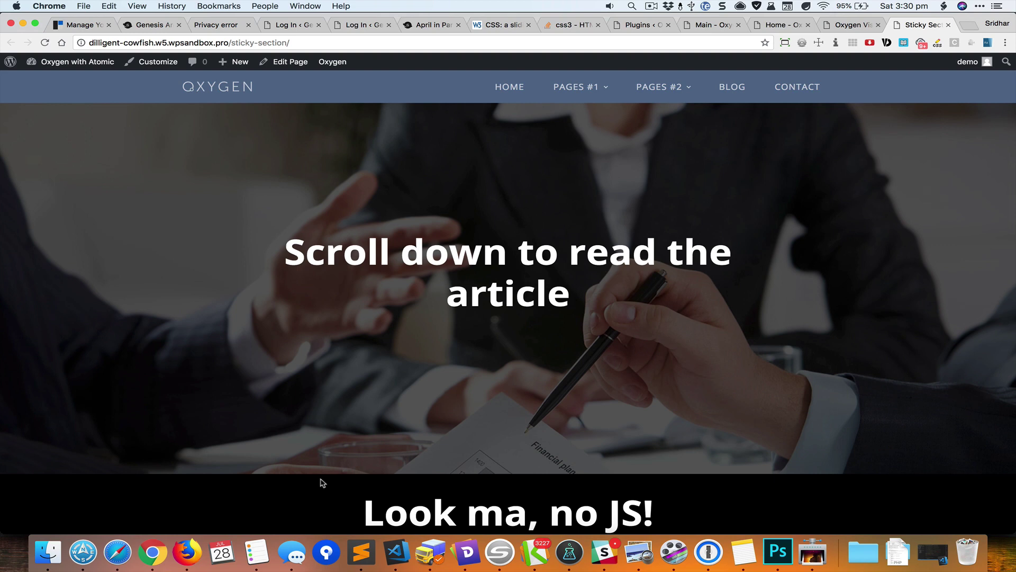
key(super+r)
- Copy the Div's min-height: calc(100vh - 142px) line from its Custom CSS
click(848, 26)
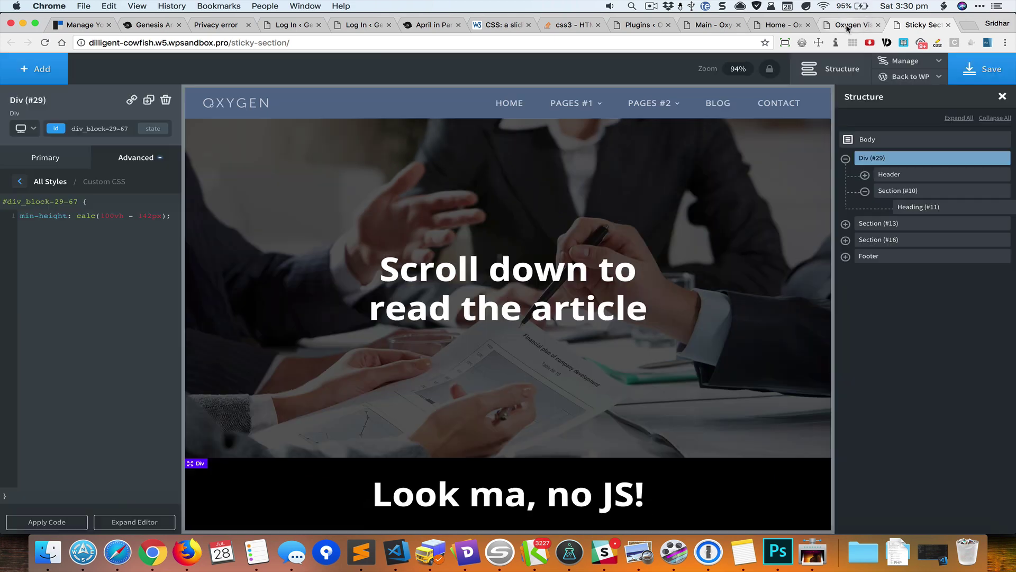
triple_click(107, 214)
right_click(106, 213)
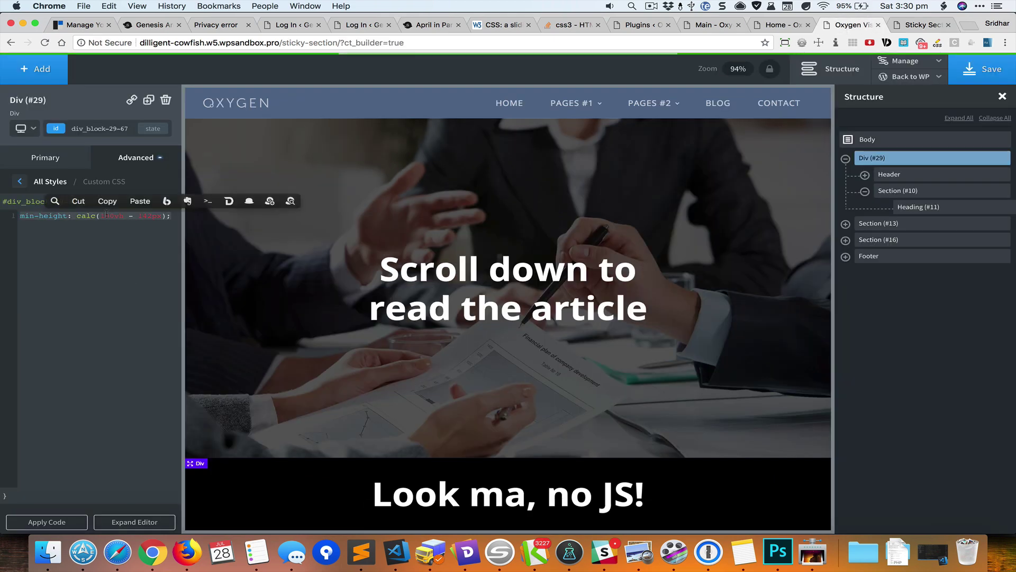
click(109, 200)
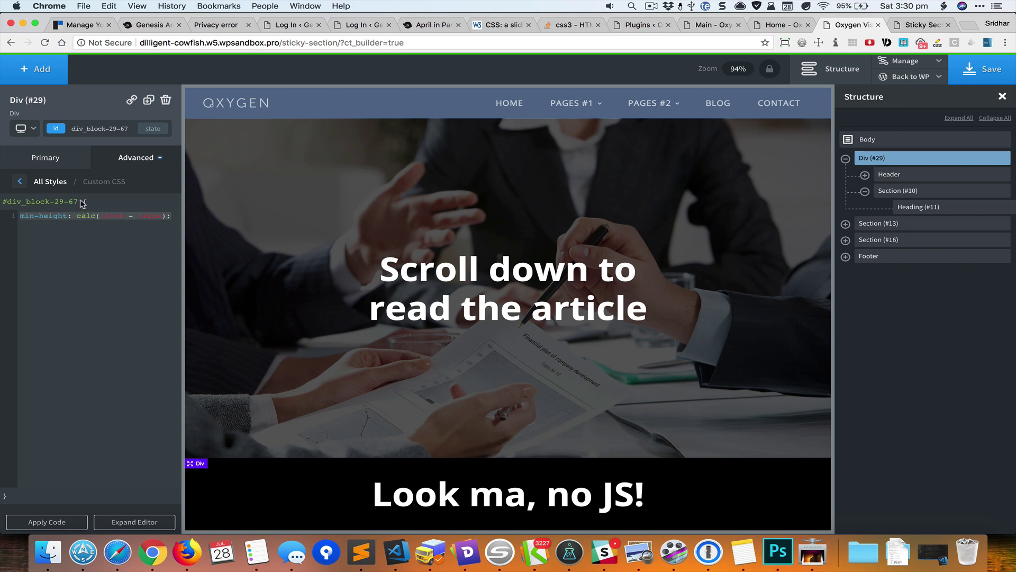
- Copy the Div's id div_block-29-67 from the selector field
click(77, 129)
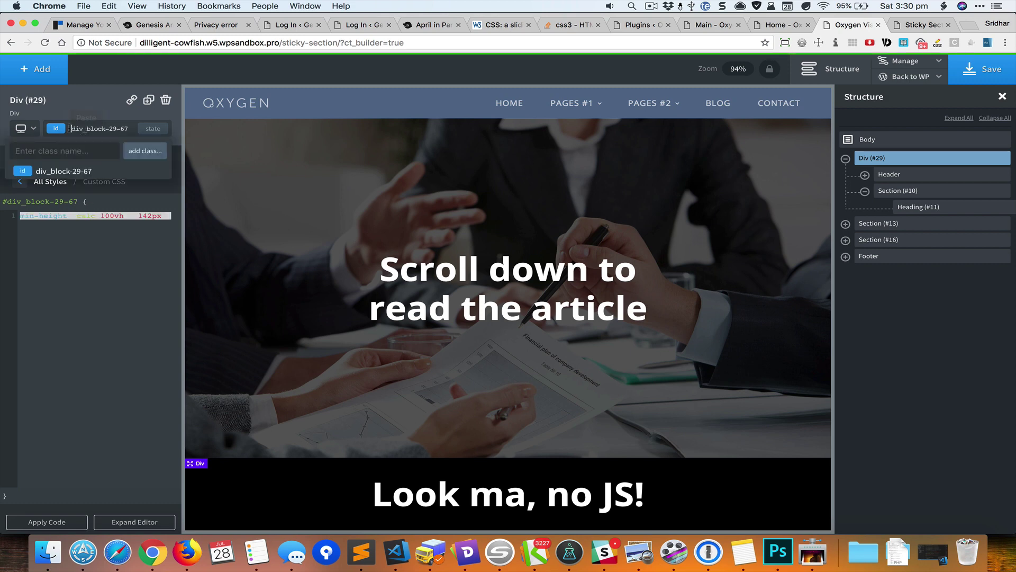
drag(73, 128, 130, 128)
click(130, 114)
click(895, 142)
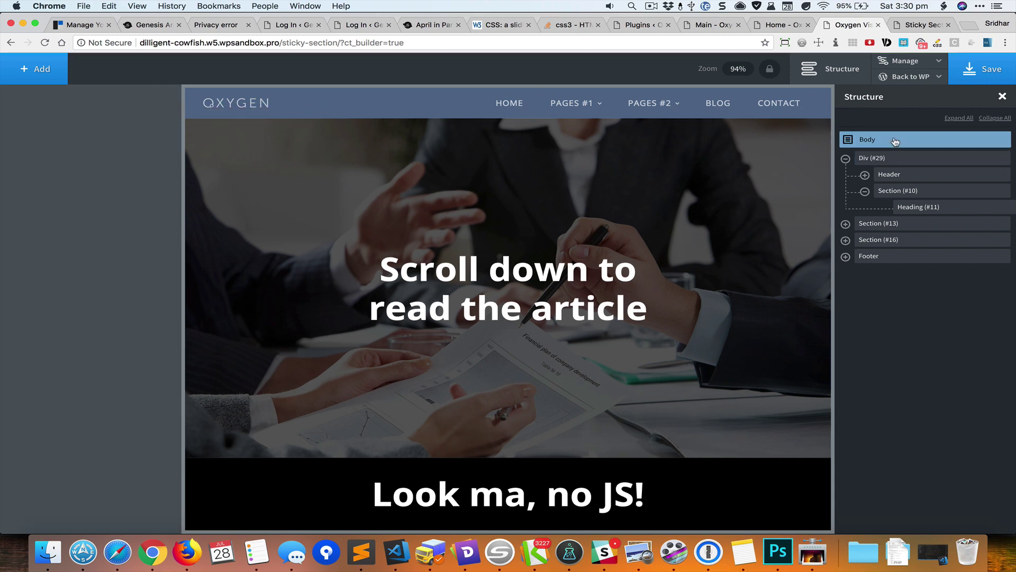
- Add a Code Block element and put a // comment in its PHP & HTML
click(55, 81)
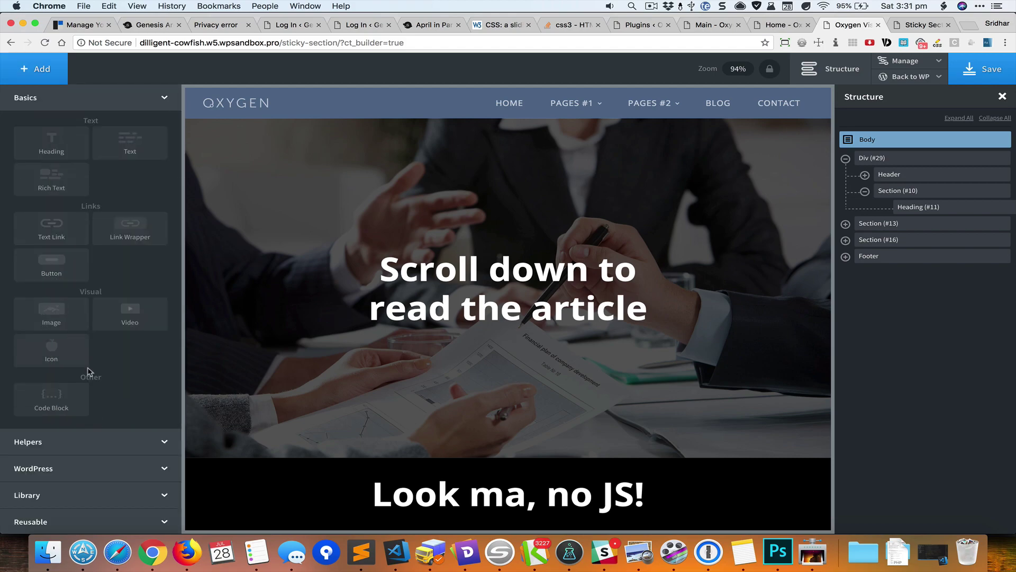
click(74, 400)
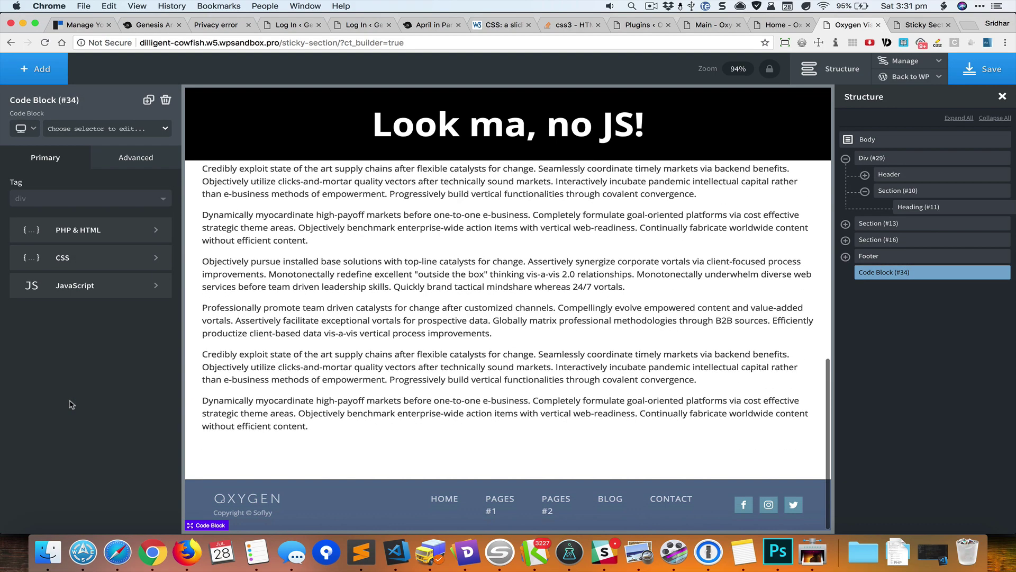
click(109, 230)
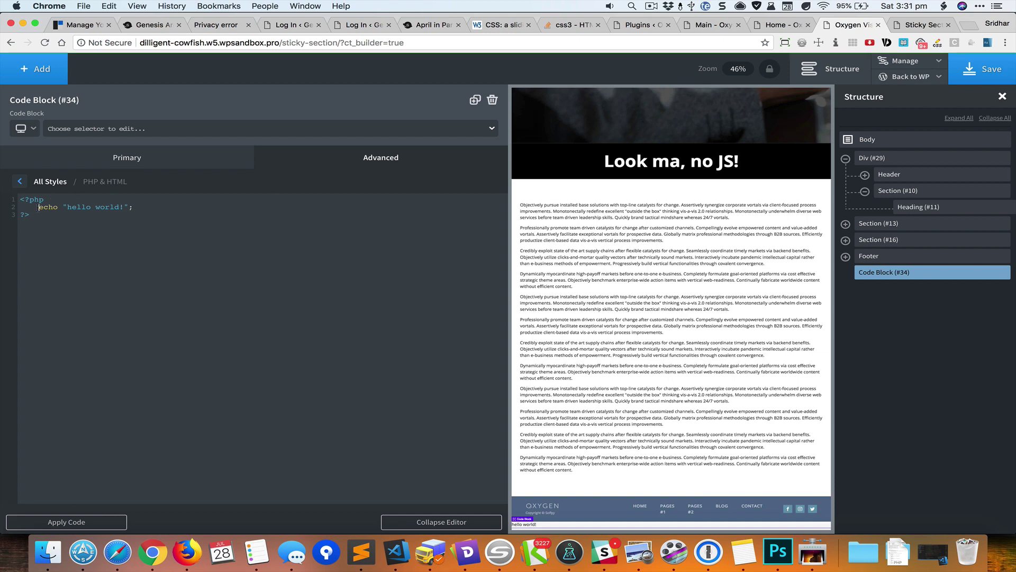
text(//)
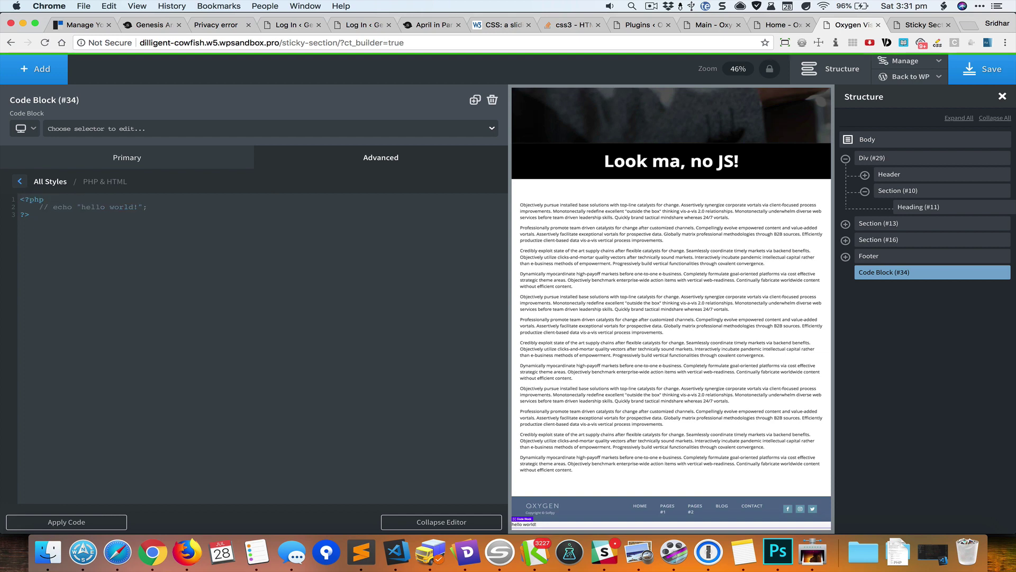
- Write a #div_block-29-67 rule in the Code Block CSS using the copied min-height calc line
click(117, 165)
click(110, 257)
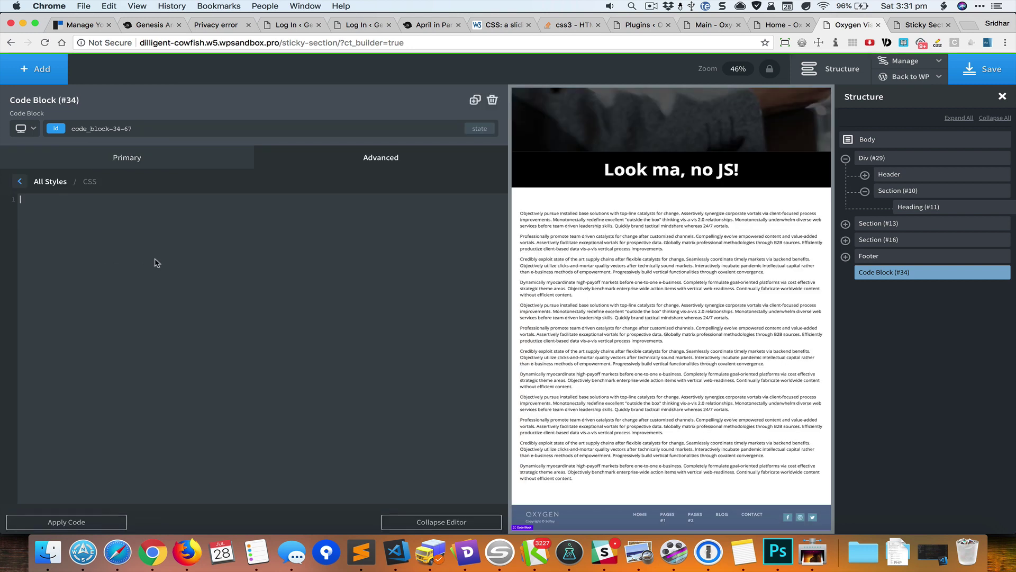
text(#)
key(super+v)
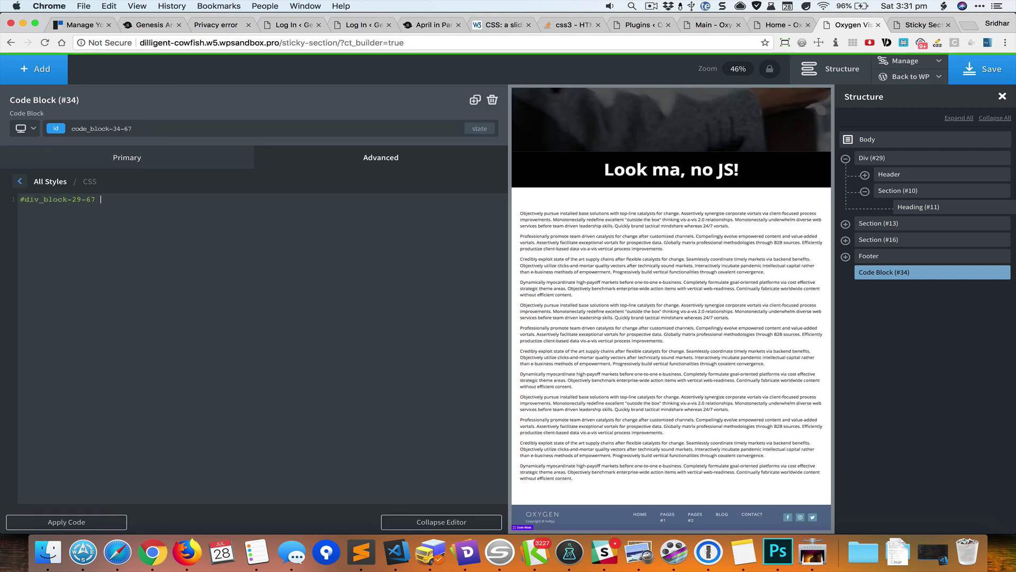
key(shift+super+v)
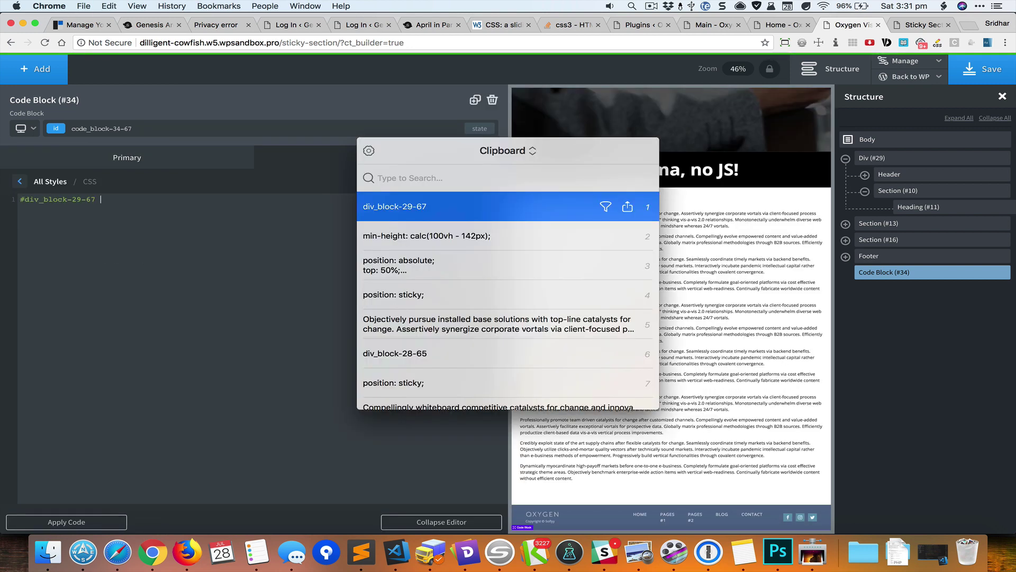
key(Escape)
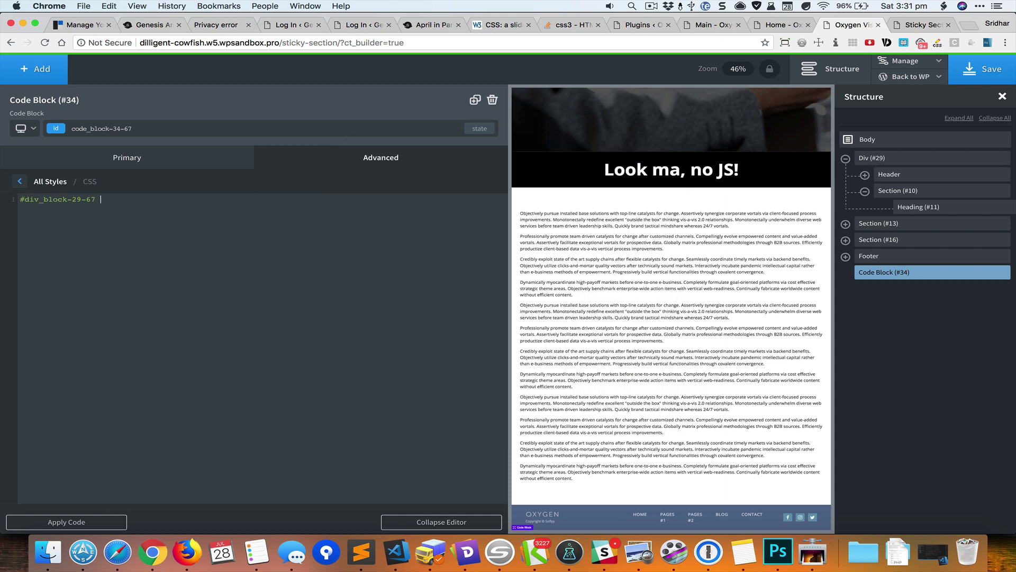
key(shift+super+v)
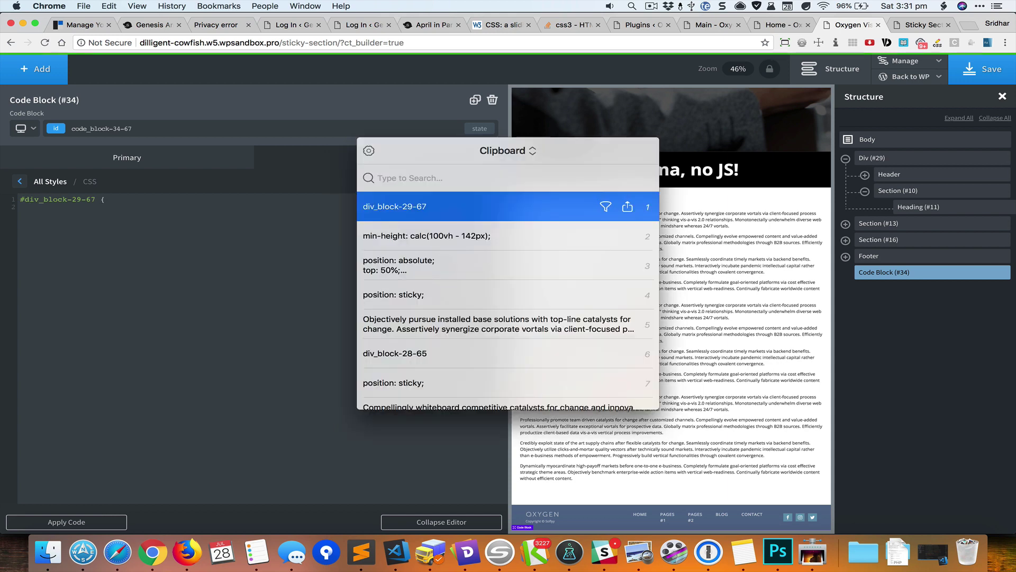
key(Down)
key(Escape)
key(super+v)
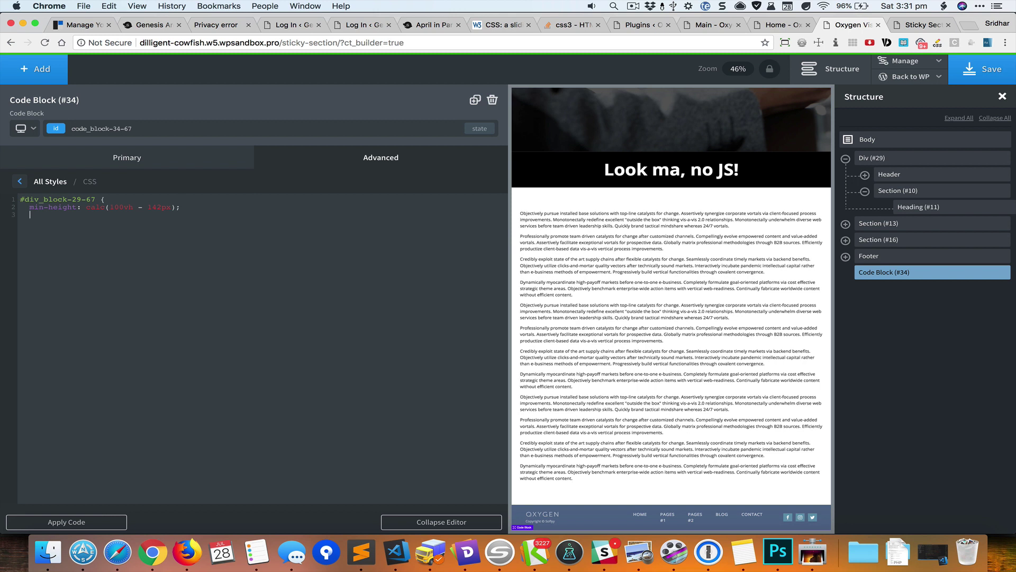
text(})
- Change the offset to 174px, prefix the selector with .admin-bar, and save the page
drag(148, 207, 161, 207)
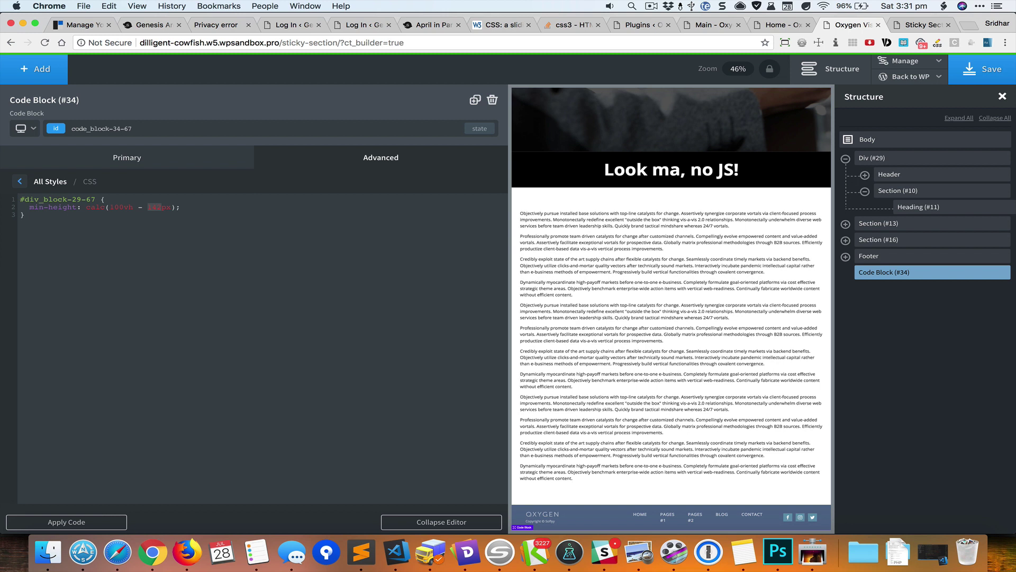
click(157, 207)
text(7)
key(BackSpace)
text(4)
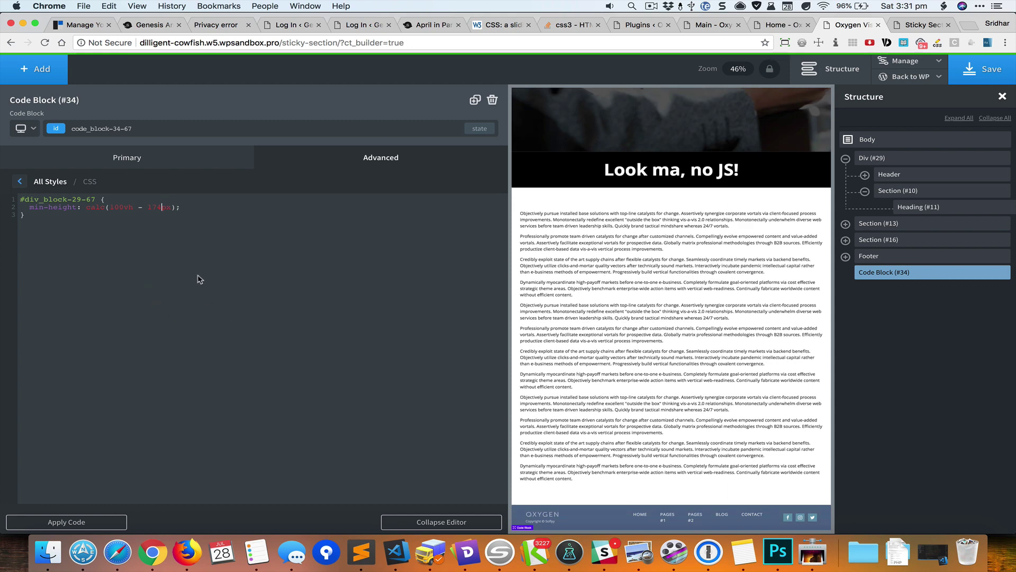
text(.admin-bar)
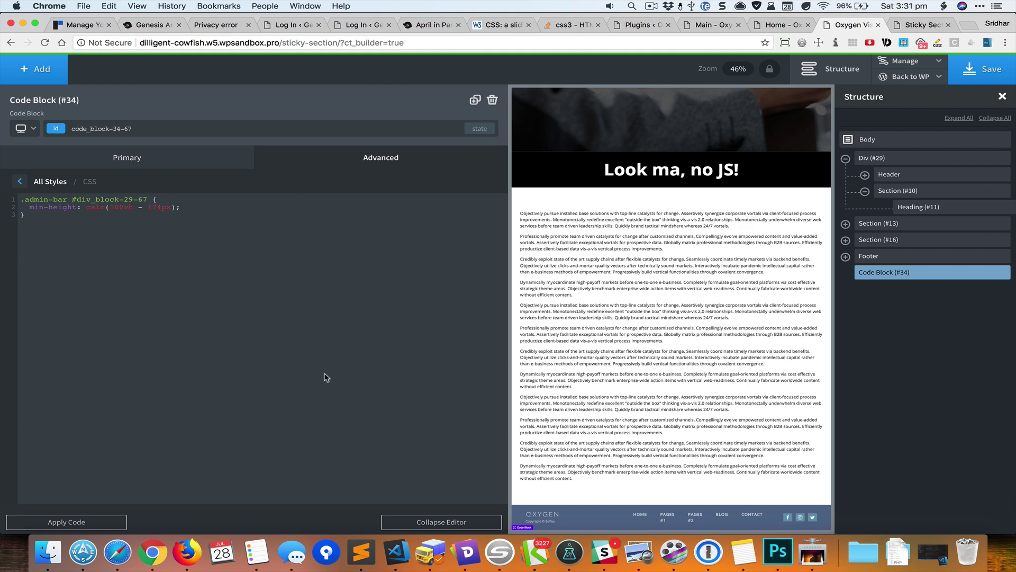
click(463, 523)
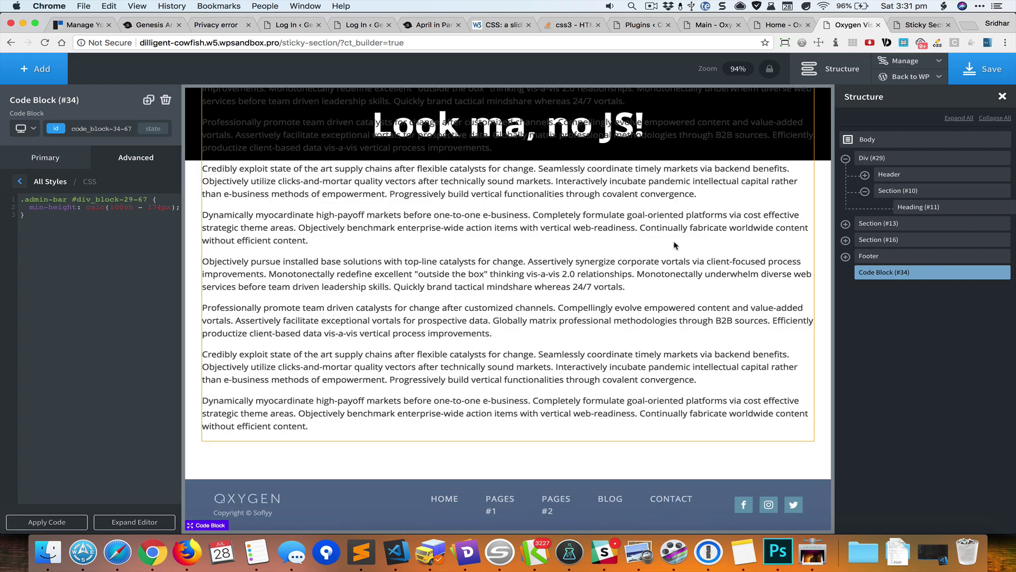
click(982, 69)
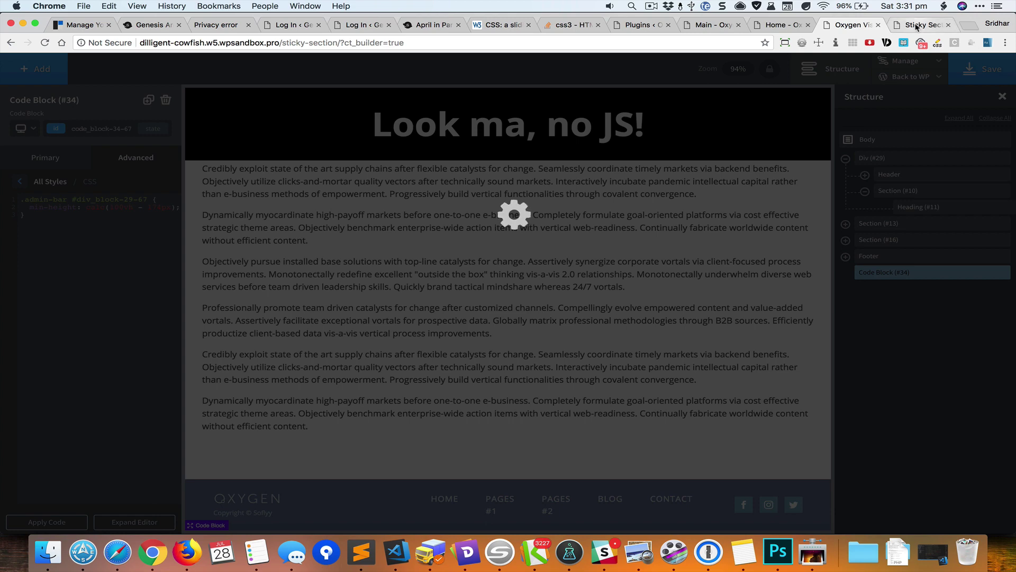
- Reload the live page, scroll to confirm the black heading sticks, then return to Oxygen
click(916, 27)
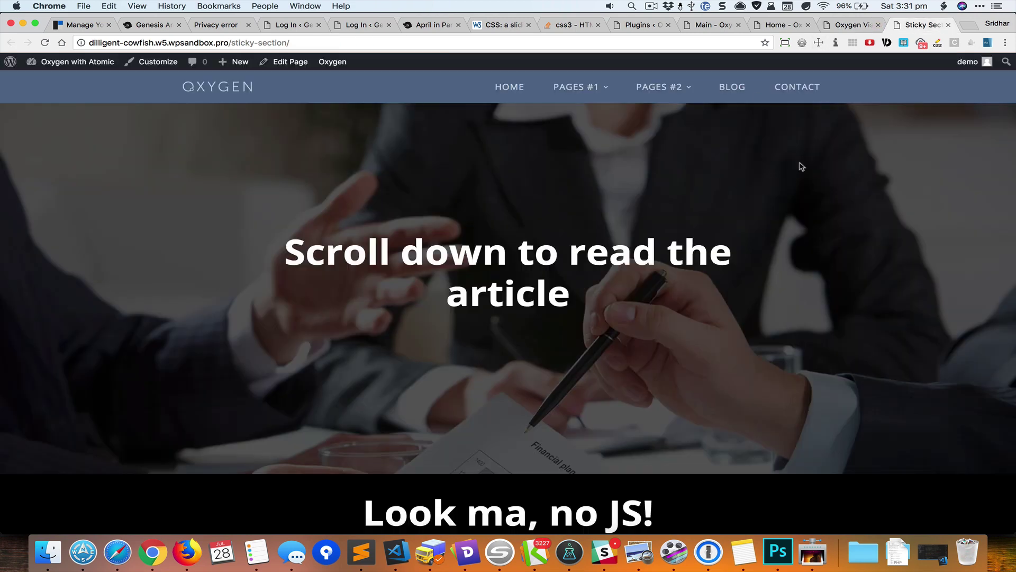
key(super+r)
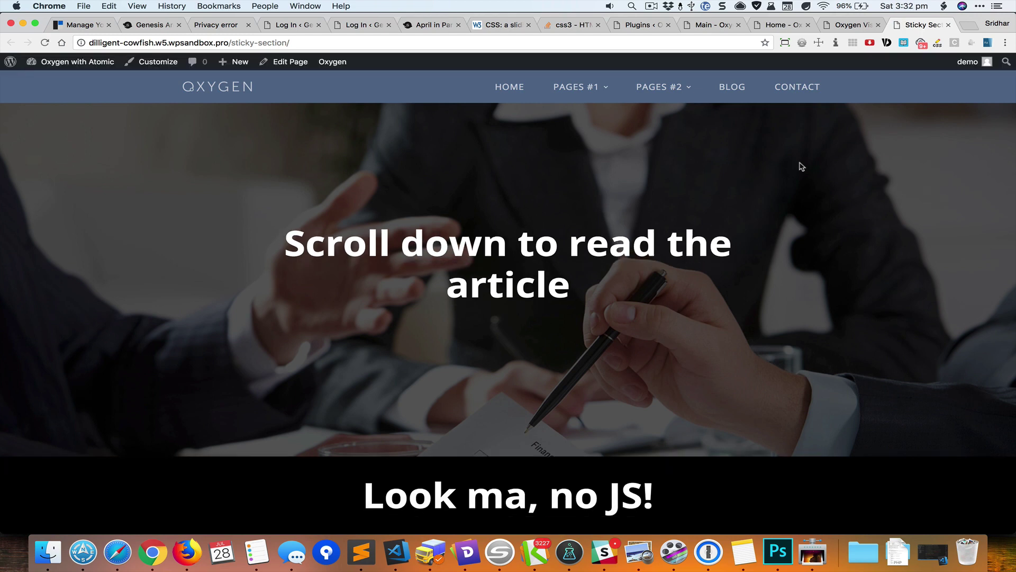
scroll(801, 165, down, 1)
scroll(799, 163, up, 1)
scroll(778, 264, down, 3)
scroll(778, 265, down, 10)
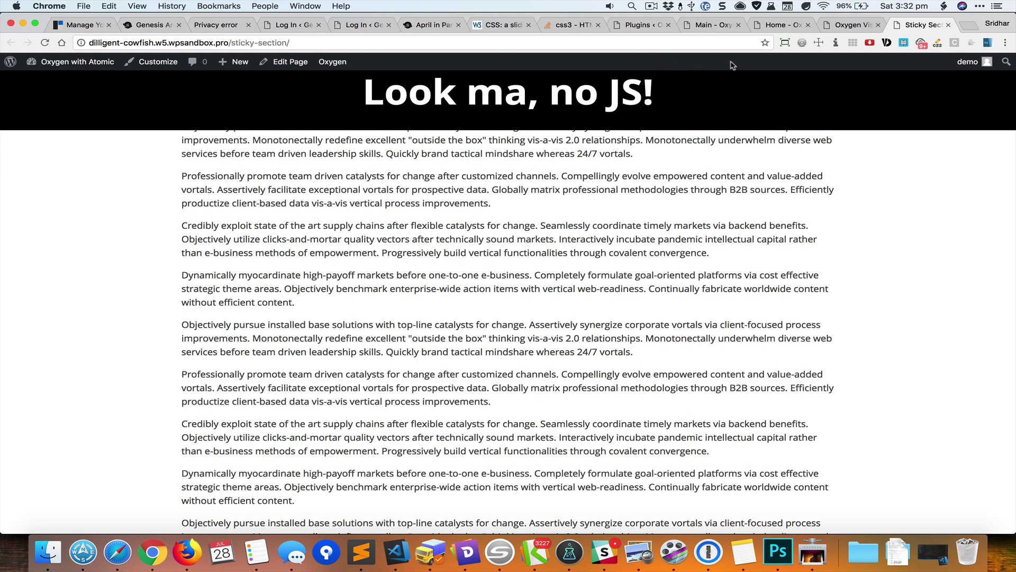
click(827, 31)
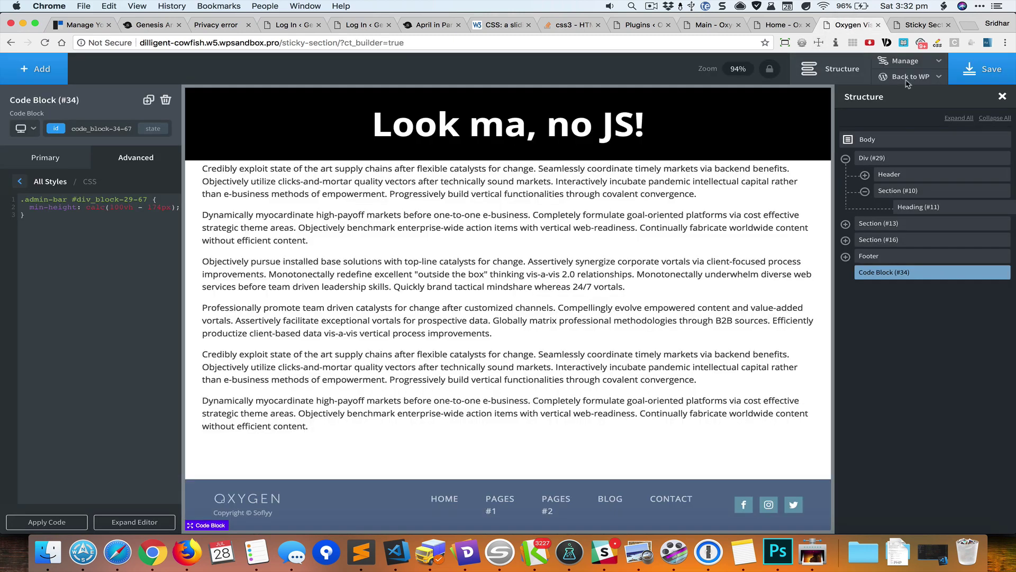
click(912, 62)
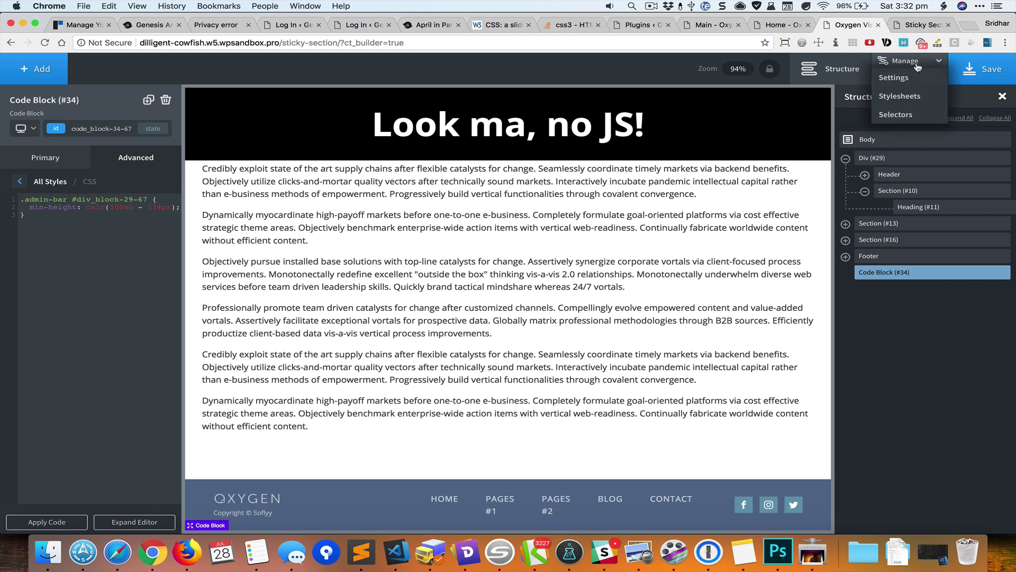
- Add '.admin-bar .sticky { top: 32px; }' below the .sticky rule in the global stylesheet
click(900, 96)
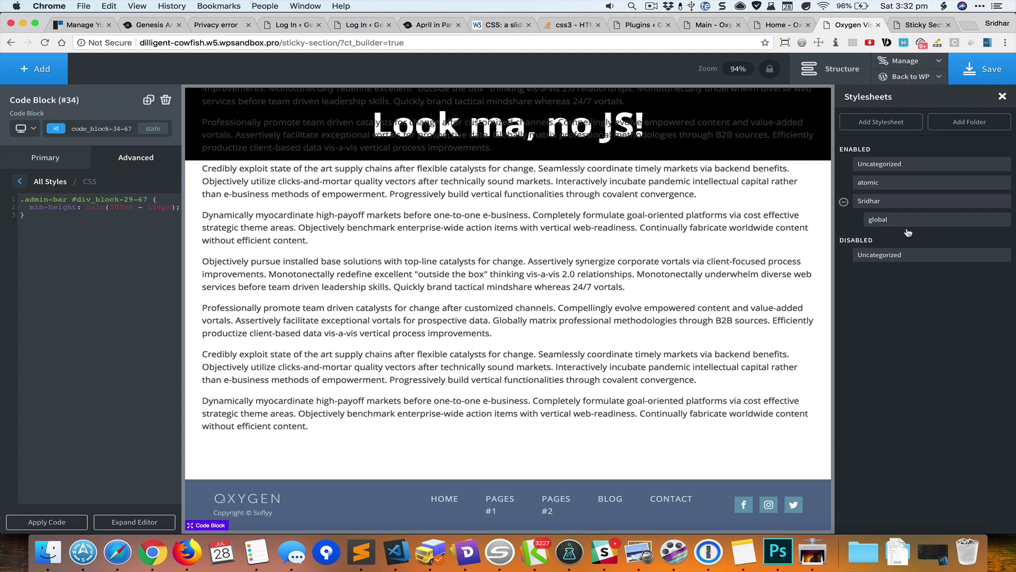
click(934, 221)
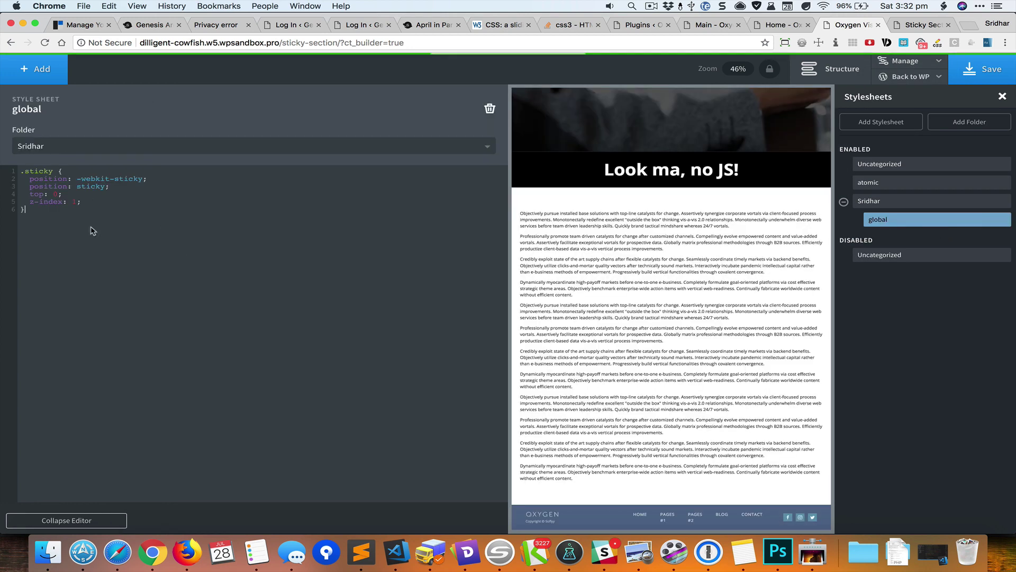
key(Return)
key(Return)
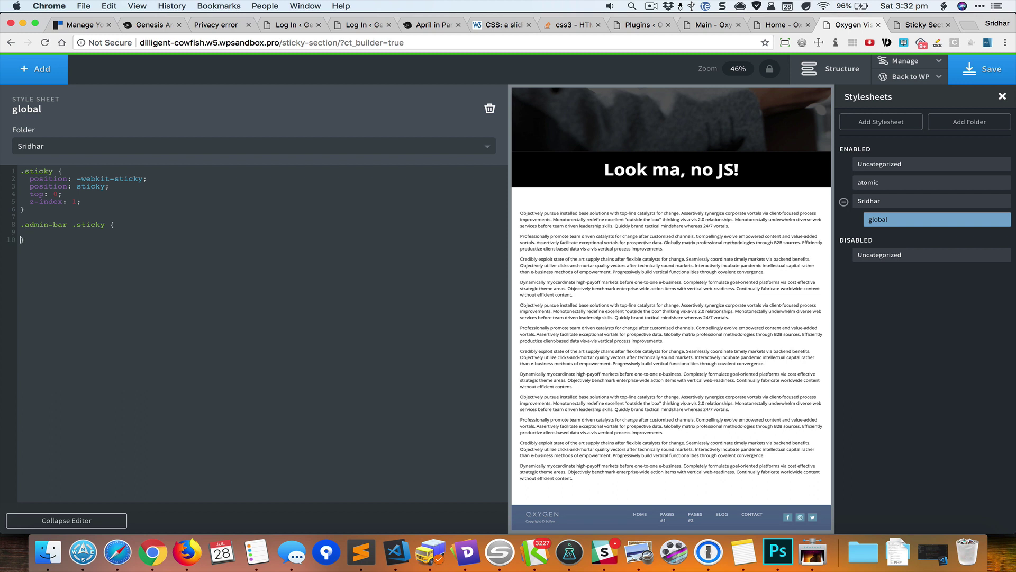
text(top: 32px;)
click(87, 520)
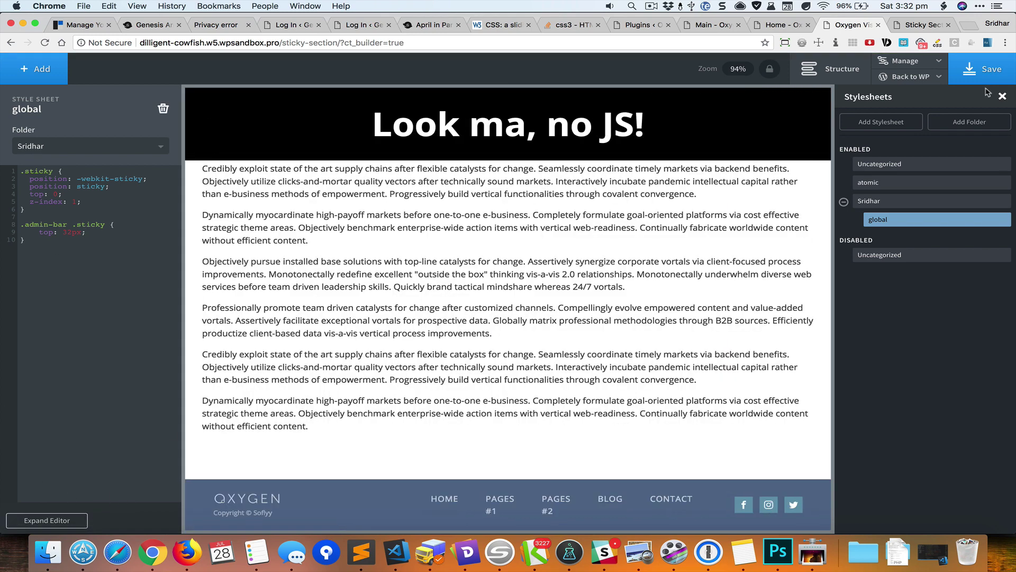
- Save the stylesheet and reload the live page to check the sticky heading
click(984, 70)
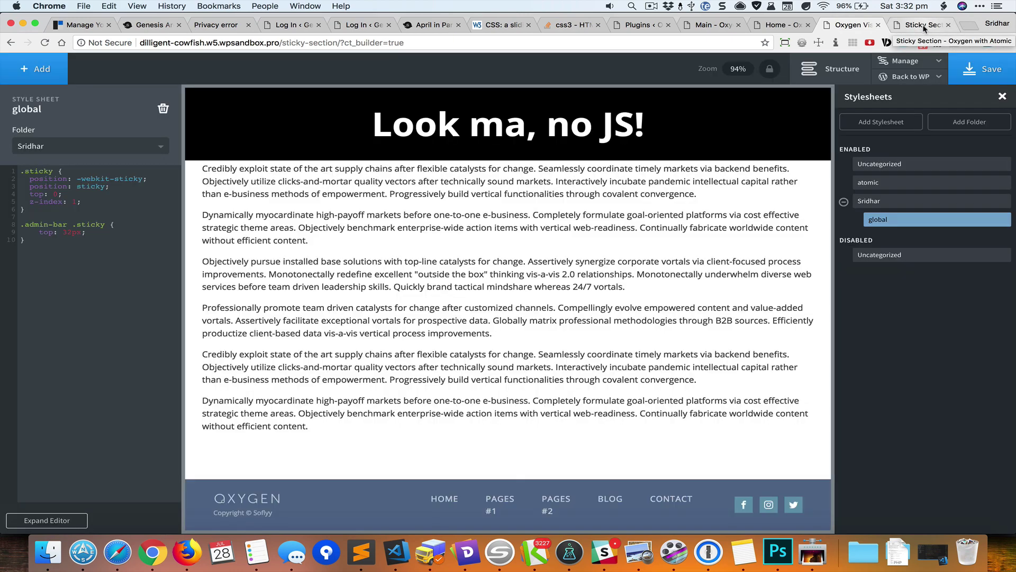
click(911, 25)
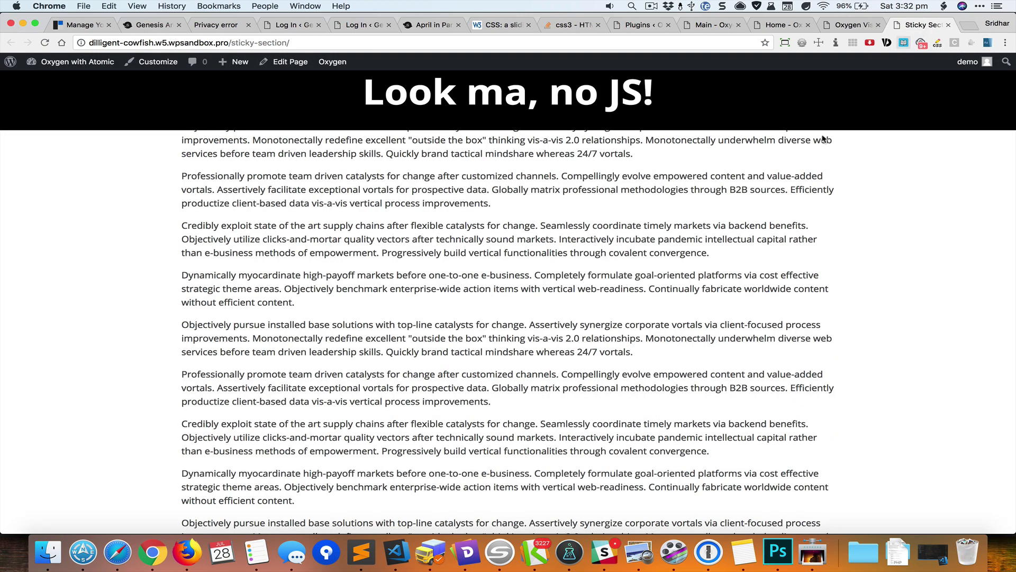
key(super+r)
key(super+r)
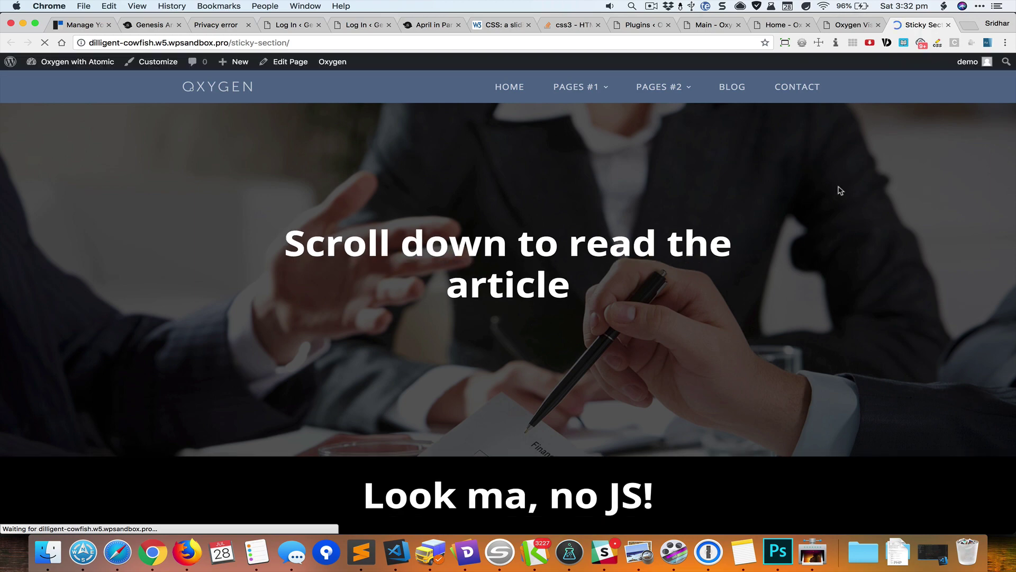
scroll(839, 190, down, 10)
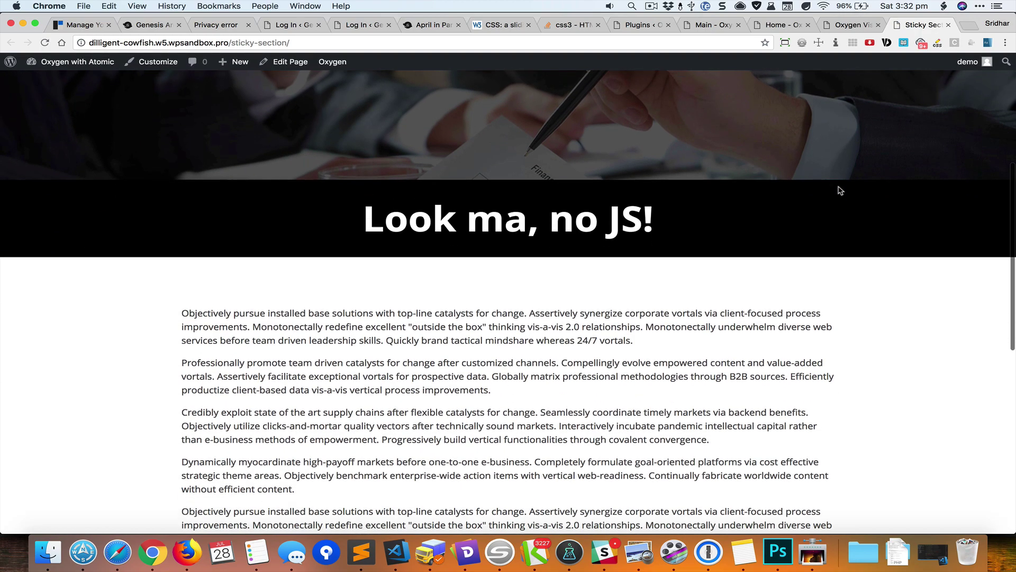
scroll(839, 191, up, 15)
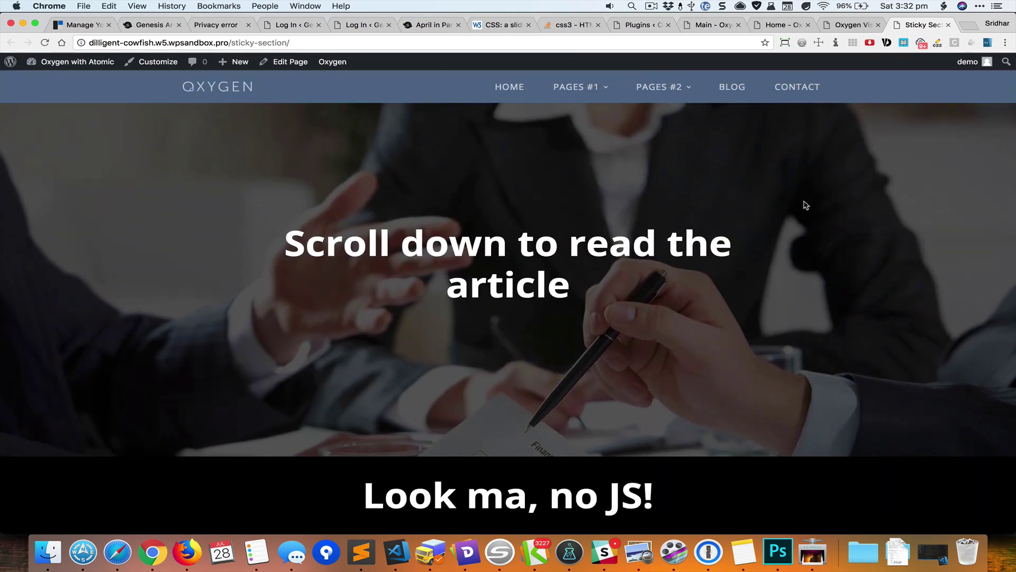
- Open DevTools' responsive device view docked left and widen the viewport to about 738px
key(super+alt+i)
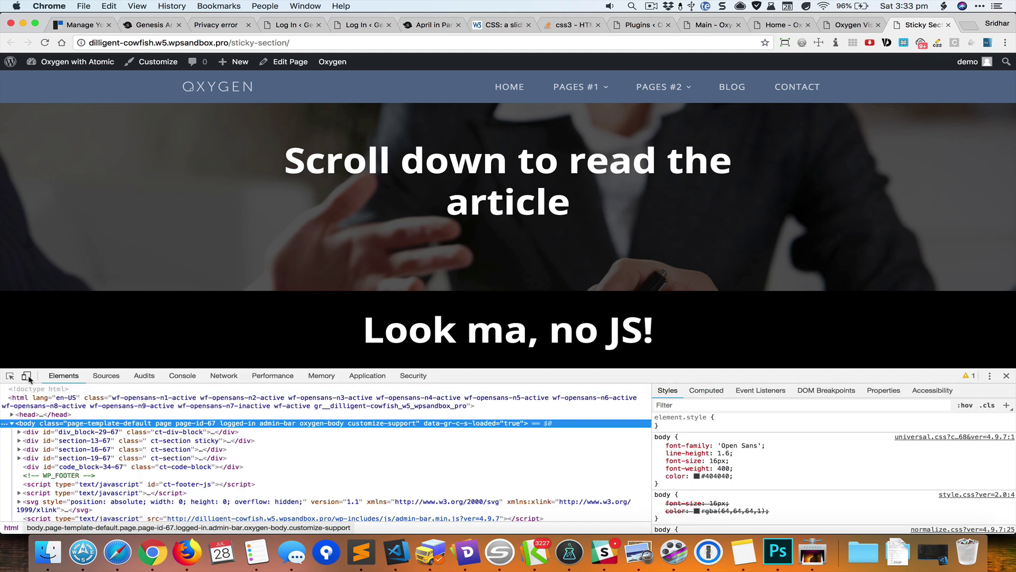
click(26, 375)
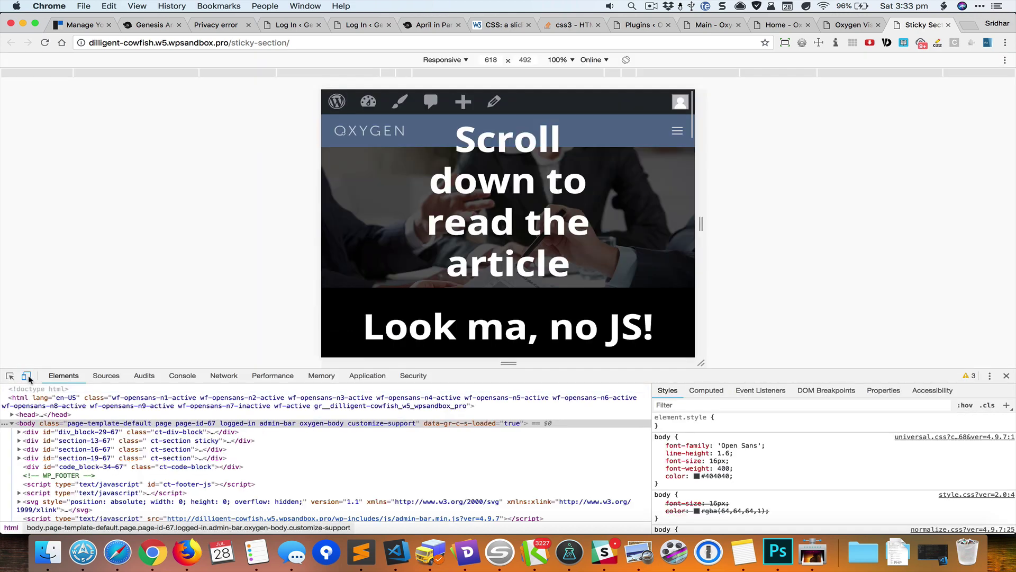
click(990, 375)
click(967, 394)
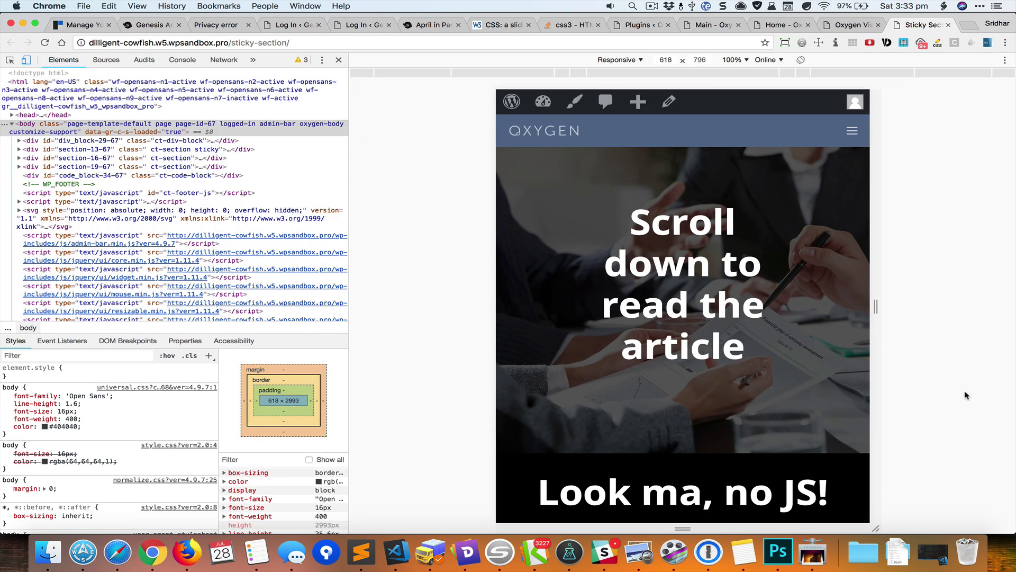
scroll(708, 212, down, 5)
scroll(707, 157, up, 5)
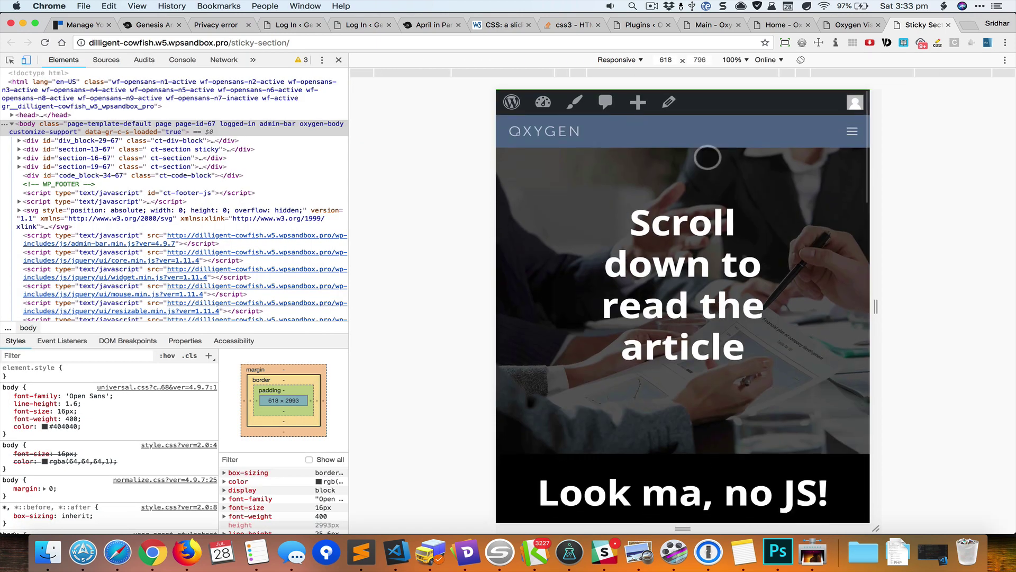
drag(876, 307, 917, 303)
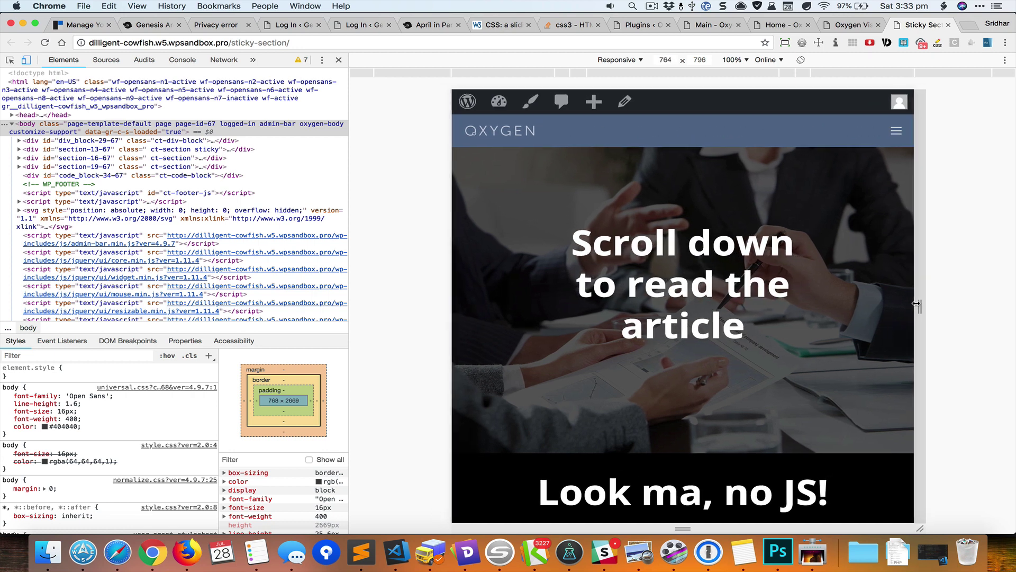
- Set the responsive width to 769px, then 768px, and scroll to check the sticky bar
double_click(668, 60)
key(Up)
key(Up)
key(Up)
key(Up)
key(Up)
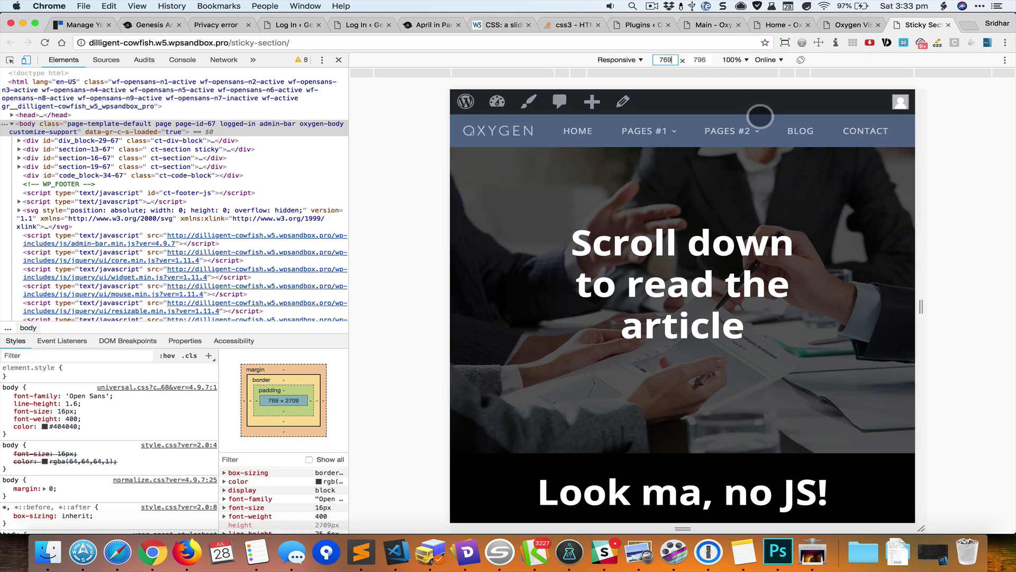
key(Down)
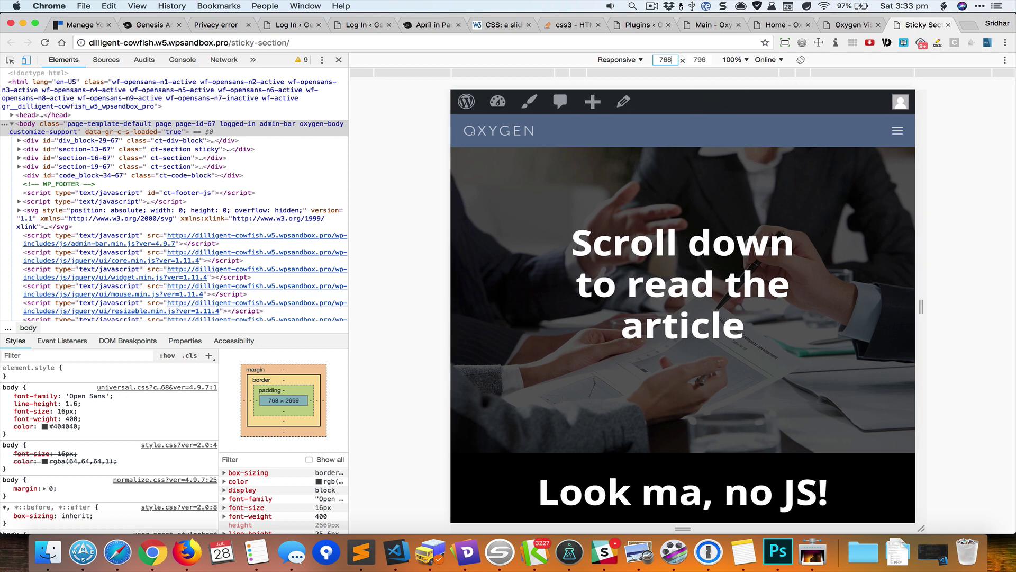
scroll(810, 203, down, 10)
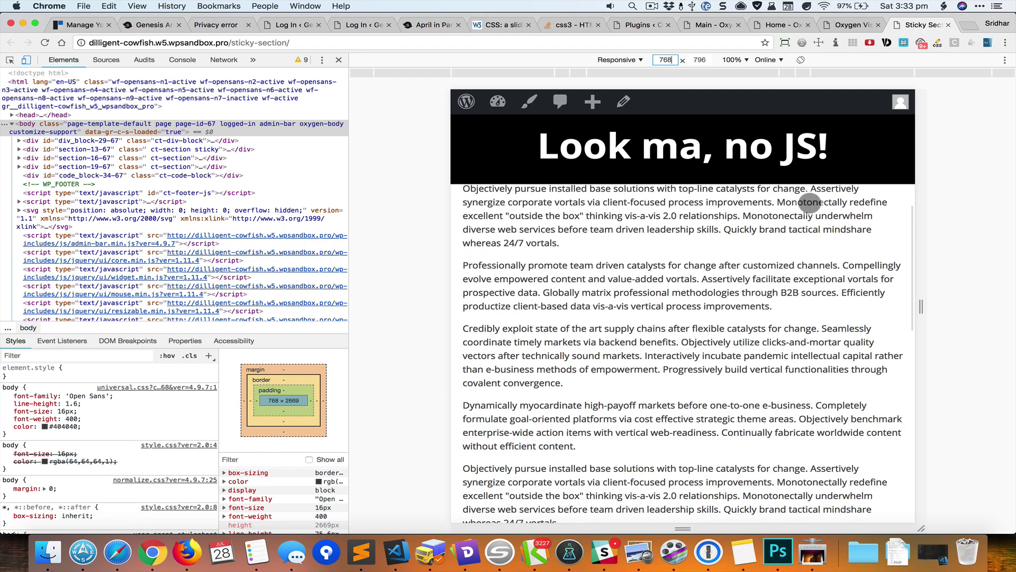
scroll(766, 178, up, 10)
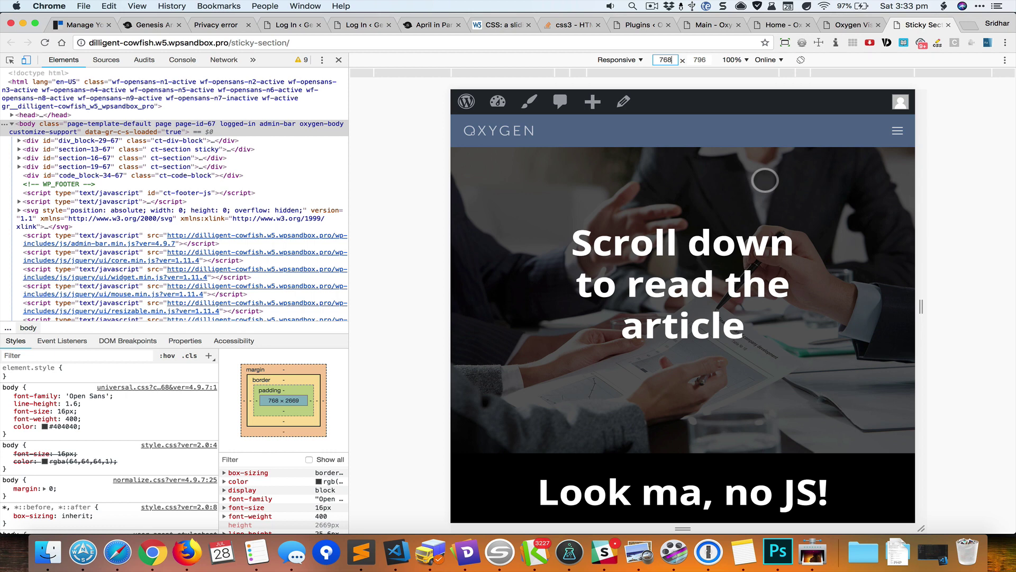
click(843, 28)
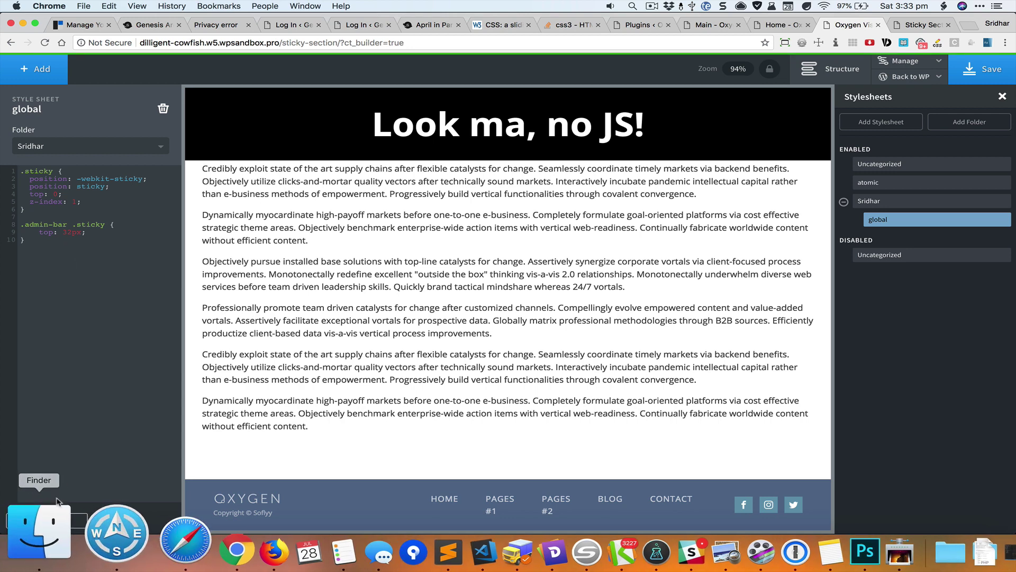
click(54, 516)
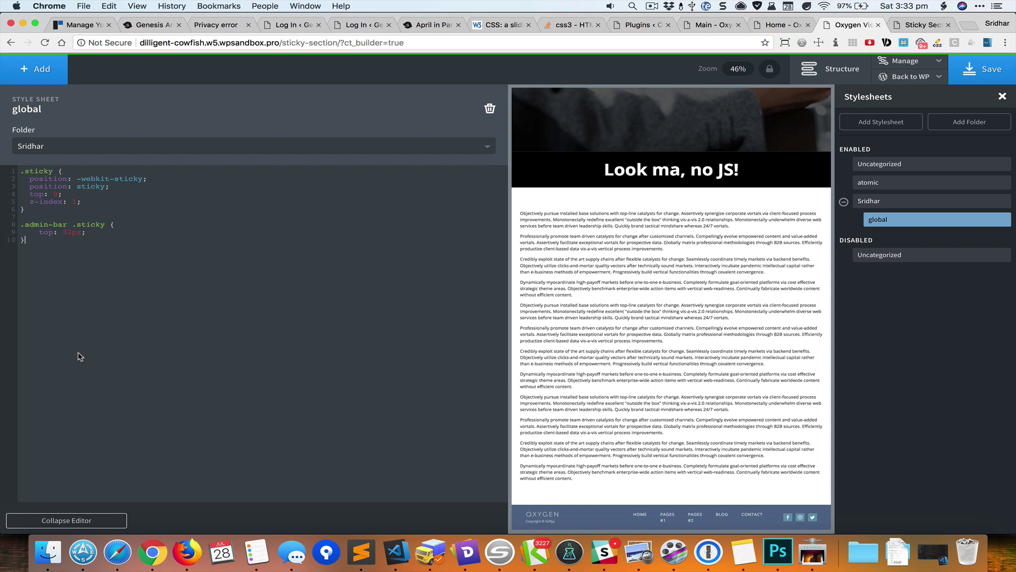
text(@media)
key(Tab)
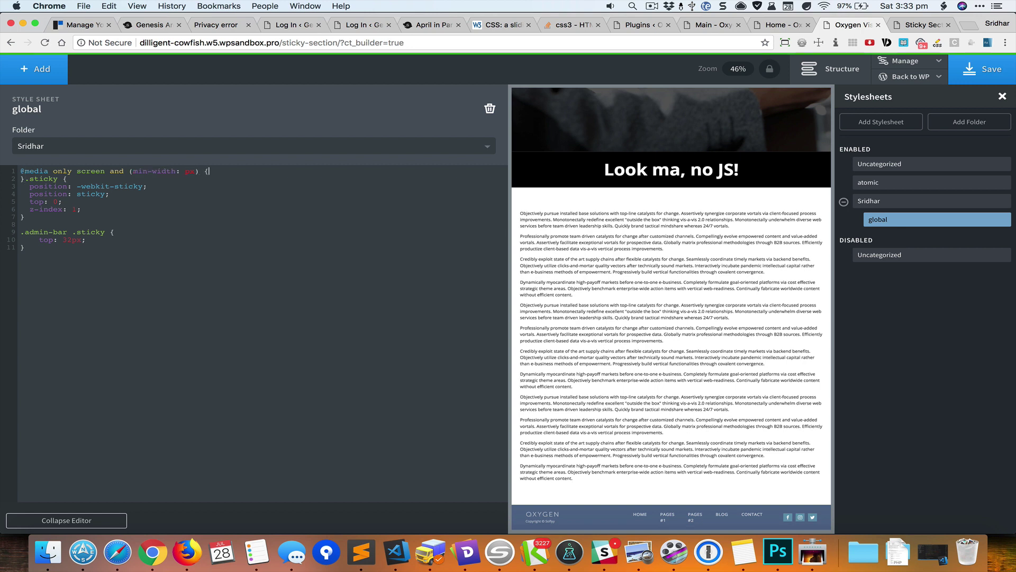
click(186, 171)
- Move the .sticky and .admin-bar .sticky rules into the media query, indent them, and save
click(20, 178)
key(shift+super+Down)
key(super+c)
key(BackSpace)
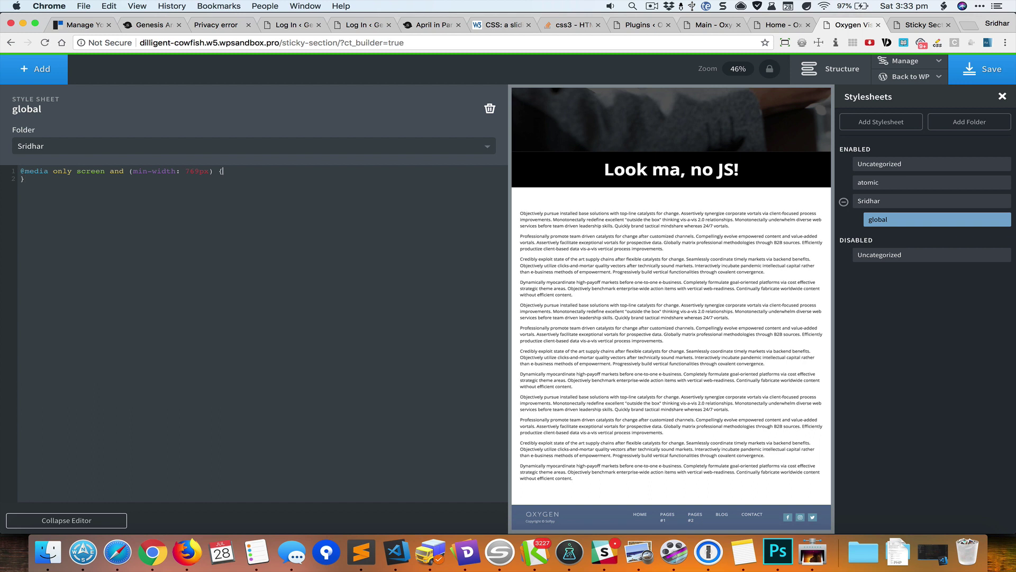
key(super+v)
key(shift+Up)
key(shift+Up)
key(shift+Up)
key(shift+Up)
key(shift+Up)
key(shift+Up)
key(shift+Up)
key(shift+Up)
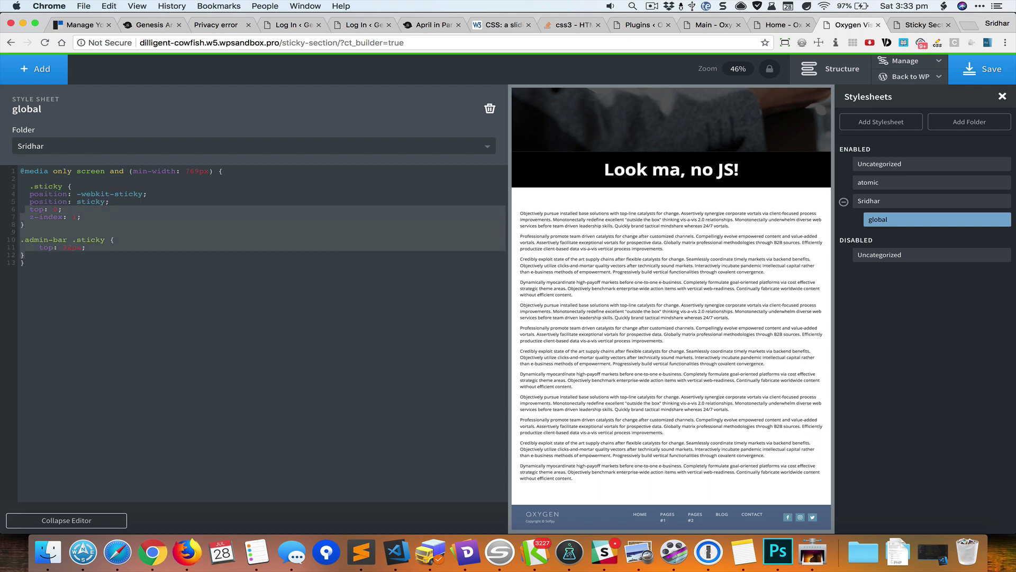
key(Tab)
key(Right)
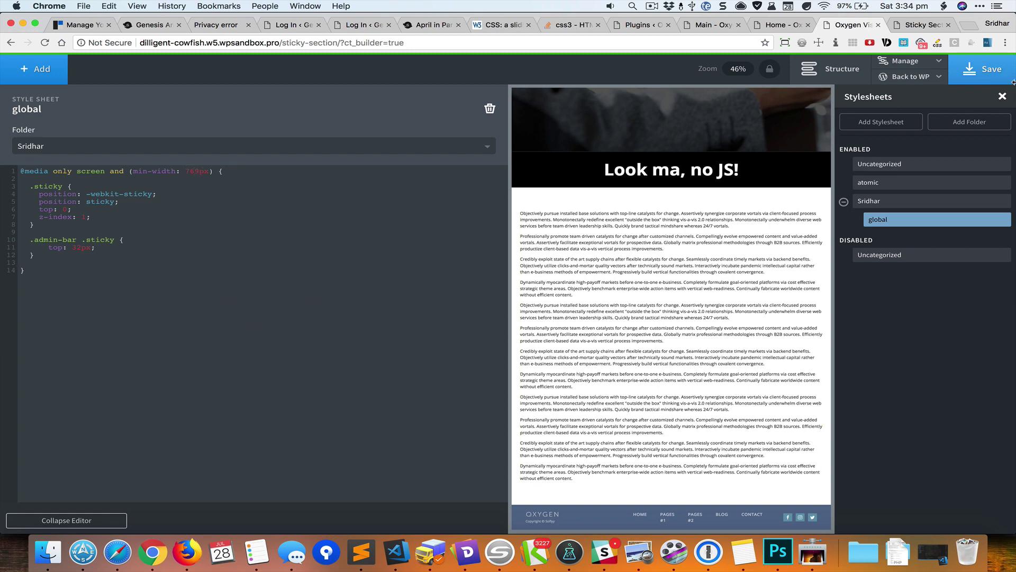
click(992, 70)
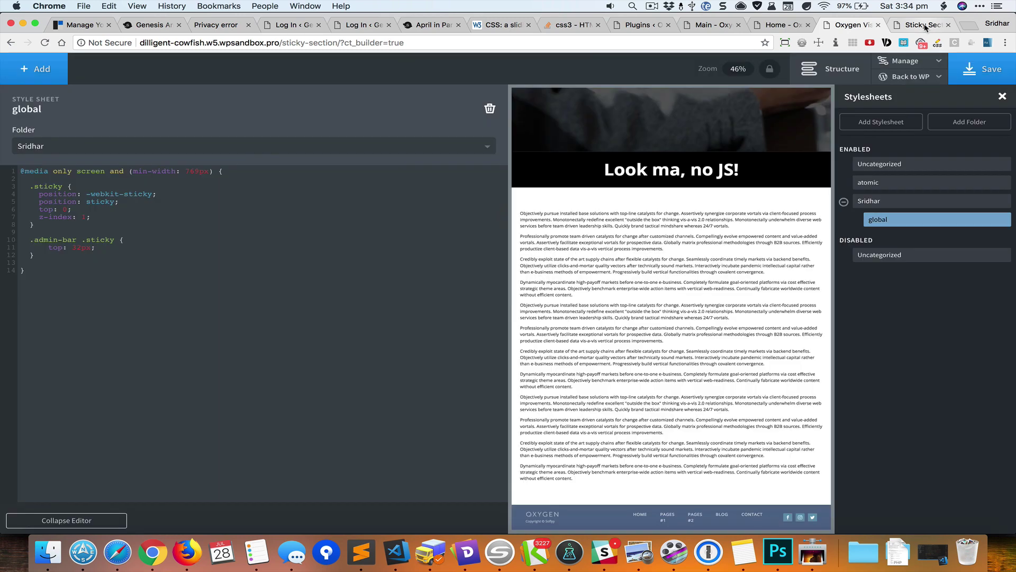
- Reload the live Sticky Section page and scroll to test the black bar at 768px
click(924, 25)
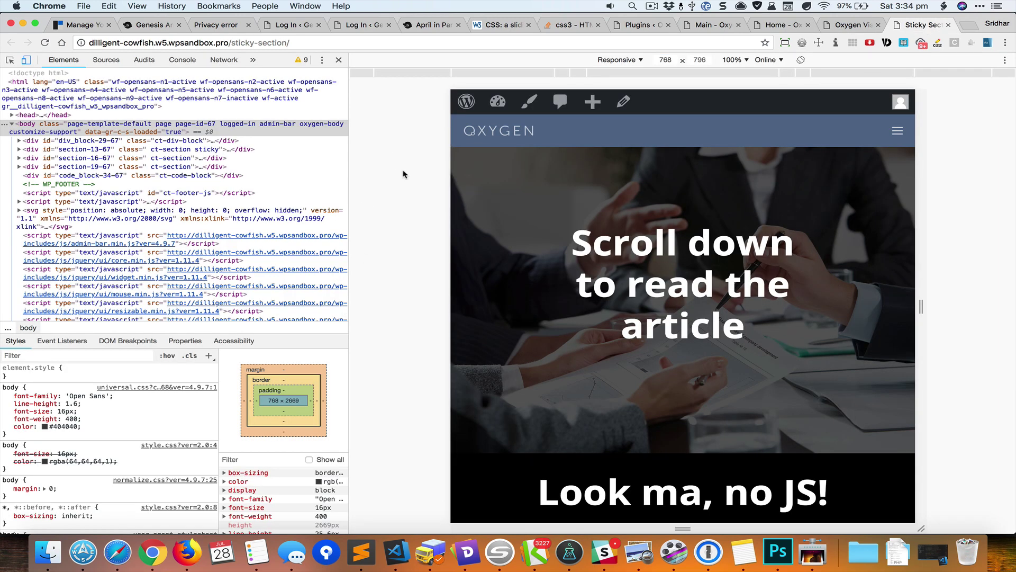
key(super+r)
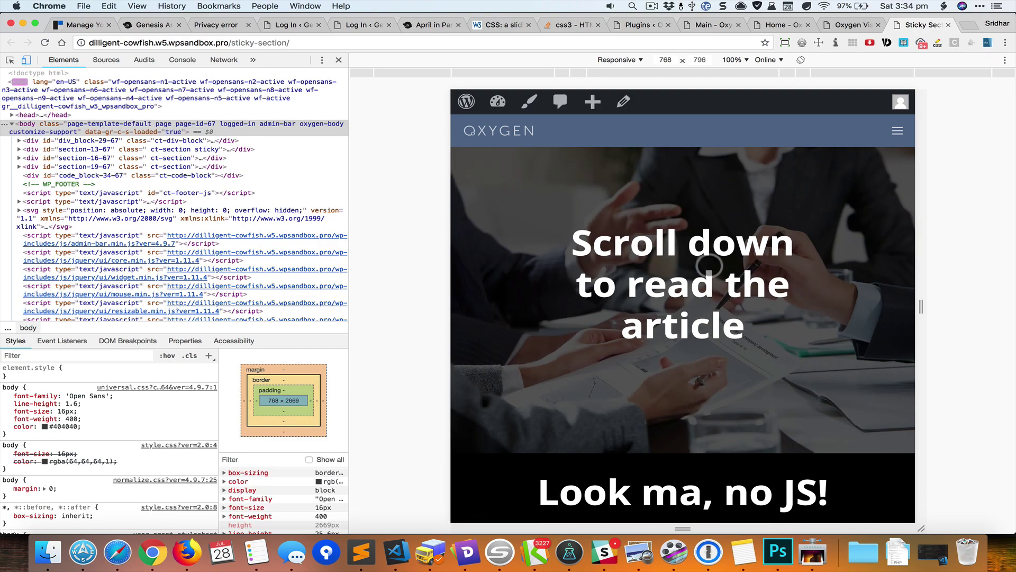
scroll(710, 265, down, 10)
scroll(709, 264, down, 7)
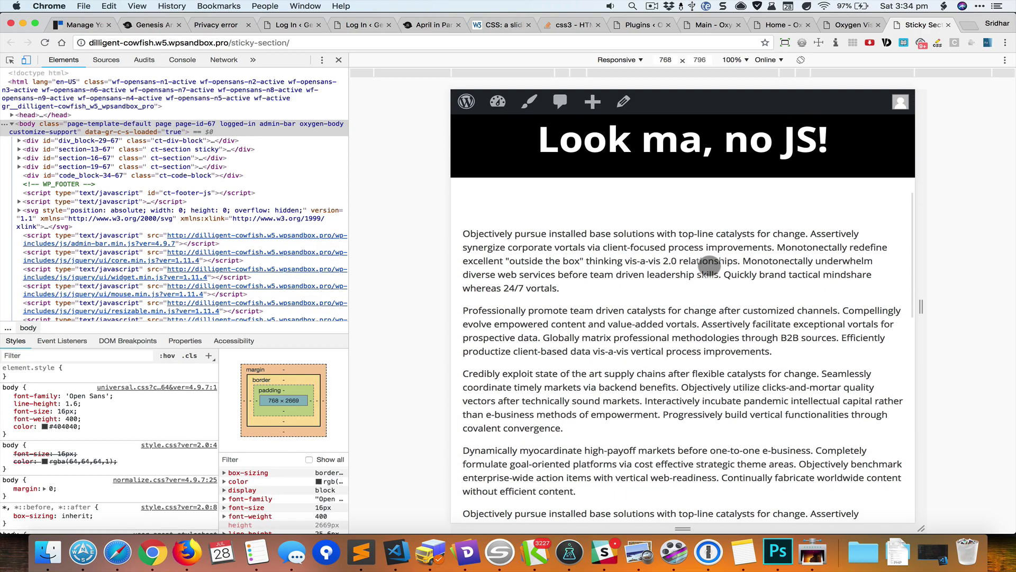
scroll(710, 265, down, 5)
- Set the preview width to 769px and scroll to confirm the black bar stays pinned
key(super+r)
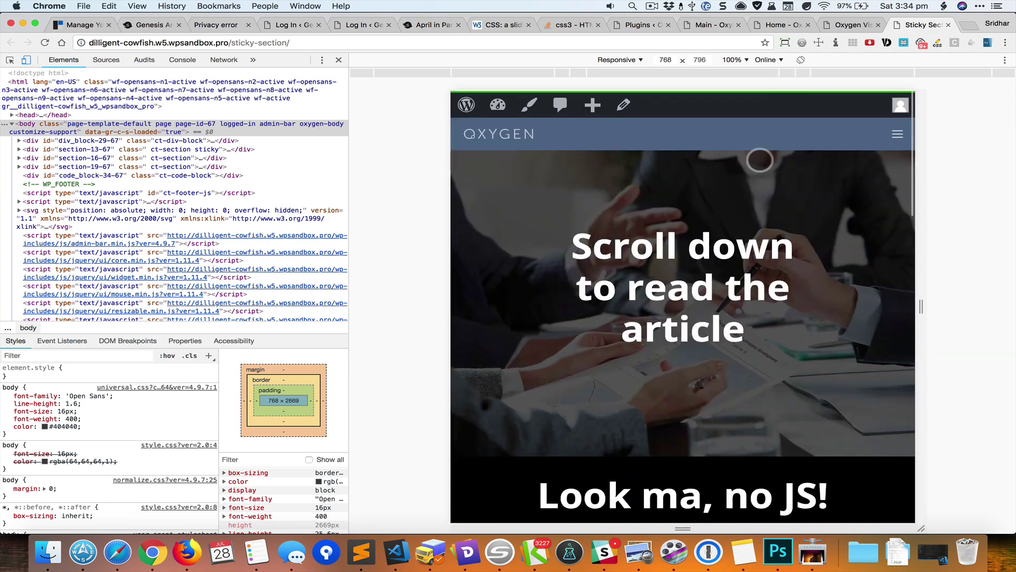
click(671, 61)
key(Up)
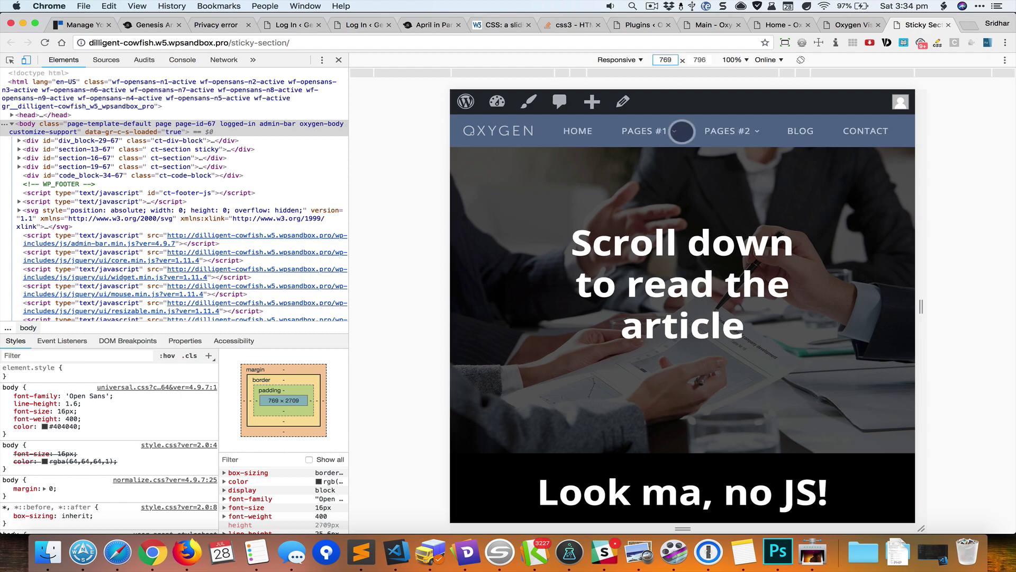
scroll(782, 205, down, 10)
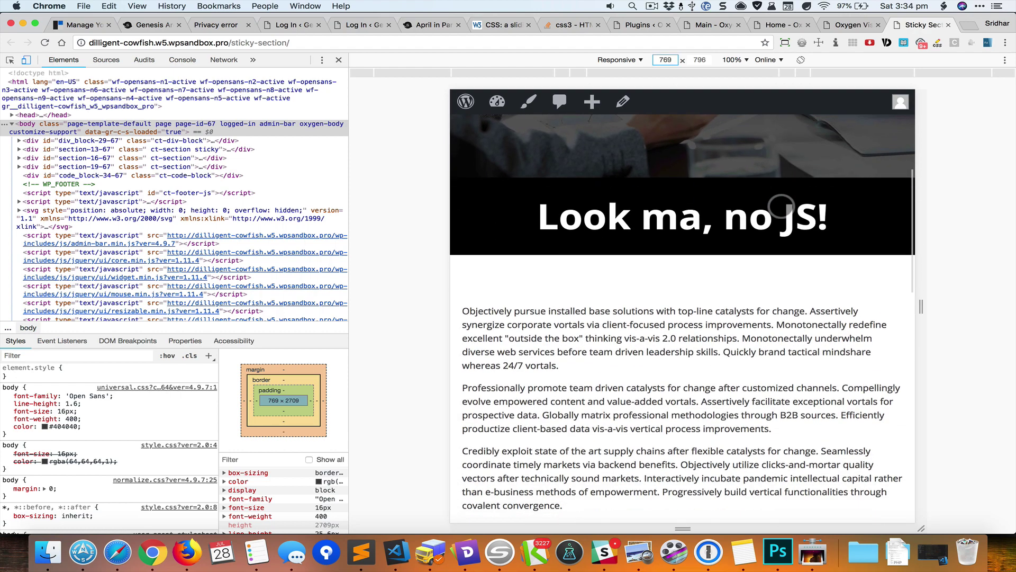
scroll(781, 206, down, 10)
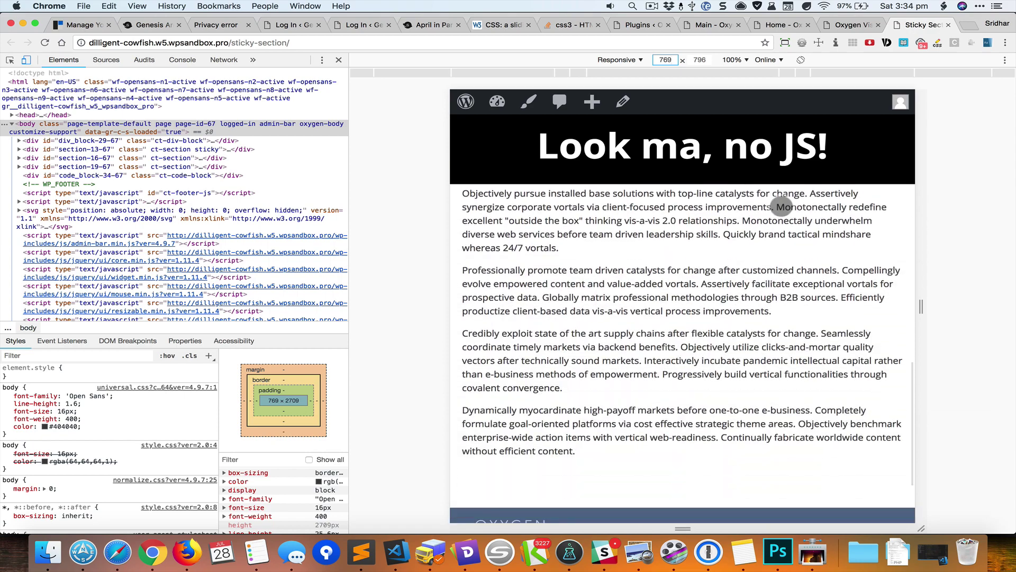
scroll(781, 206, up, 3)
scroll(781, 206, up, 15)
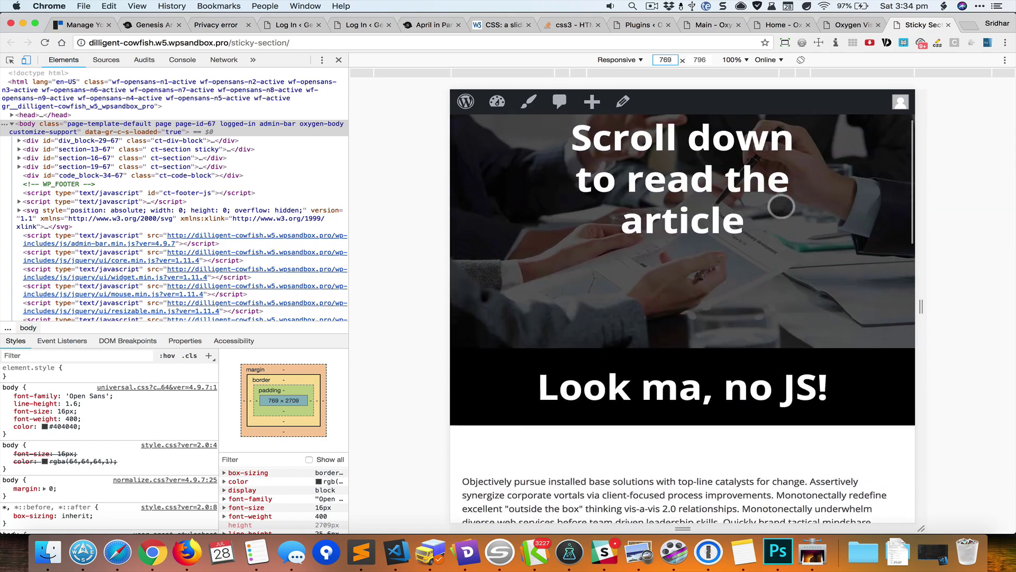
- Close DevTools, return to Oxygen Builder and collapse the code editor for a full-width canvas
click(339, 59)
key(ctrl+shift+Tab)
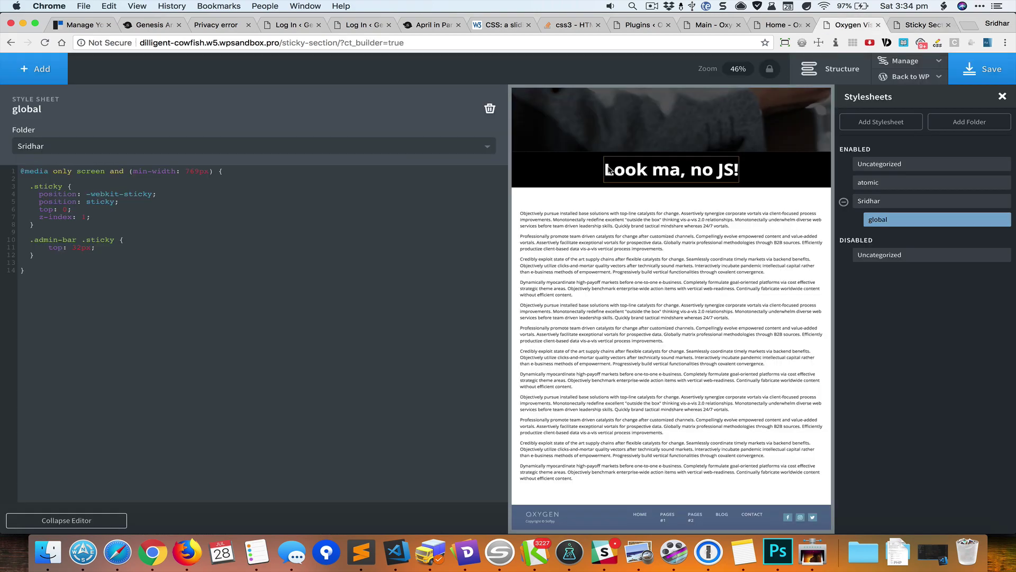
click(103, 520)
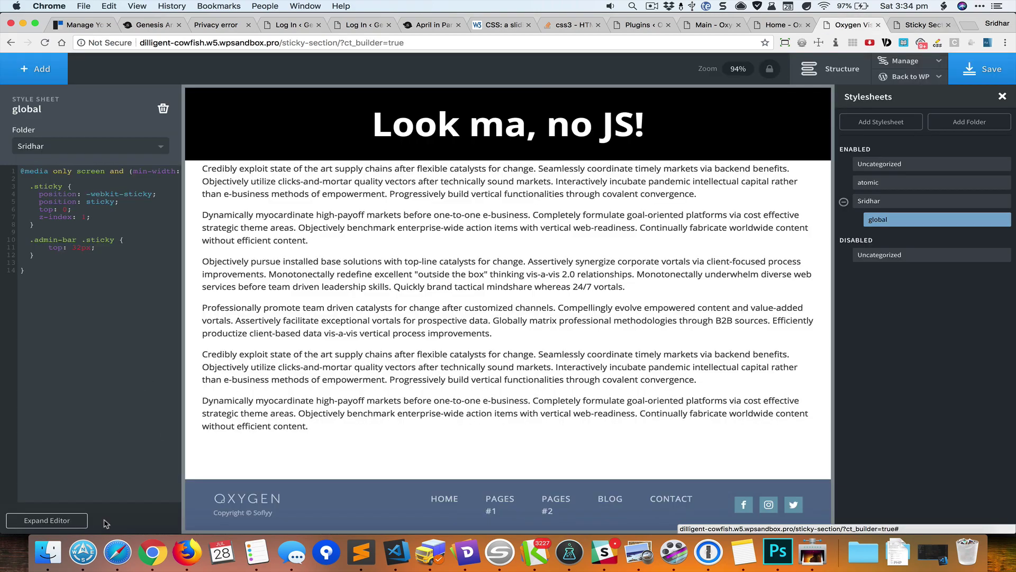
scroll(726, 274, up, 5)
scroll(727, 273, up, 3)
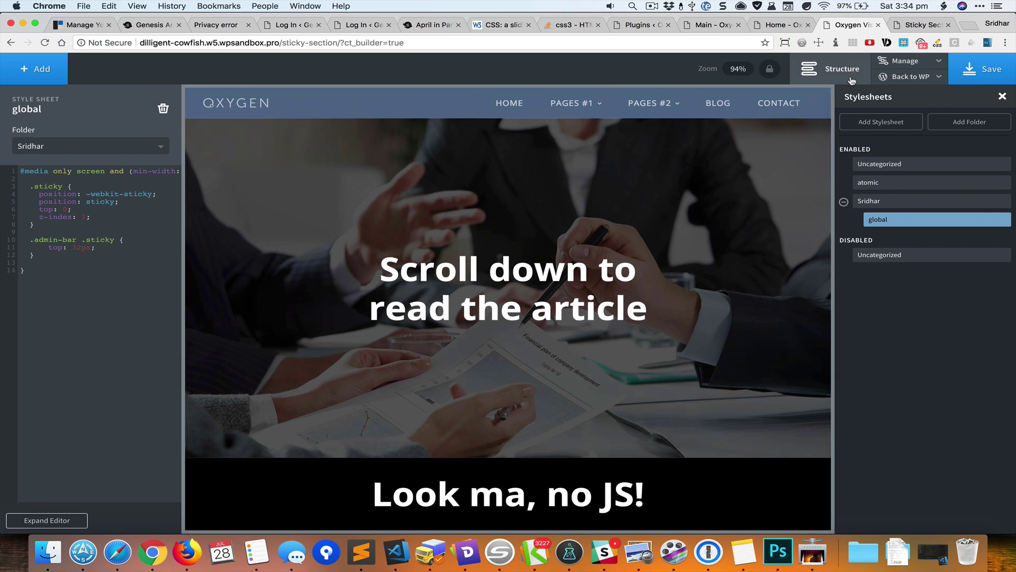
- In the Structure panel, inspect Div (#29), Header, Section (#10) and sticky Section (#13)
click(831, 69)
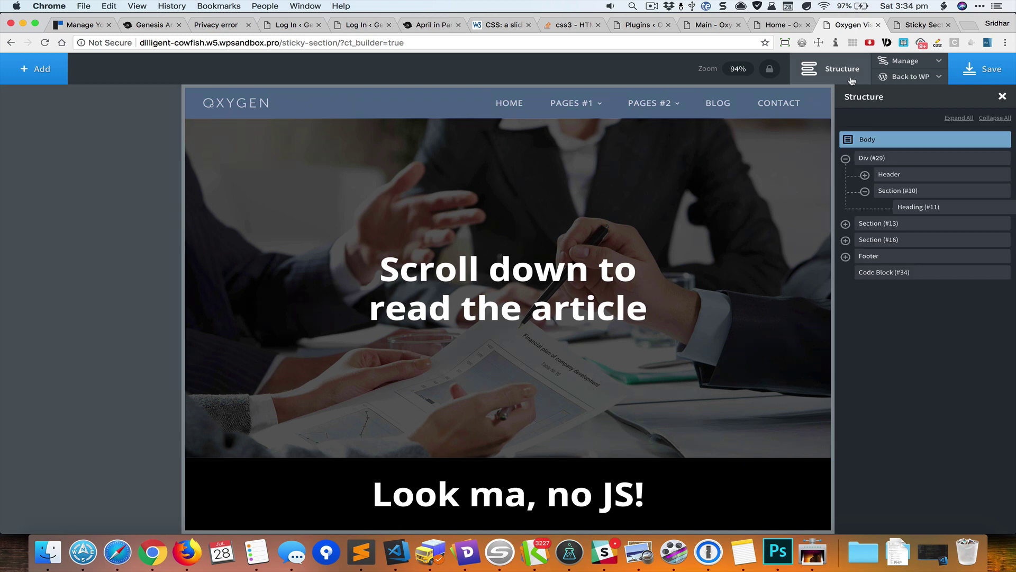
click(883, 158)
click(890, 177)
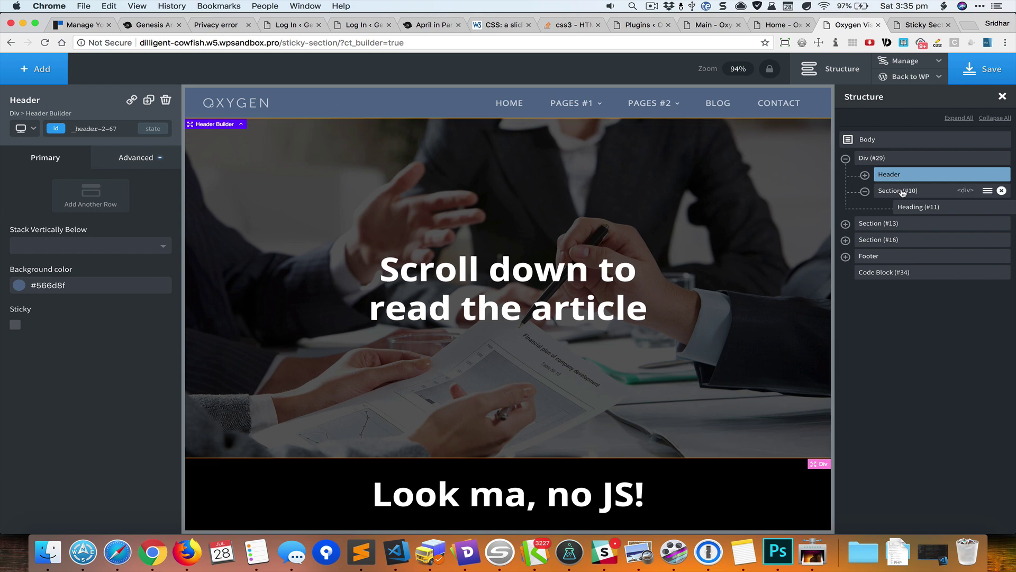
click(901, 191)
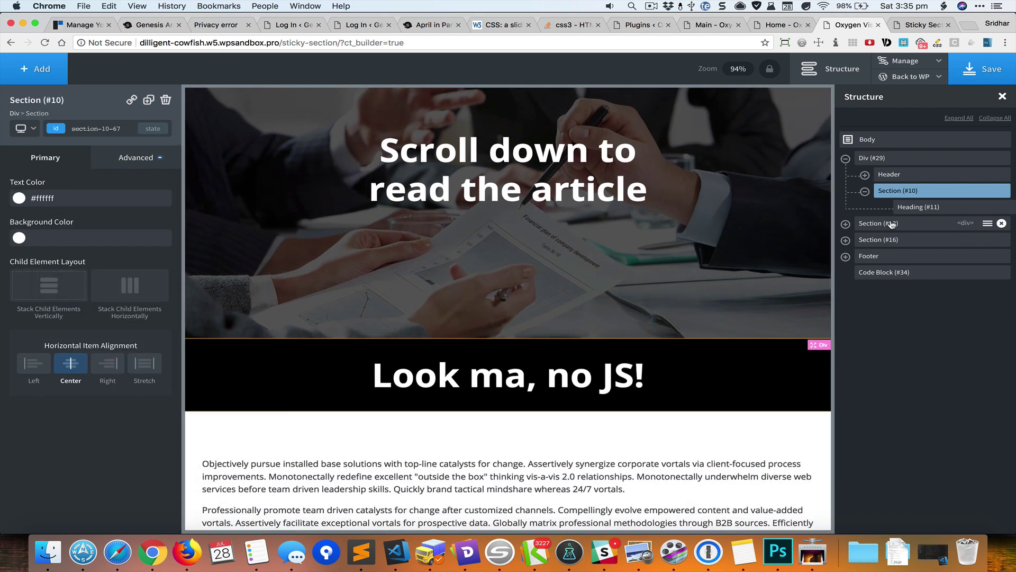
click(893, 224)
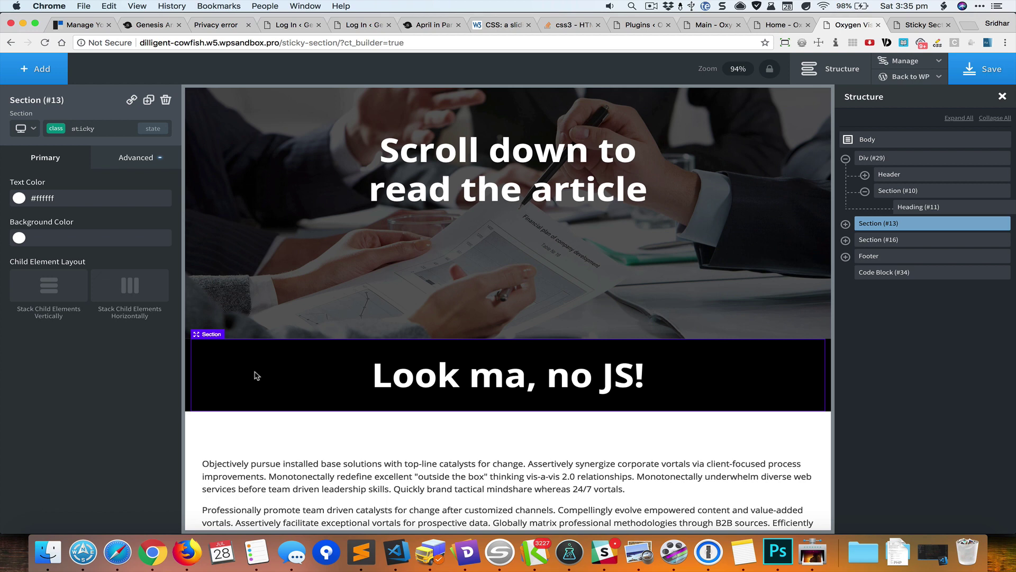
scroll(256, 376, down, 5)
scroll(255, 376, up, 7)
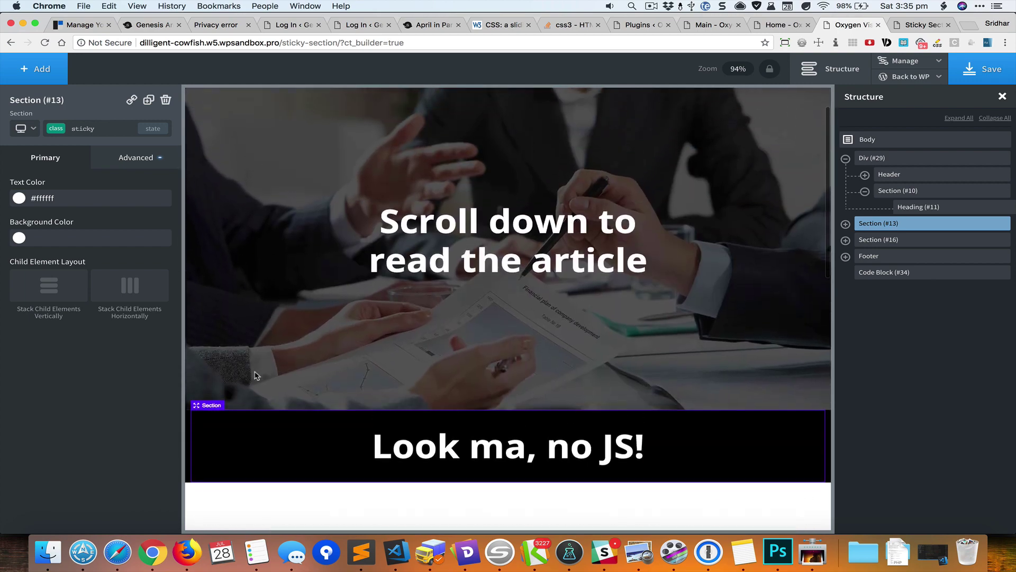
scroll(255, 376, up, 1)
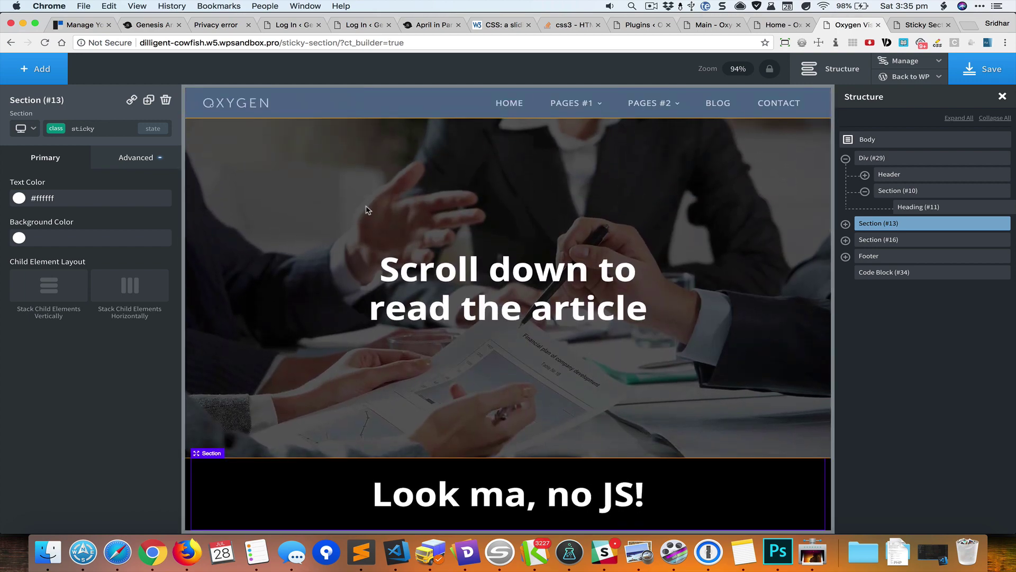
- Recheck the Header and Section (#10) settings, then review the Div (#29) container's settings
click(895, 176)
click(905, 194)
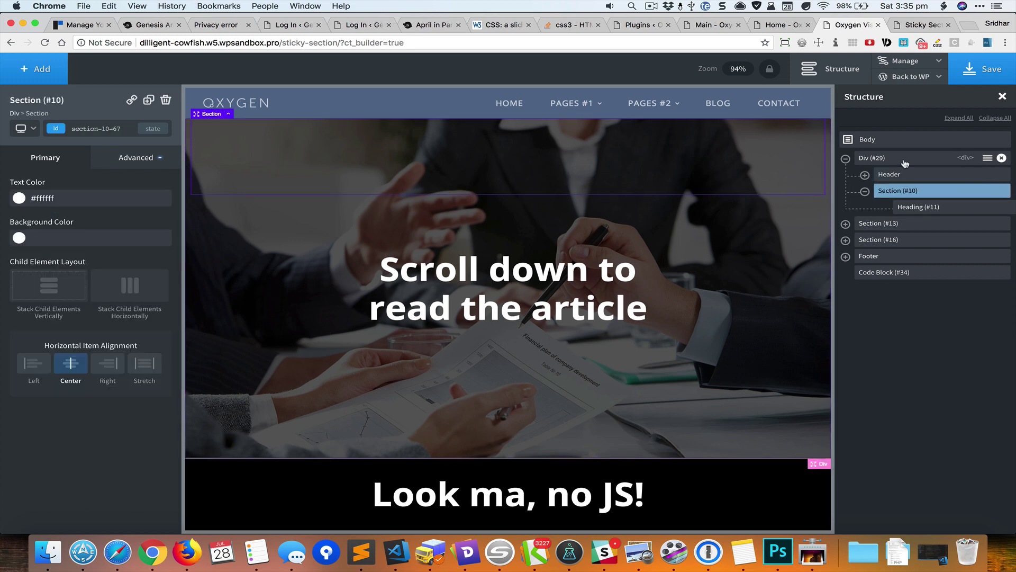
click(905, 161)
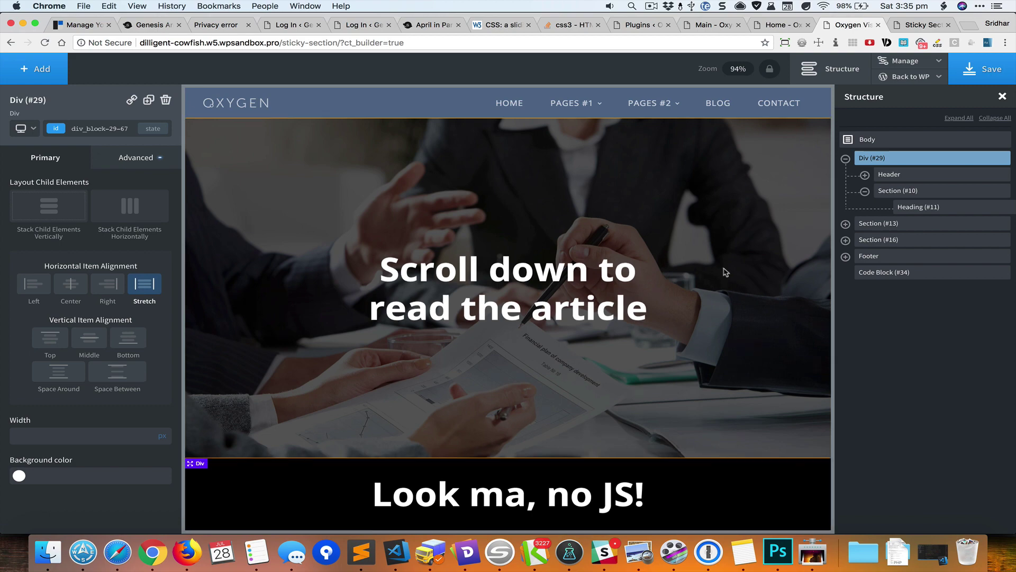
scroll(772, 271, down, 6)
scroll(773, 270, down, 6)
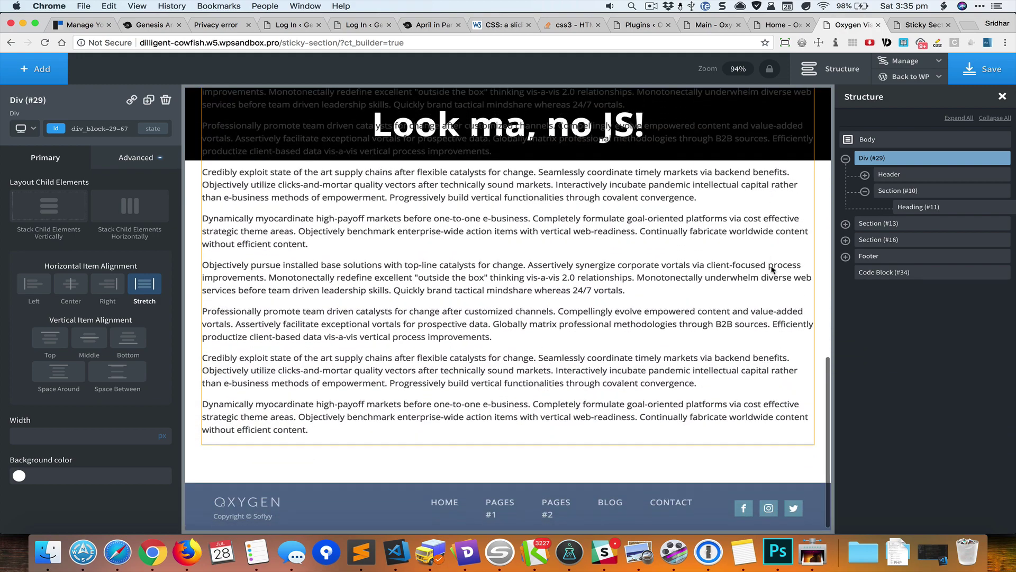
scroll(772, 271, up, 15)
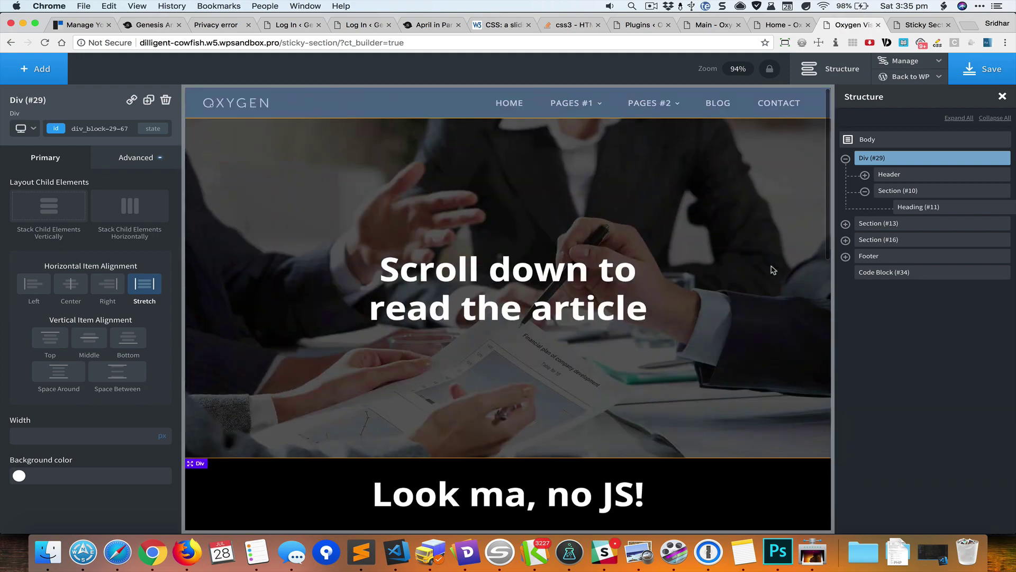